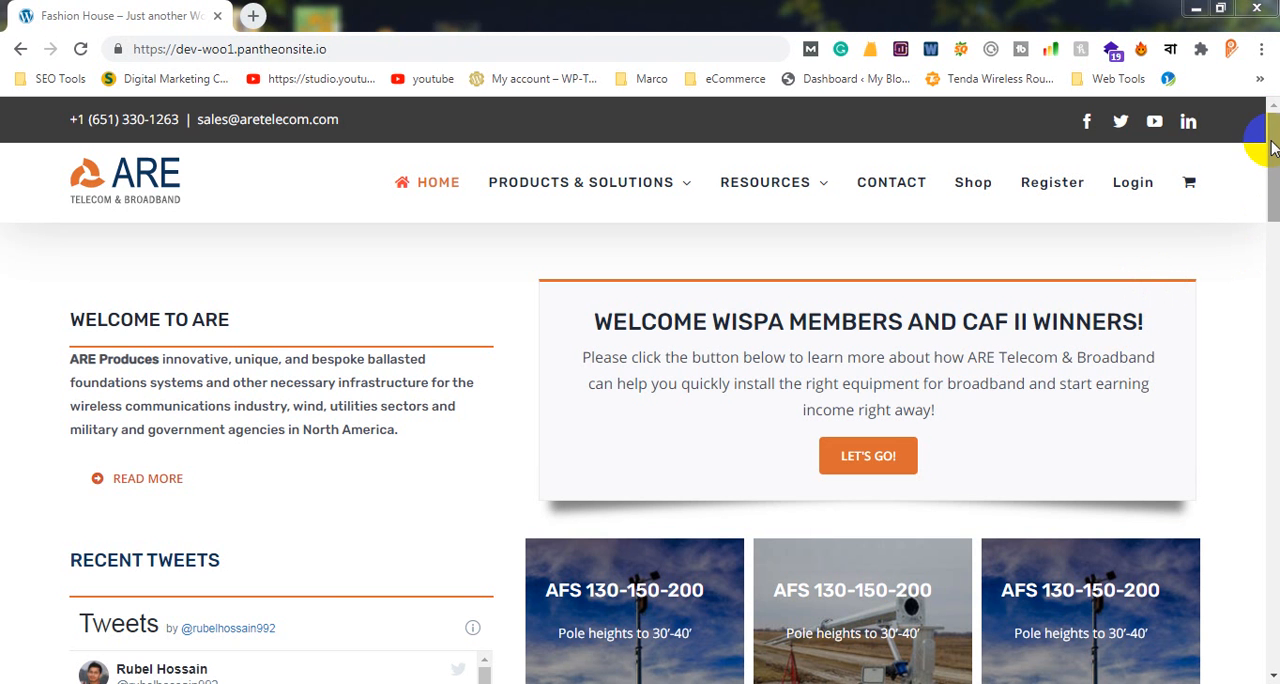
Examine the Welcome to ARE heading and introduction text on the site's home page
left_click_drag(1258, 130, 1266, 103)
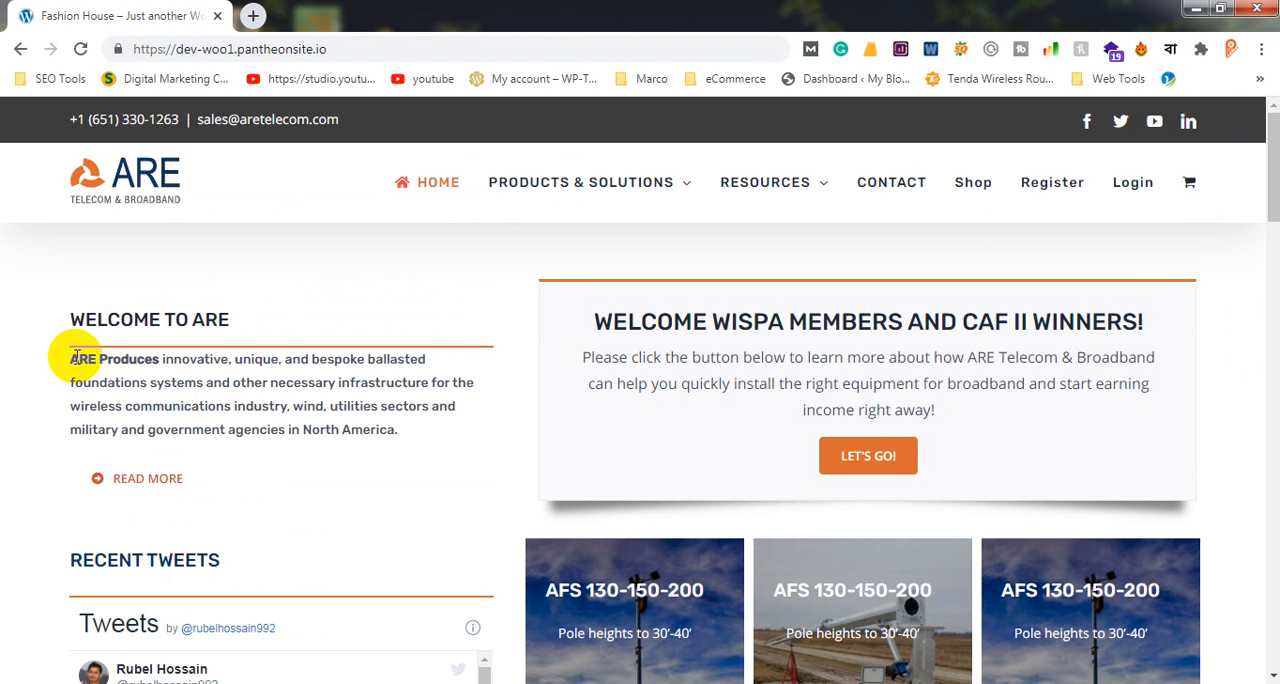
left_click_drag(66, 356, 477, 429)
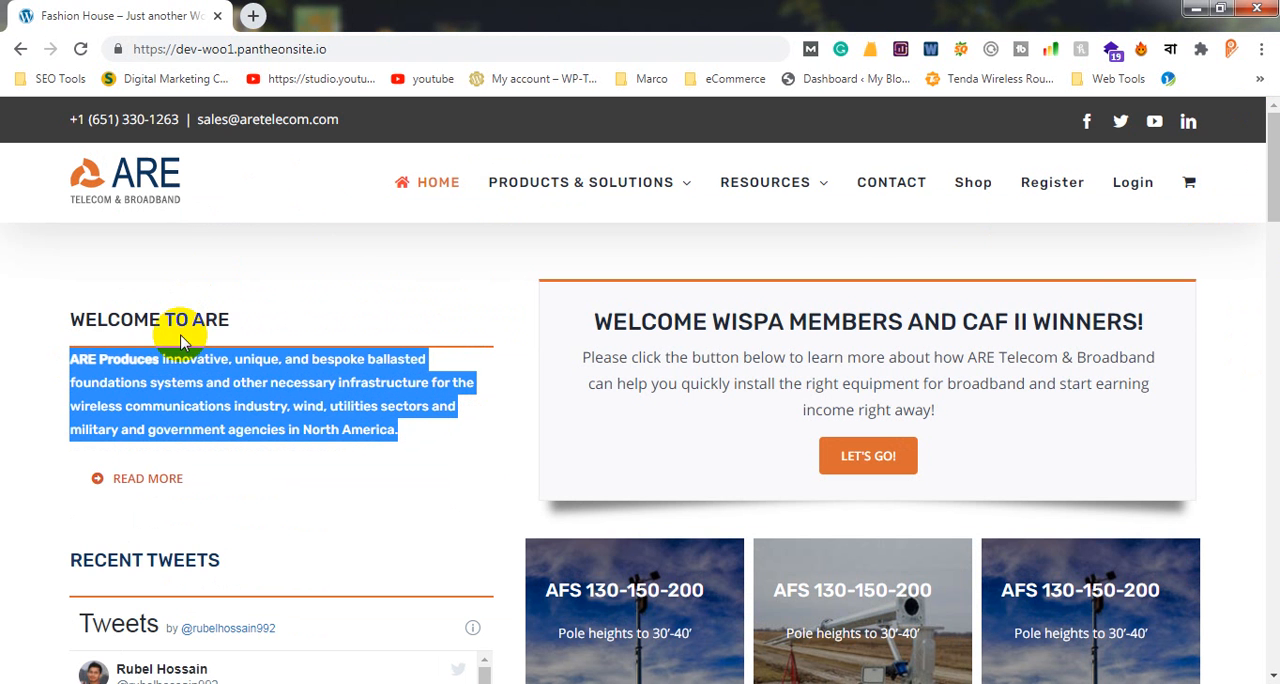
scroll(415, 338, "down", 2)
scroll(418, 343, "up", 2)
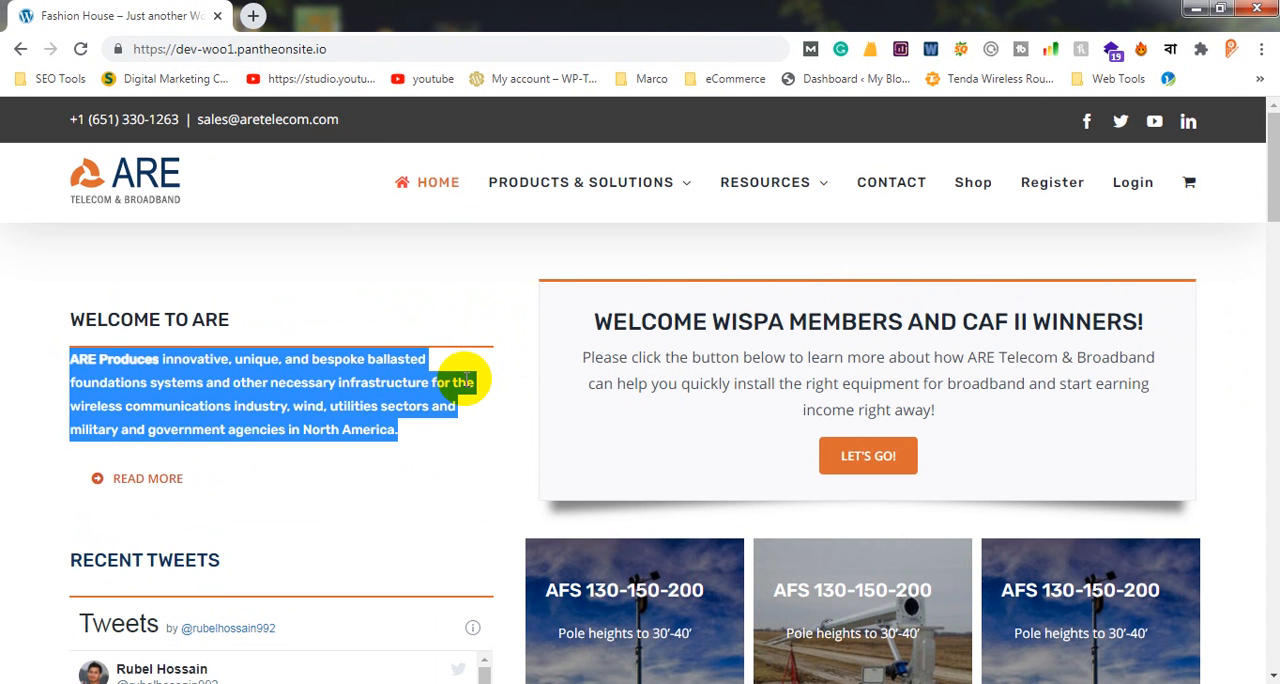
left_click(90, 314)
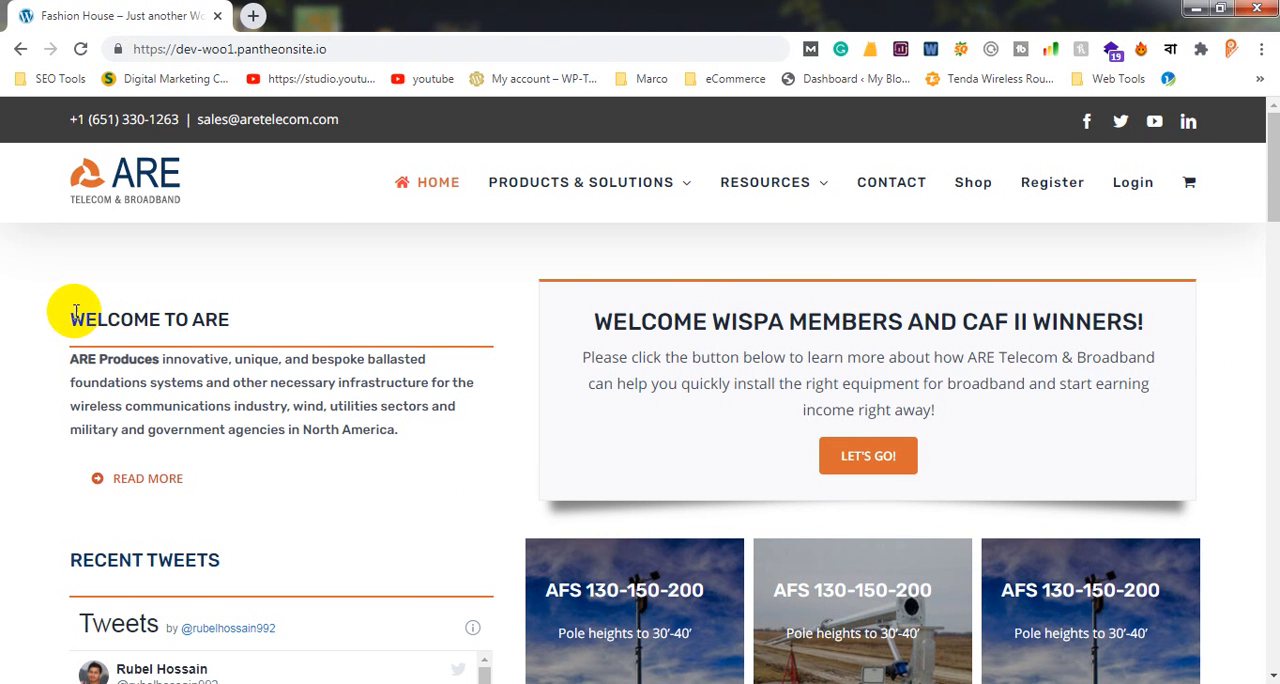
left_click_drag(70, 319, 434, 429)
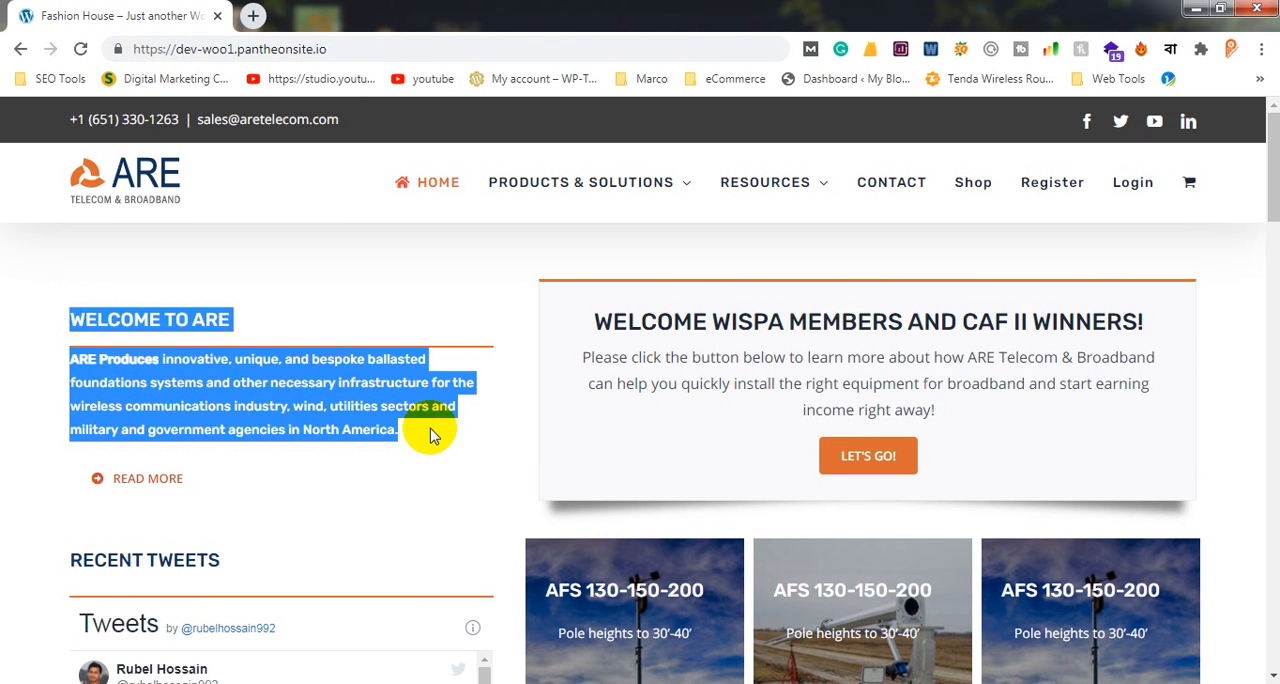
left_click(85, 305)
left_click_drag(70, 319, 445, 440)
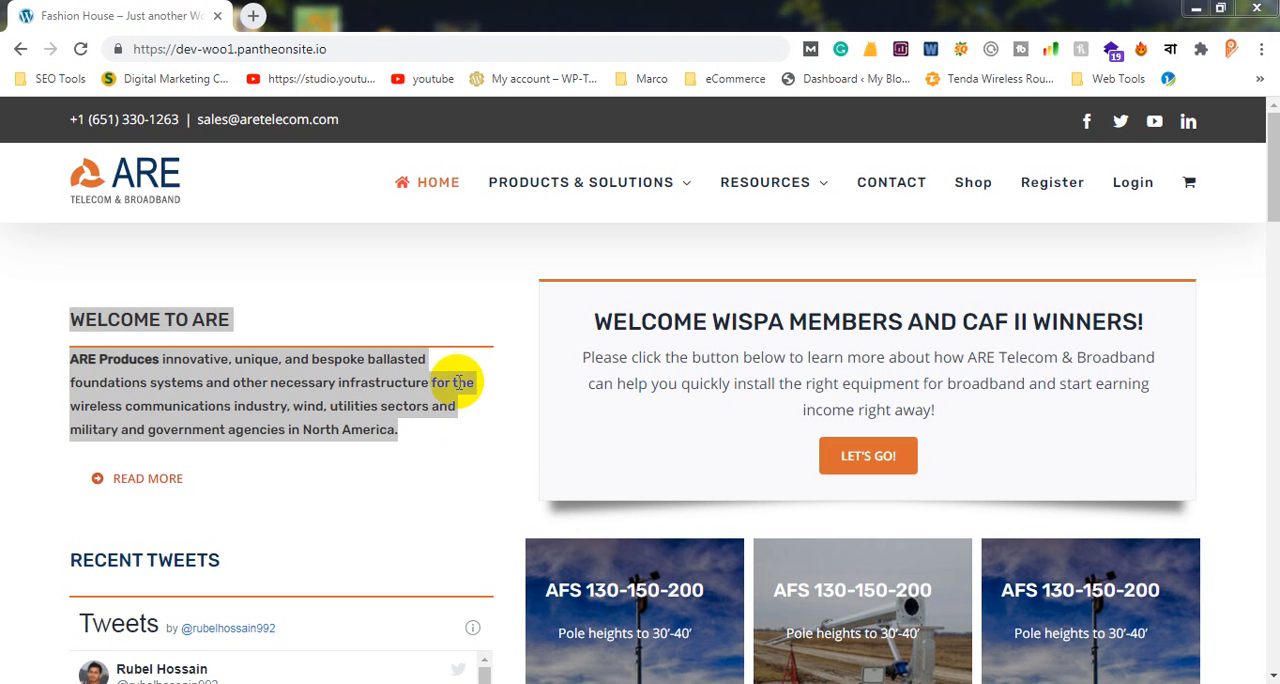
left_click(507, 50)
type("/")
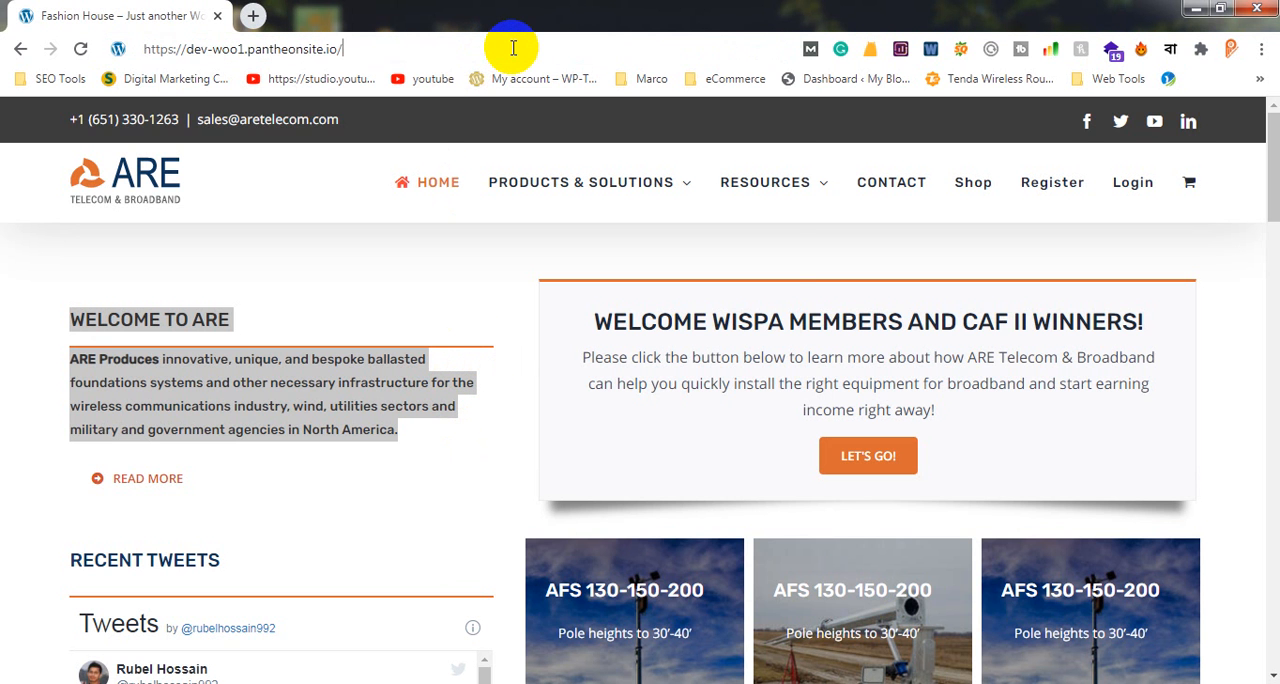
type("wp-admib")
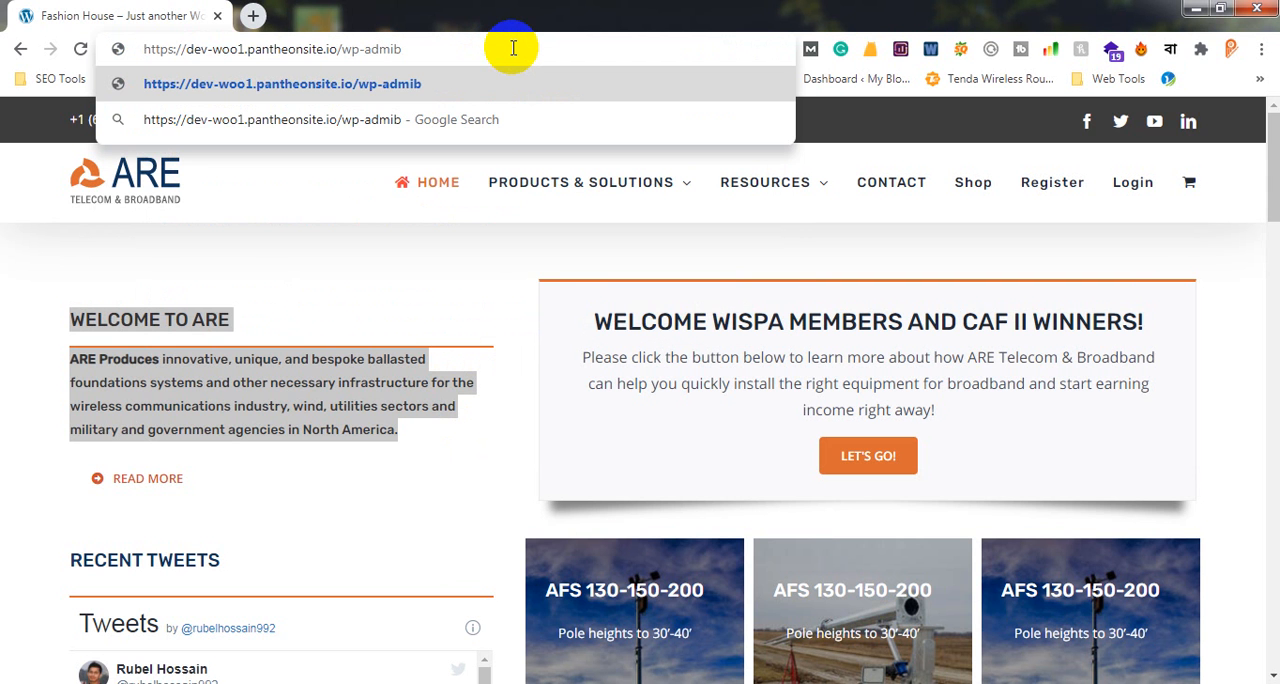
key("BackSpace")
type("n")
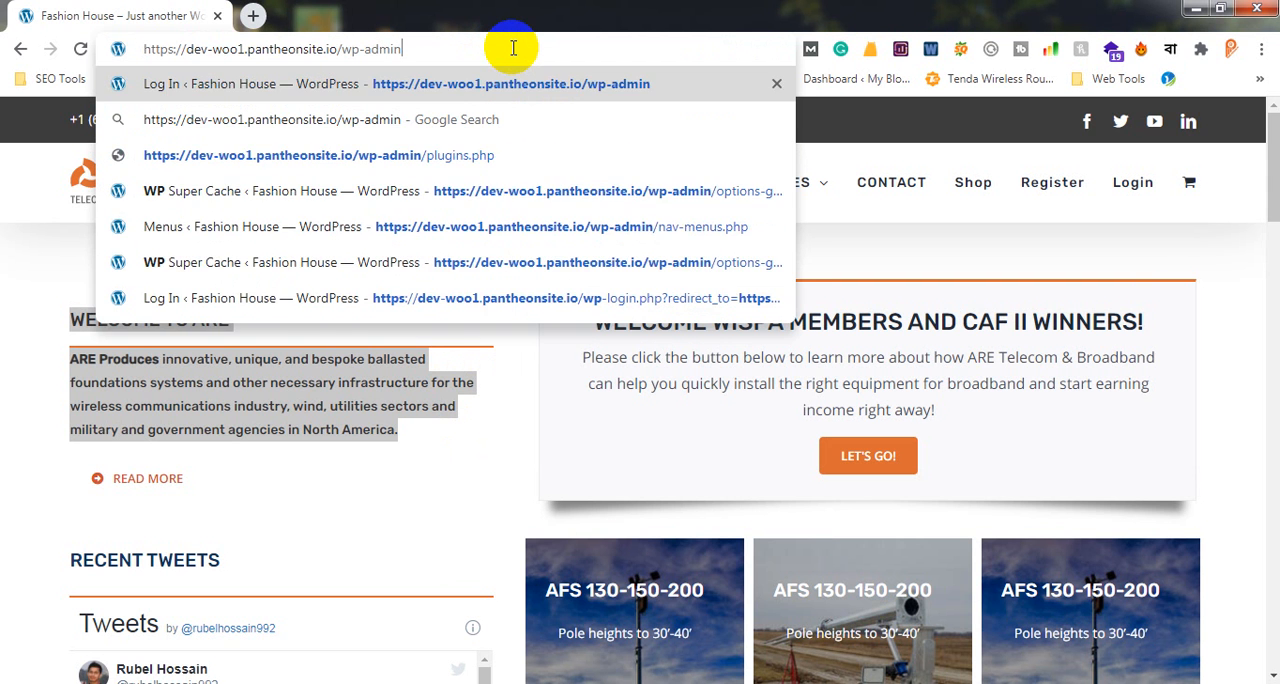
key("Return")
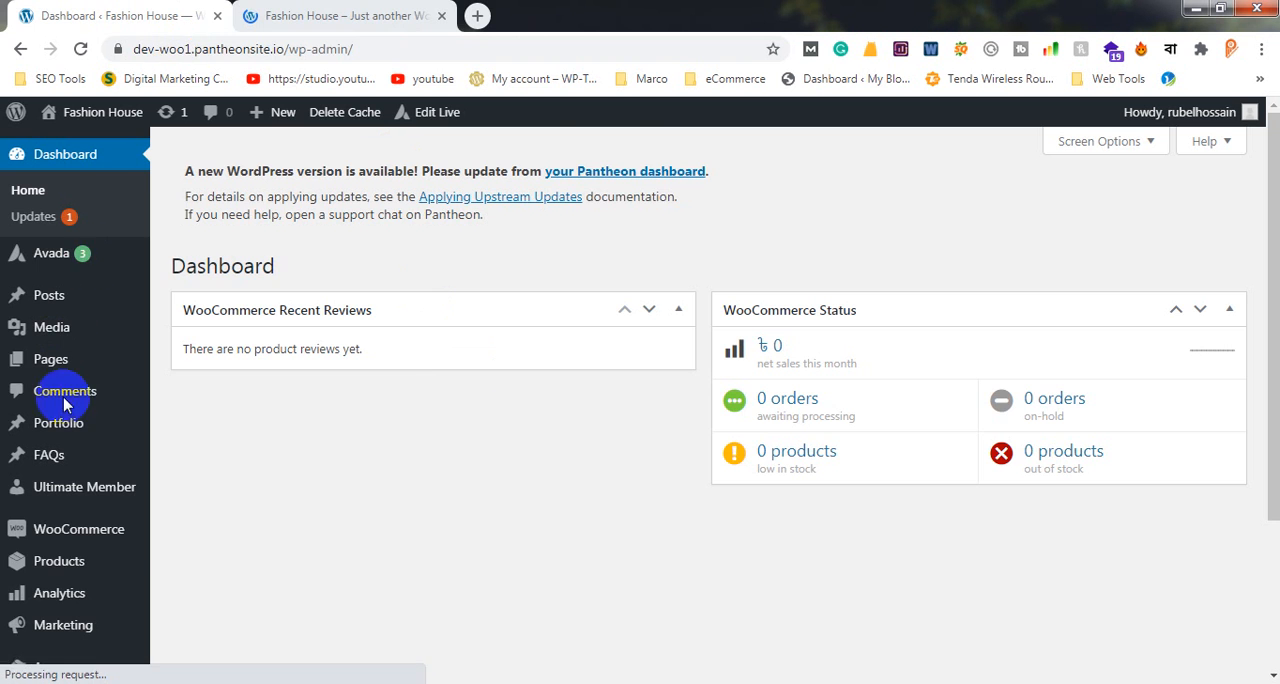
Open the WP Reset tool page from the admin dashboard and dismiss the WP 301 Redirects offer
key("ctrl+Tab")
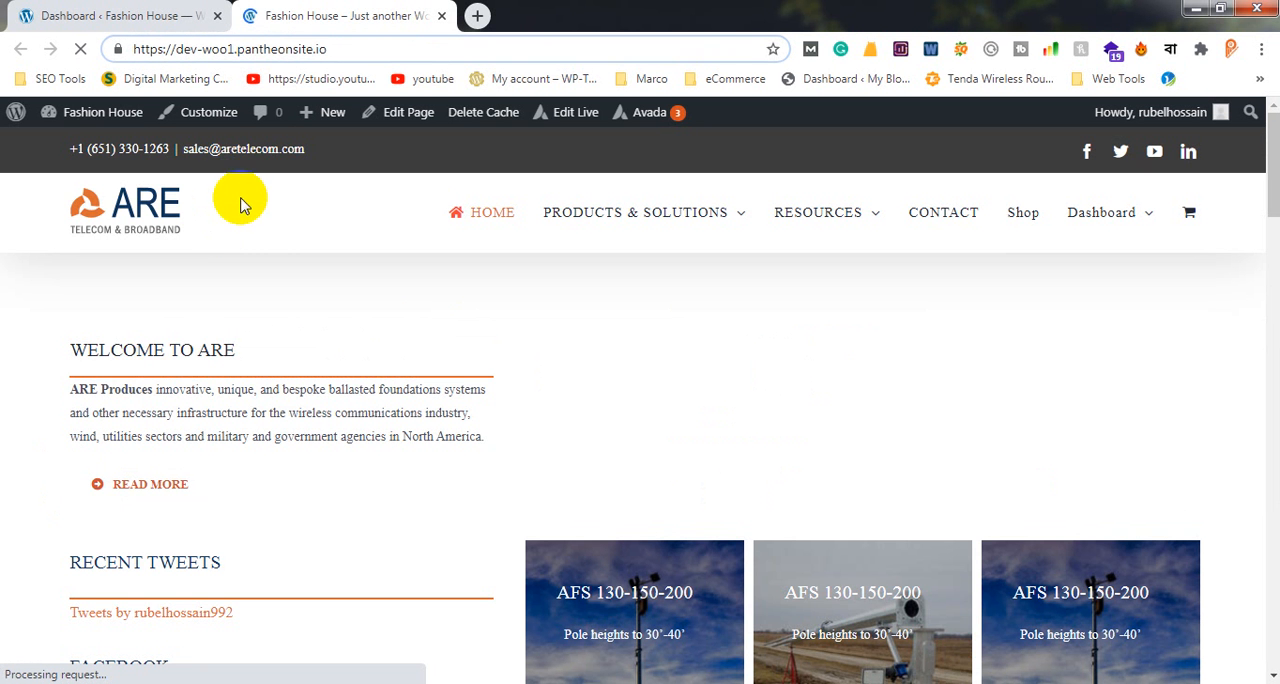
left_click(172, 15)
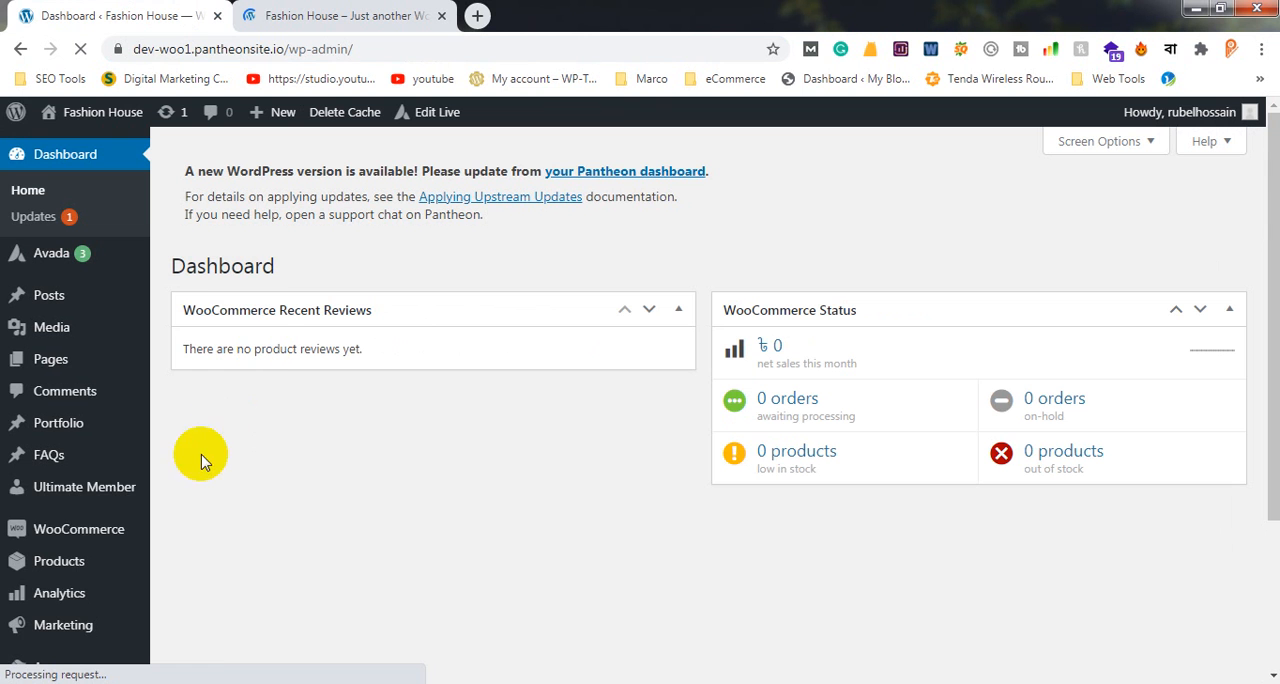
scroll(100, 490, "down", 1)
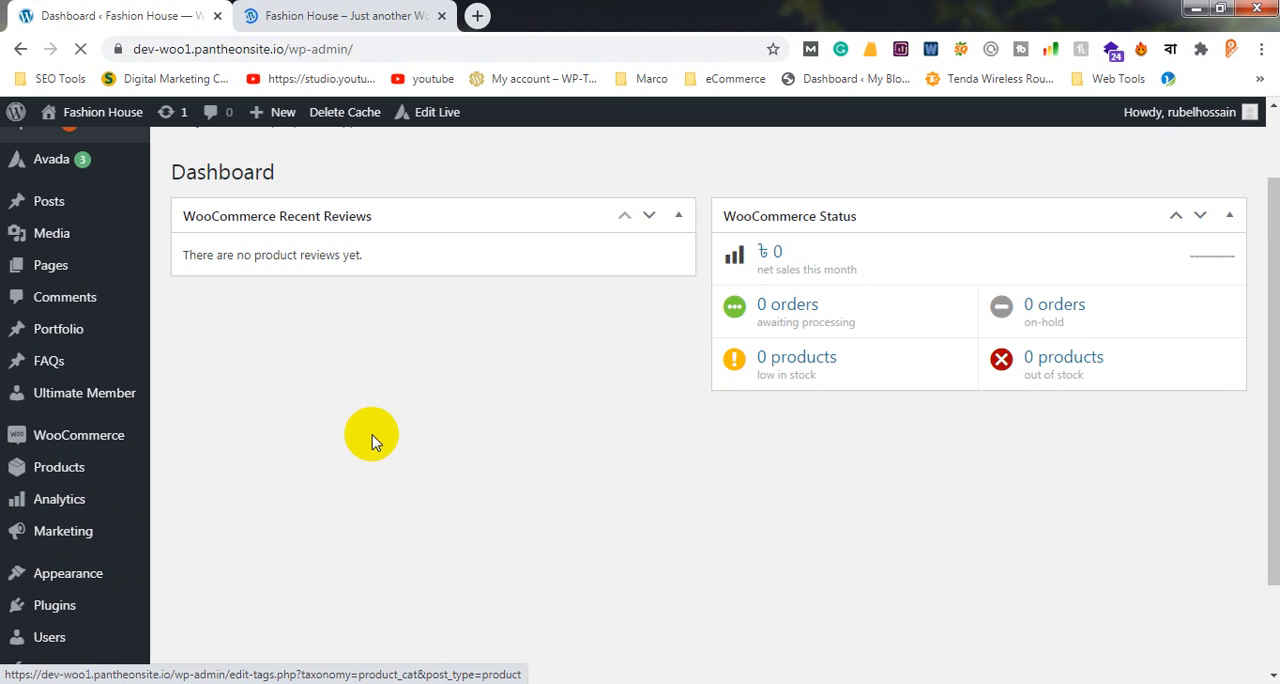
scroll(368, 441, "down", 1)
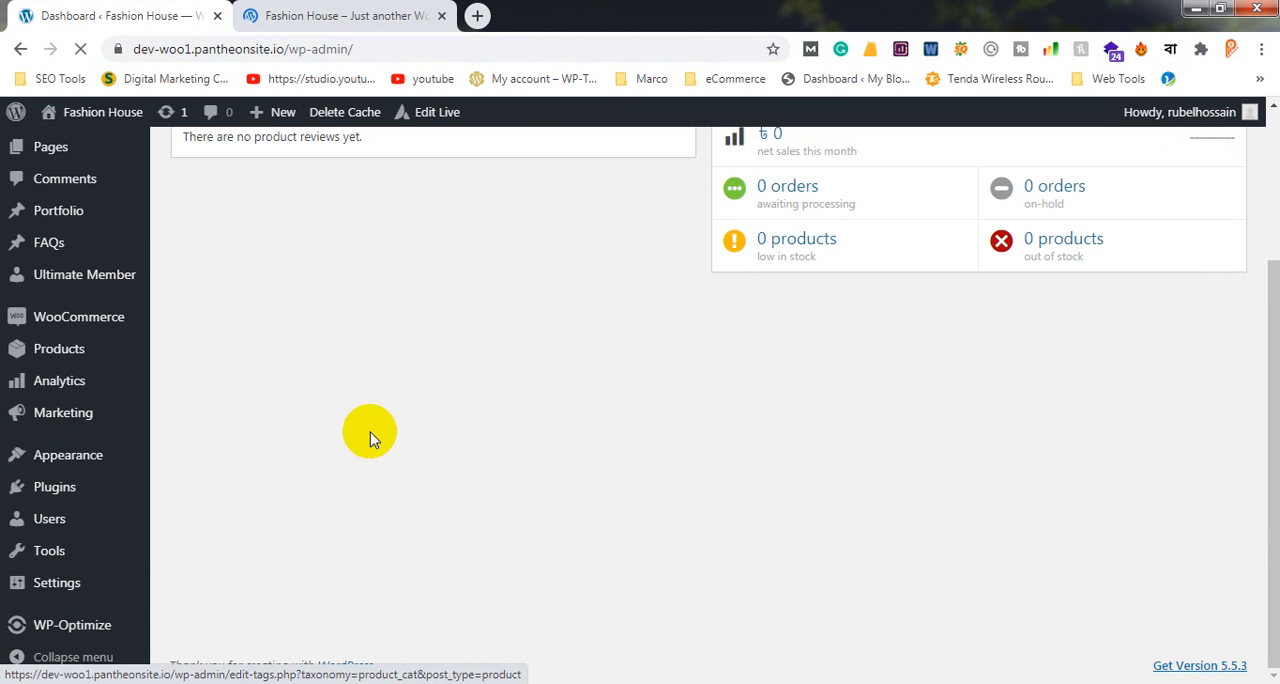
left_click(137, 541)
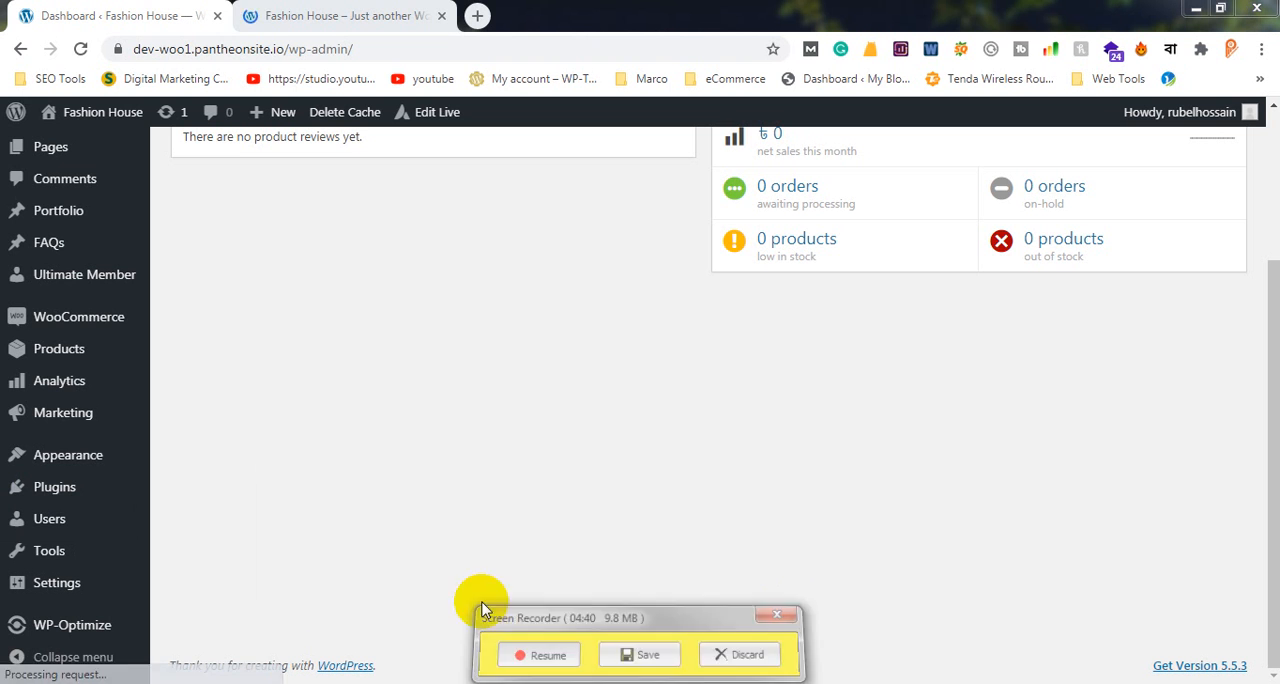
left_click(528, 574)
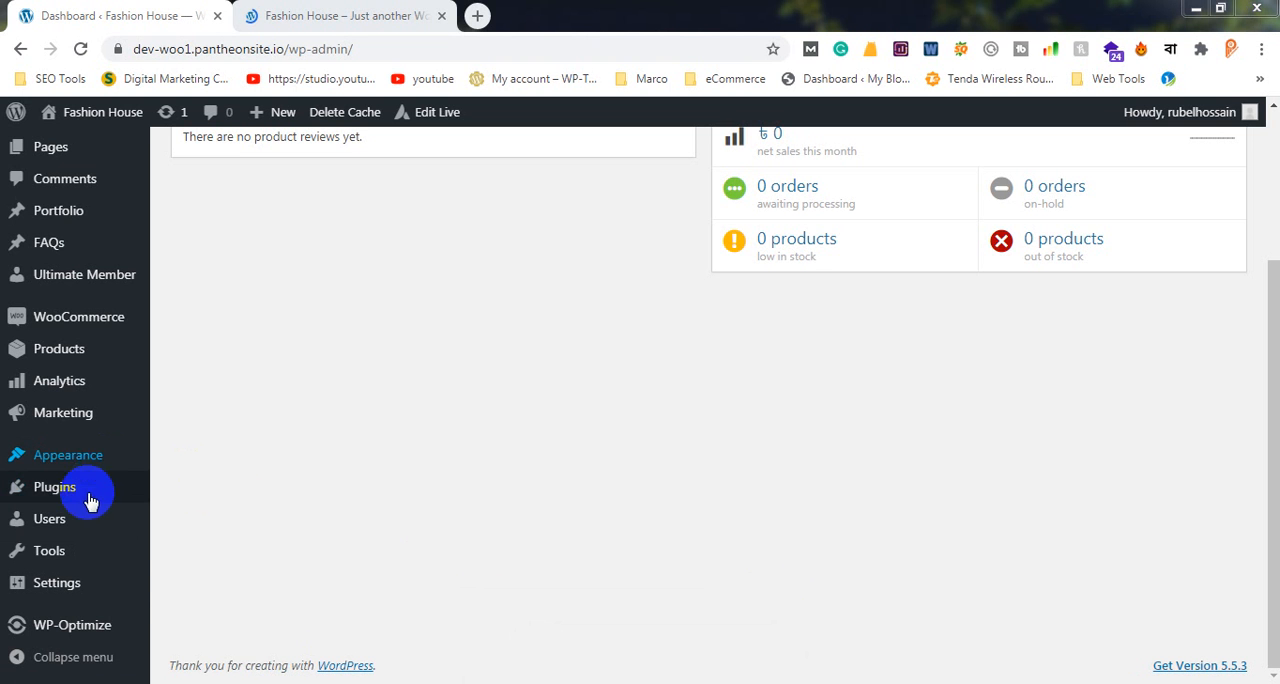
mouse_move(83, 557)
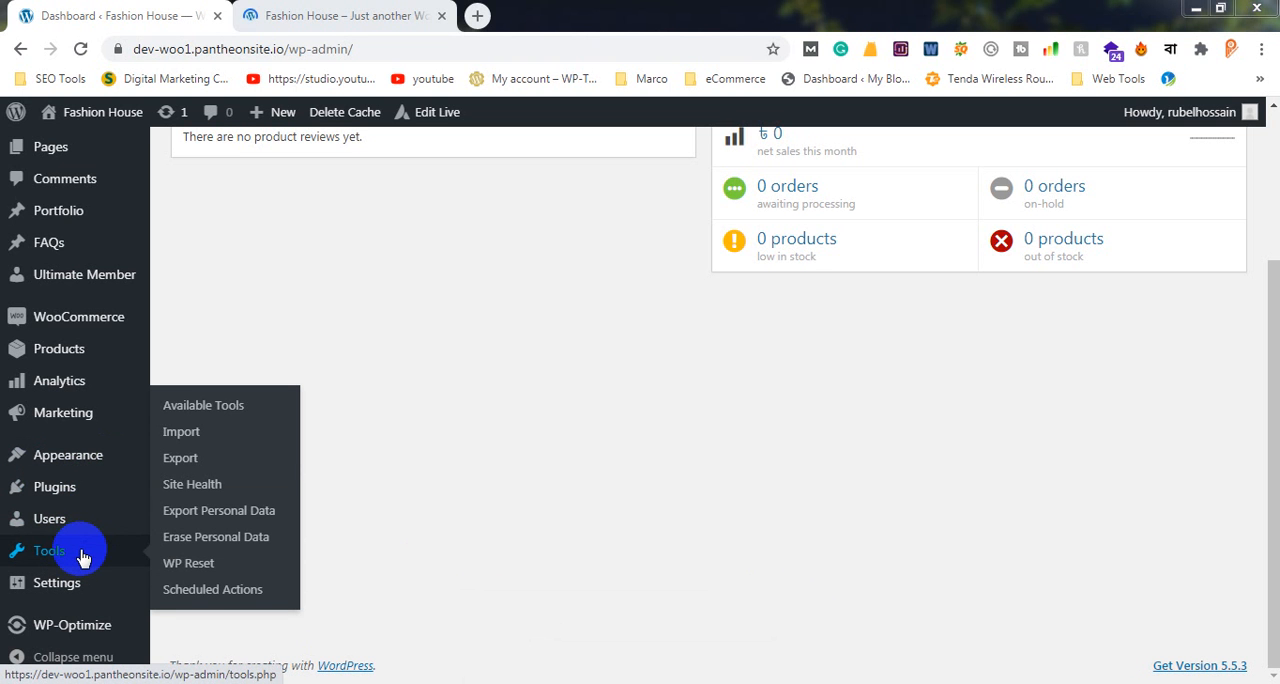
left_click(194, 574)
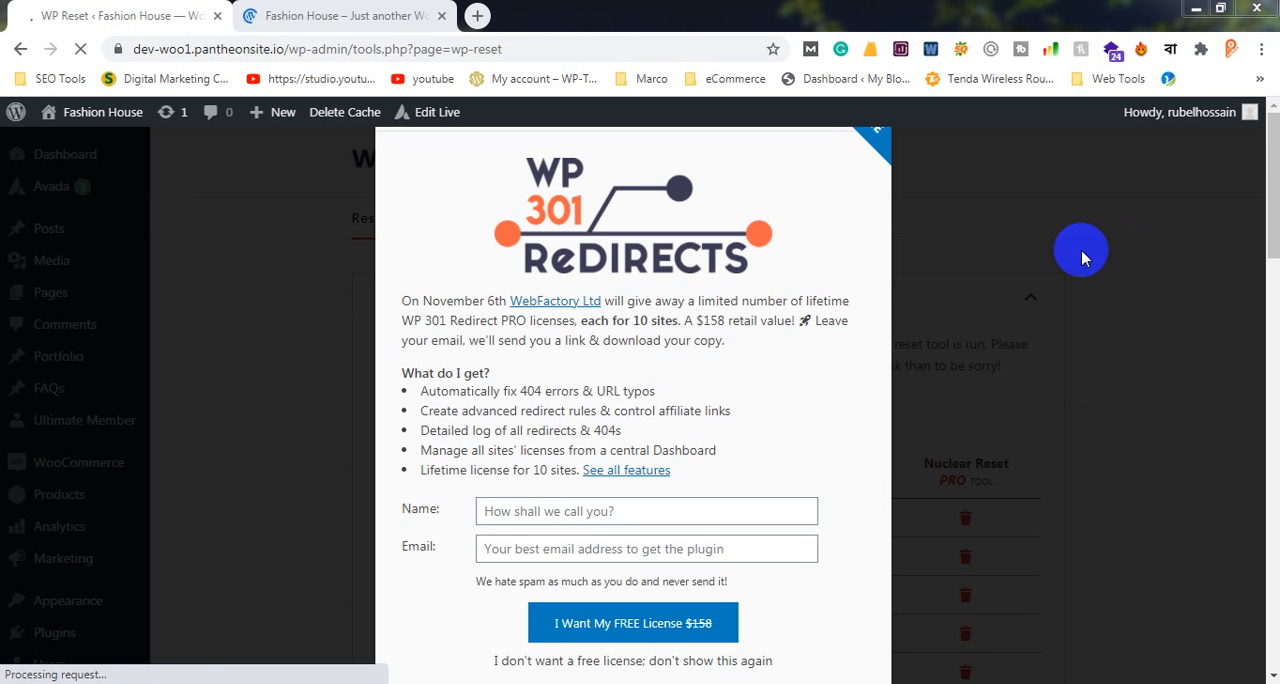
left_click(1075, 238)
scroll(3, 510, "down", 1)
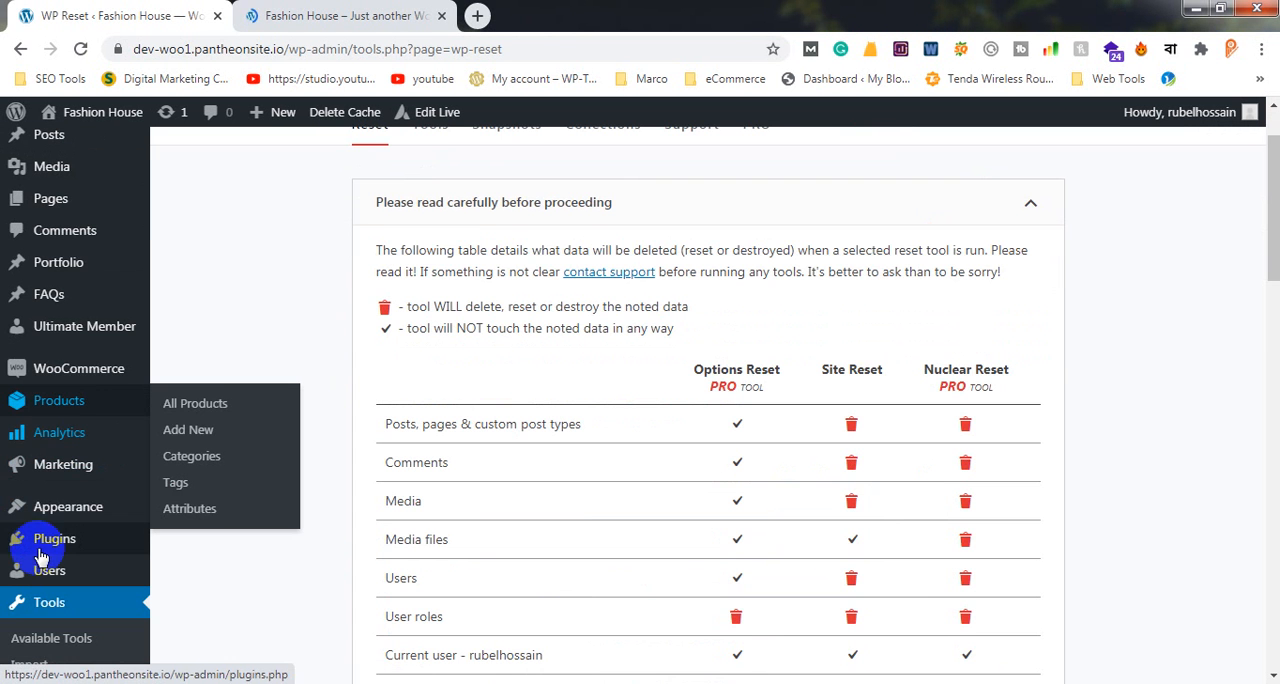
Go to the installed plugins and open the page for adding a new plugin
mouse_move(73, 523)
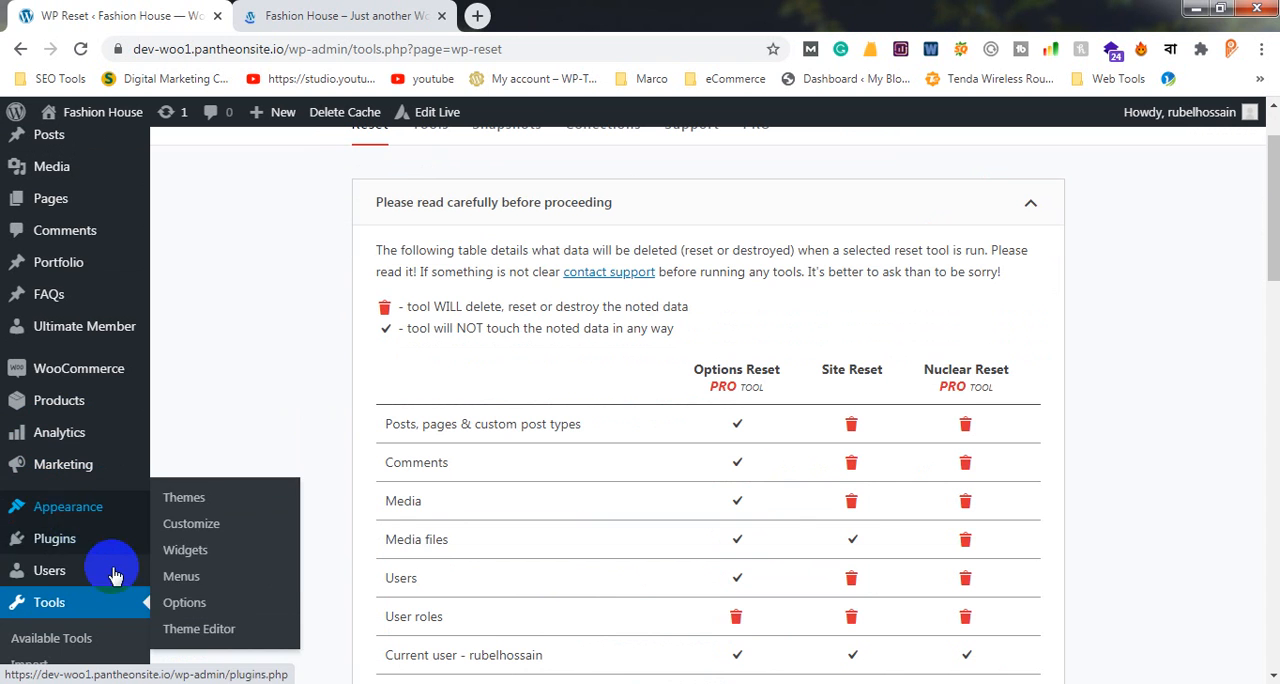
left_click(97, 542)
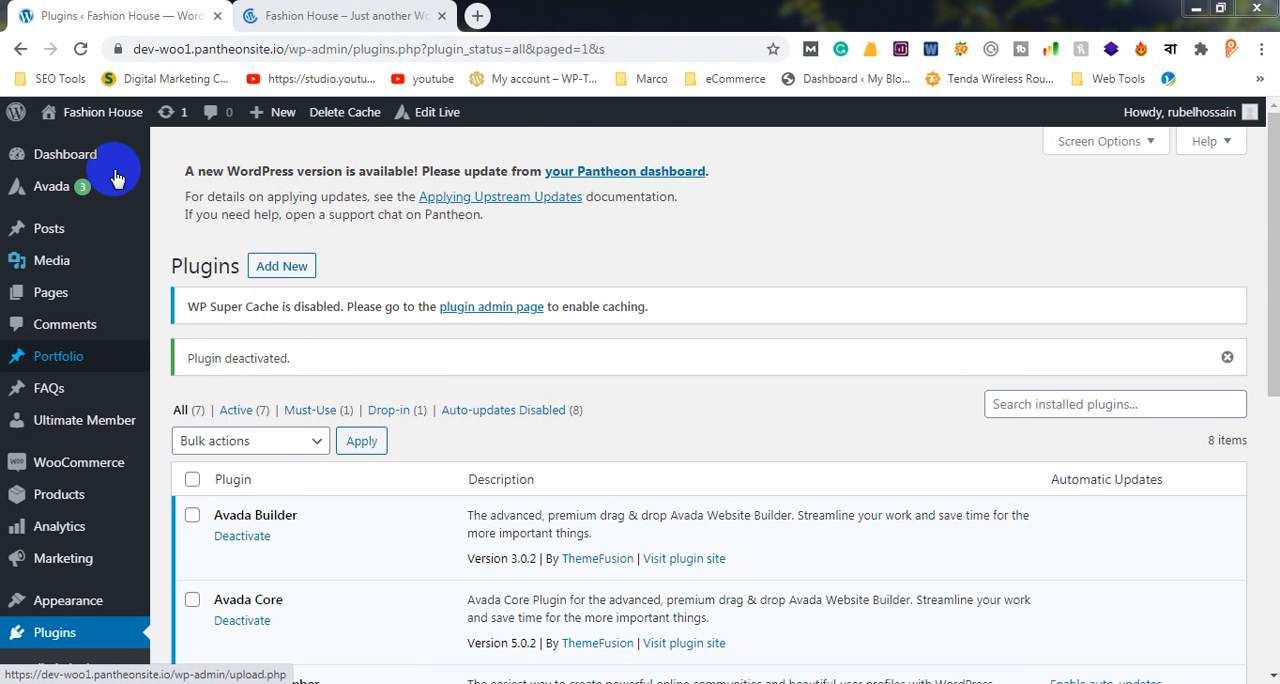
left_click(281, 268)
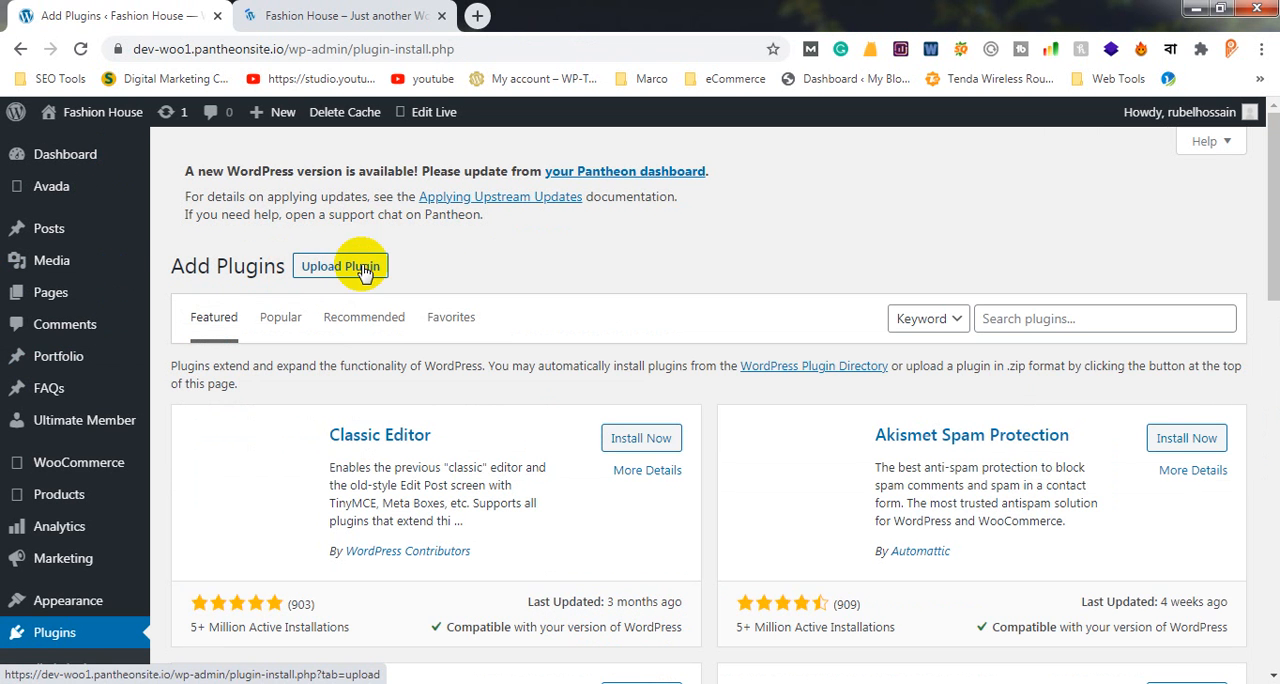
Search the plugin directory for "wp reset", and install and activate WP Reset – Most Advanced WordPress Reset Tool
left_click(1063, 318)
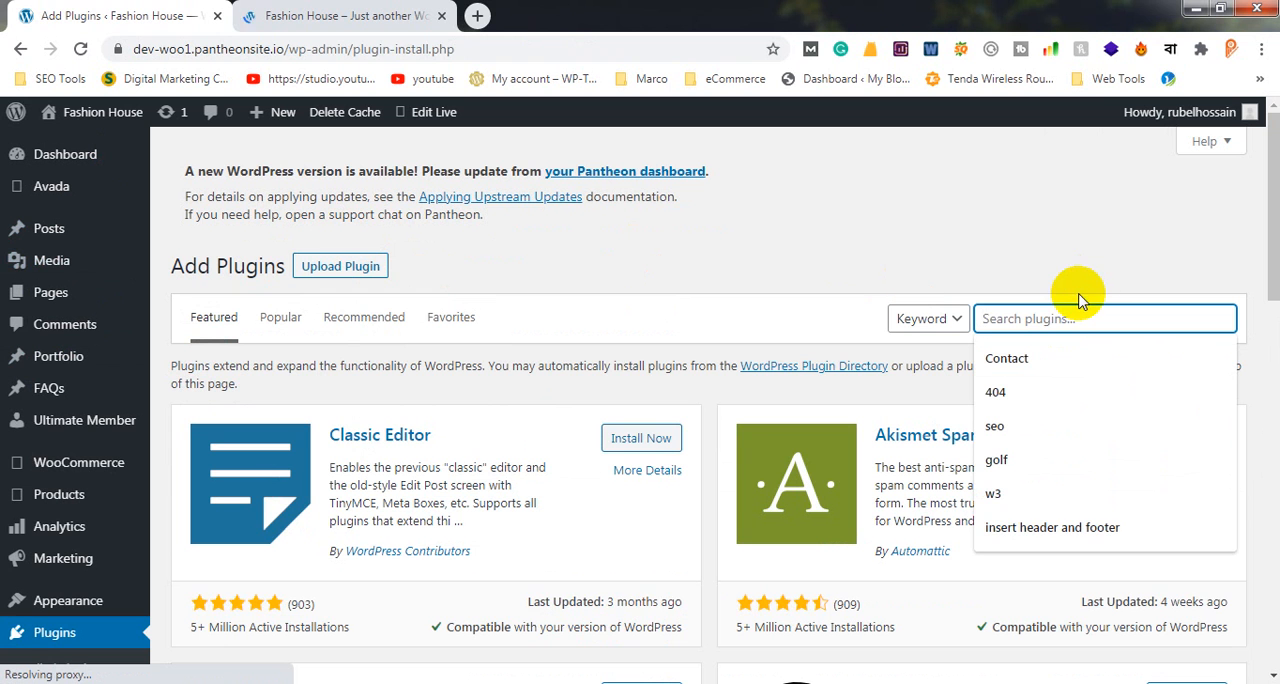
type("w")
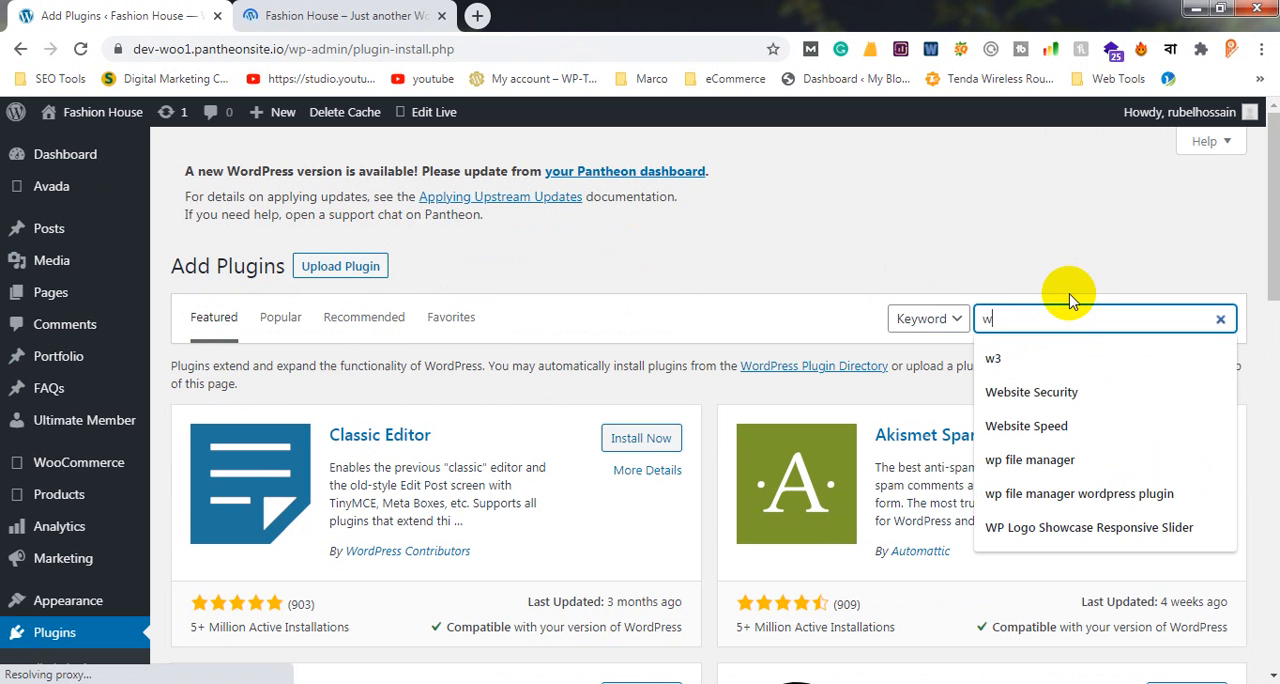
type("p rese")
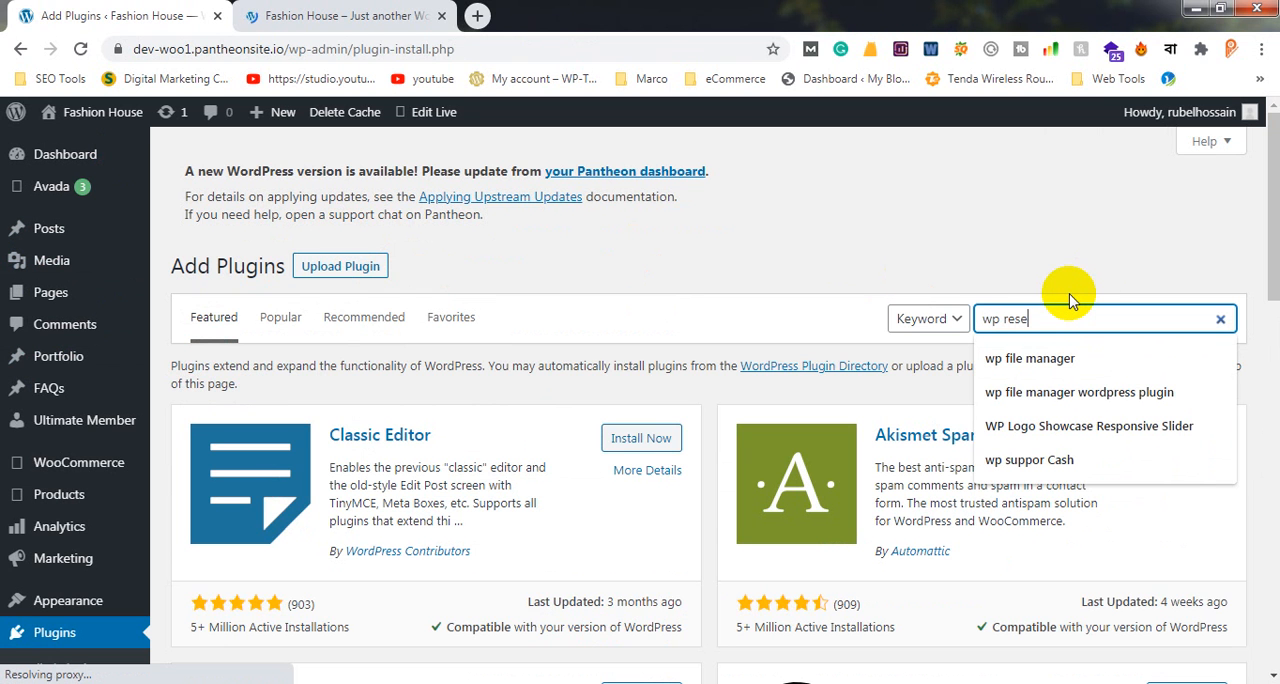
type("t")
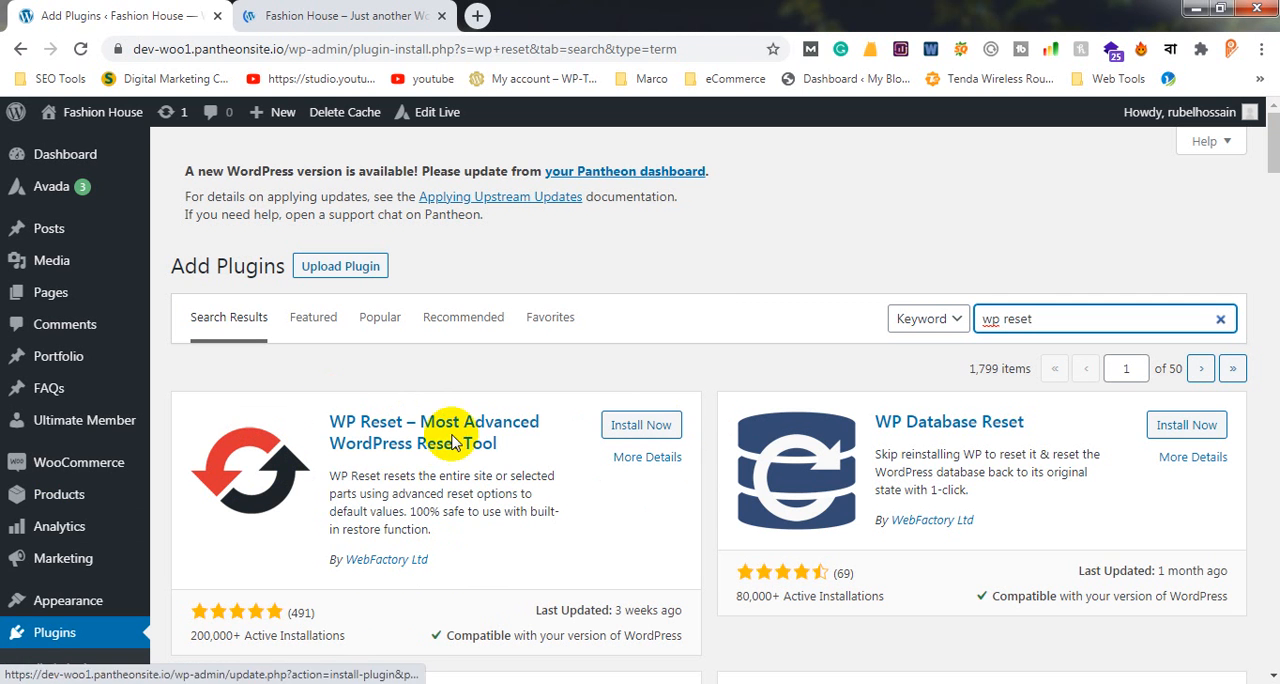
left_click(655, 432)
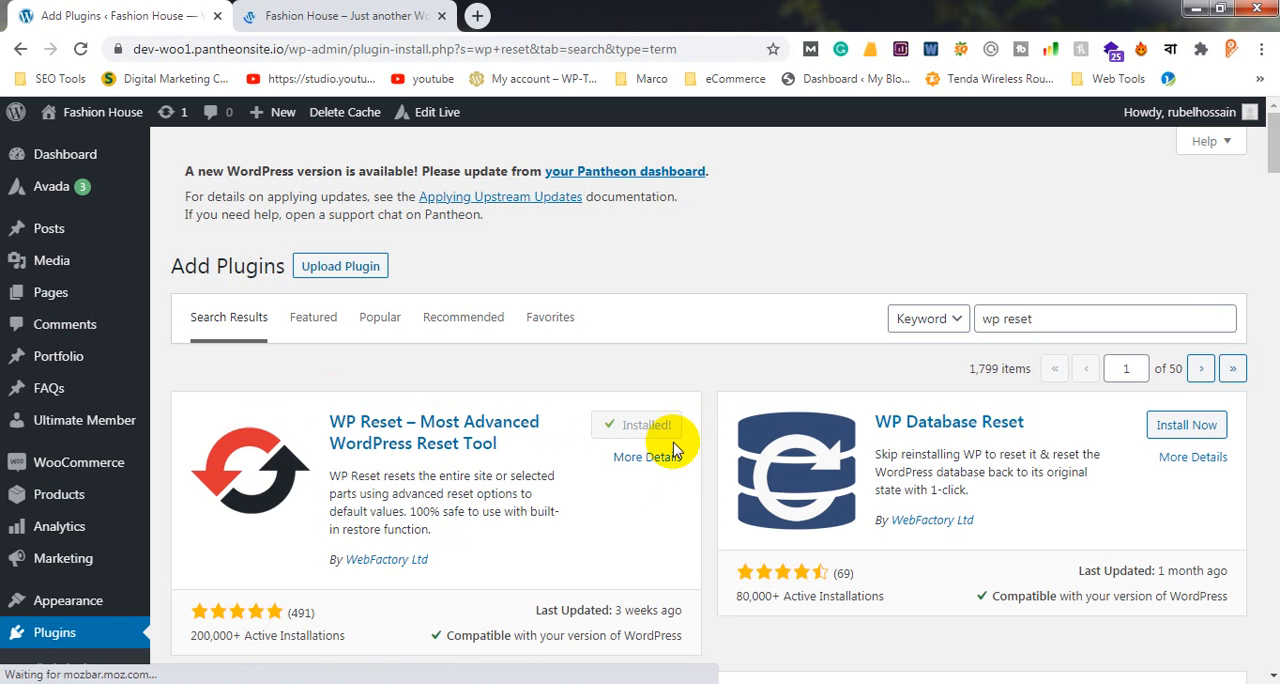
left_click(651, 430)
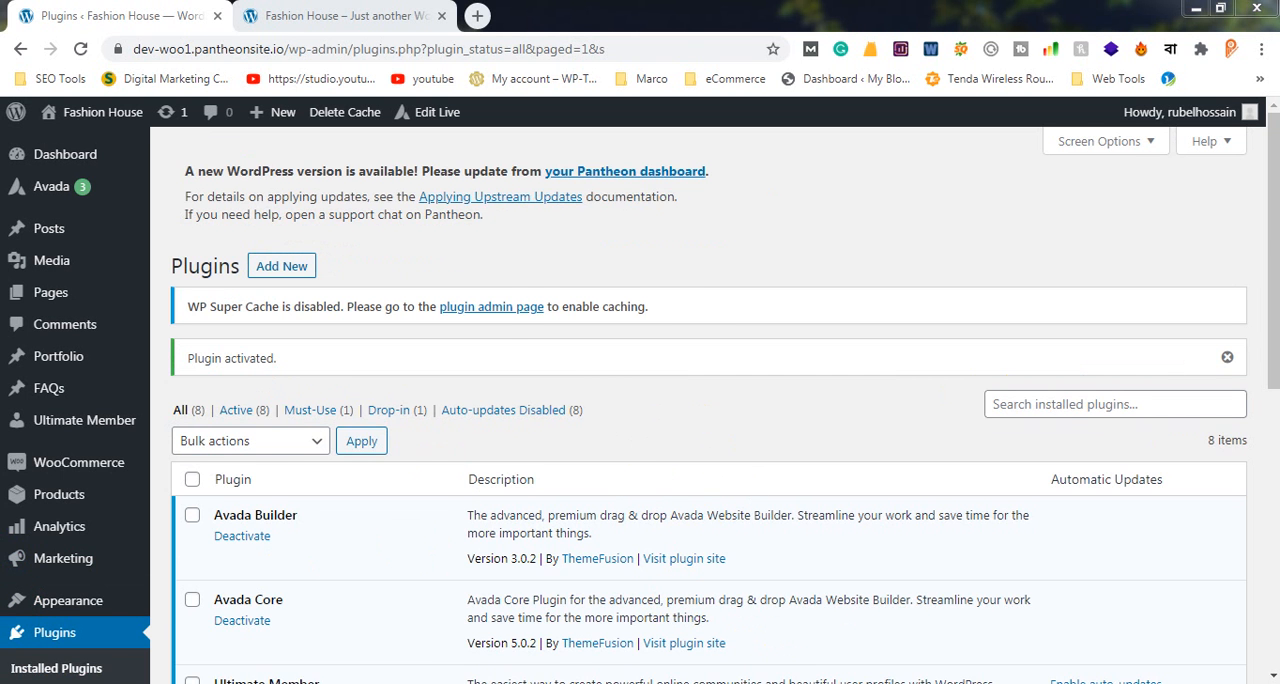
Open the WP Reset page of the activated plugin
scroll(50, 520, "down", 3)
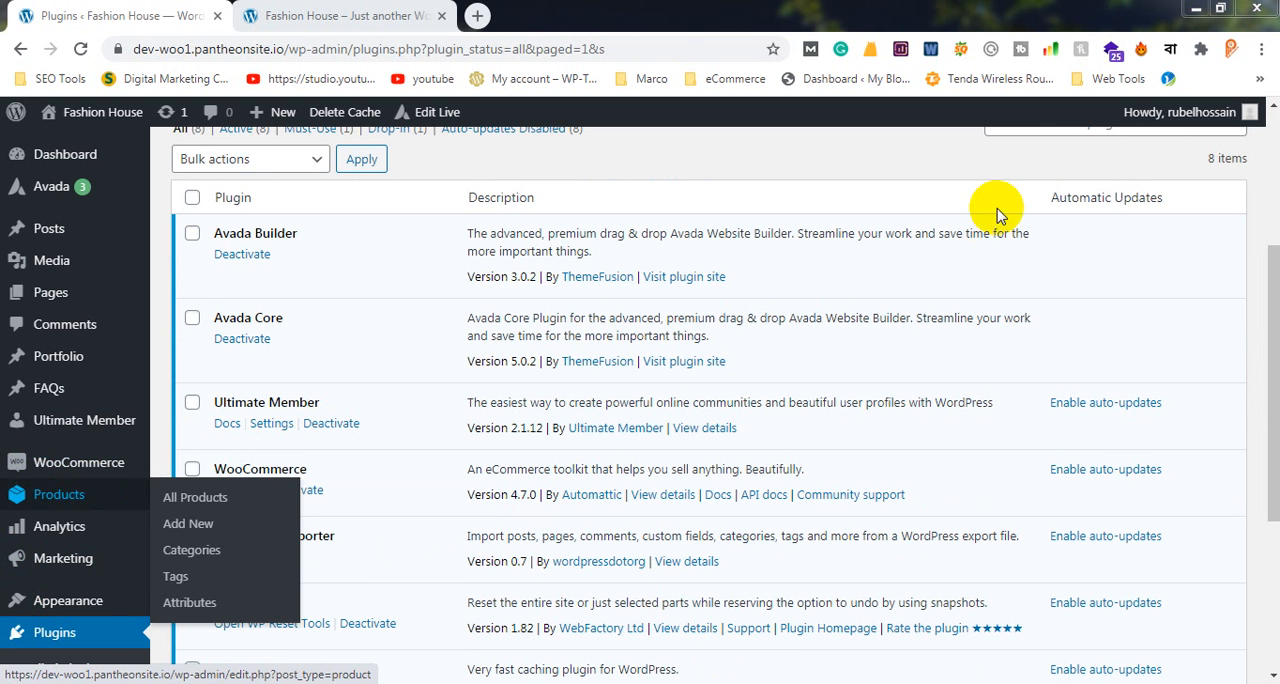
left_click_drag(1272, 334, 1255, 452)
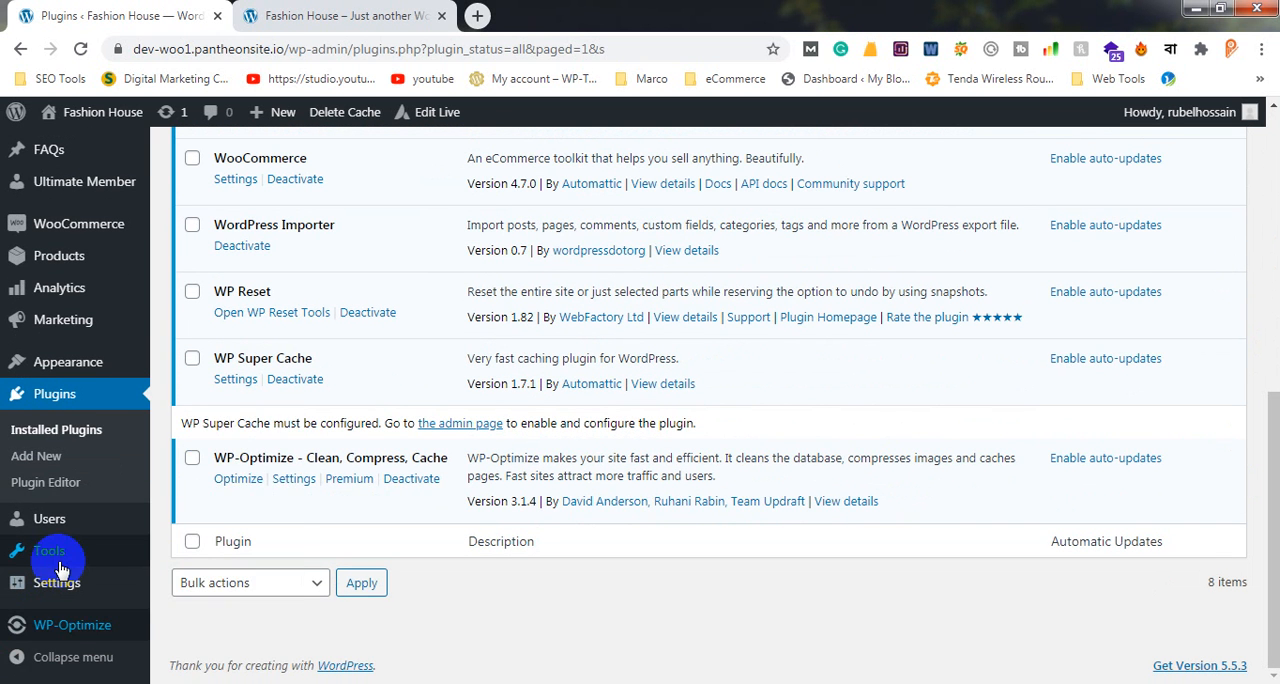
mouse_move(62, 548)
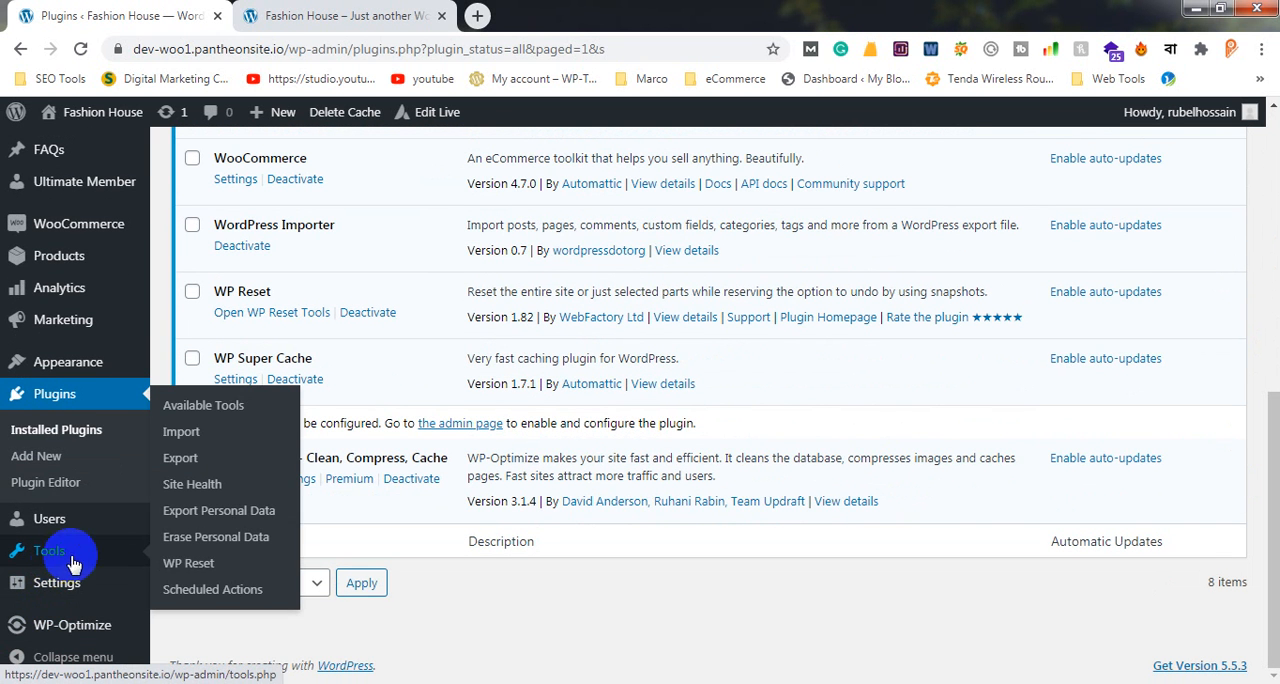
left_click(200, 568)
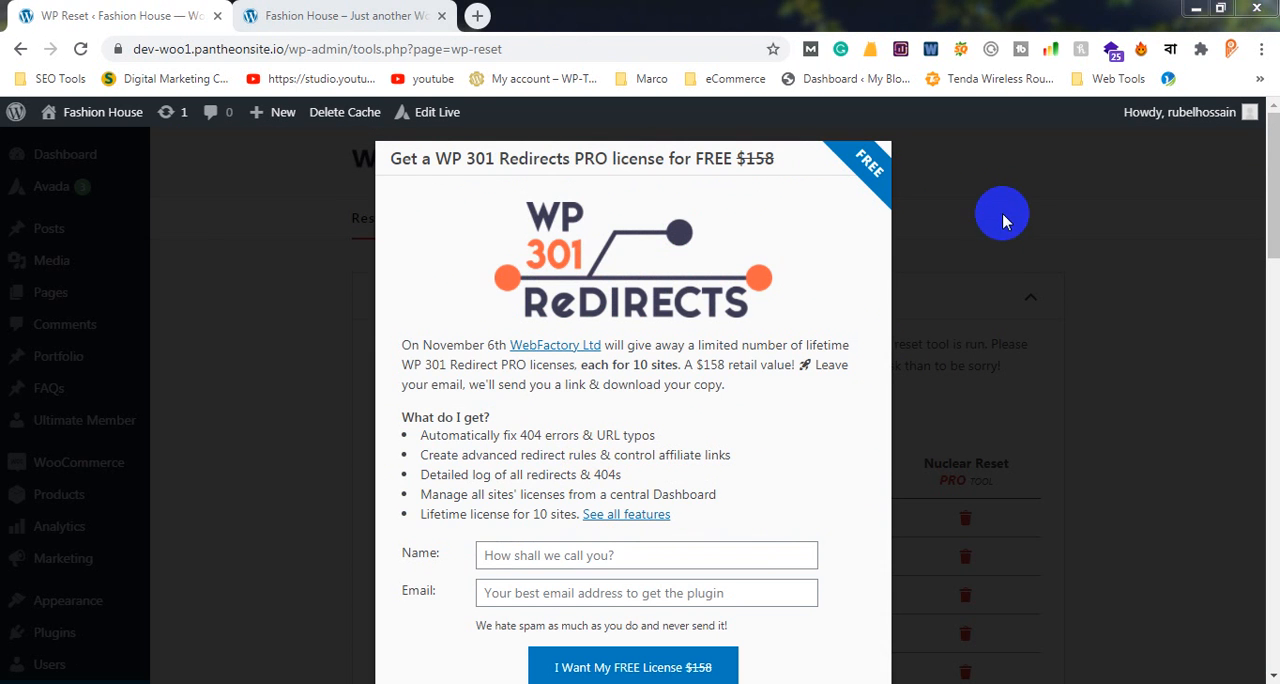
left_click(1005, 221)
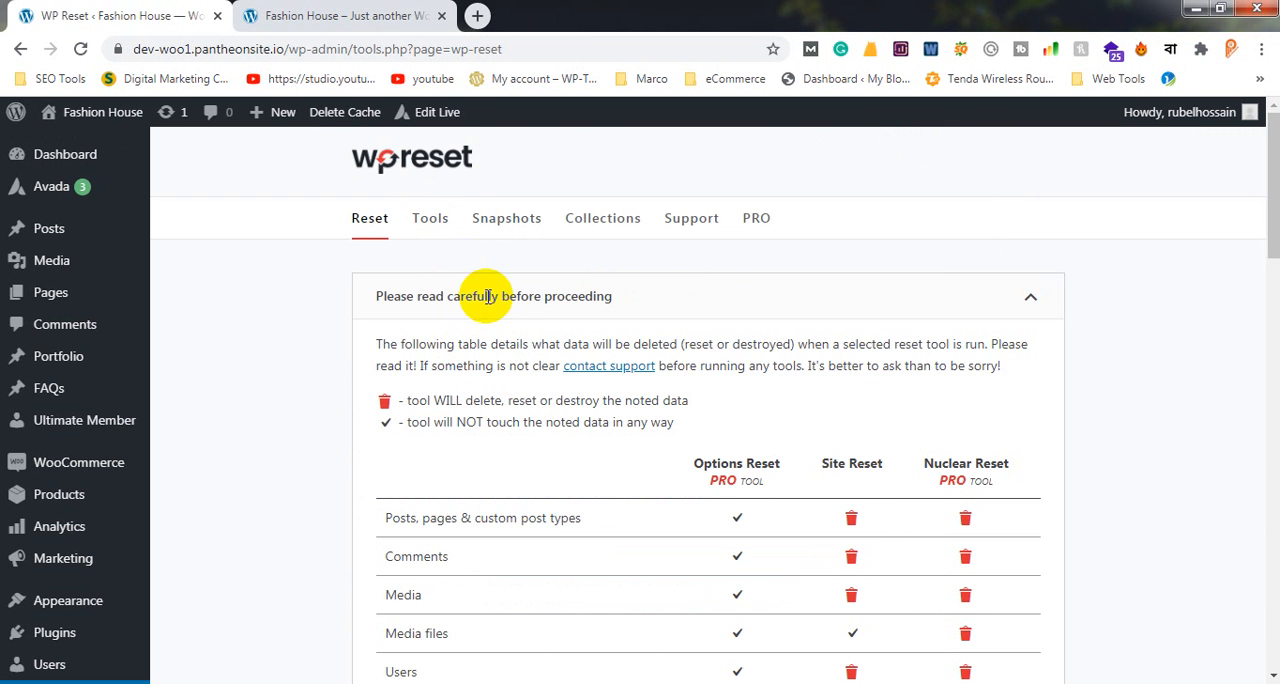
Review the table of data deleted by each reset tool and go to the Site Reset section
scroll(737, 409, "down", 4)
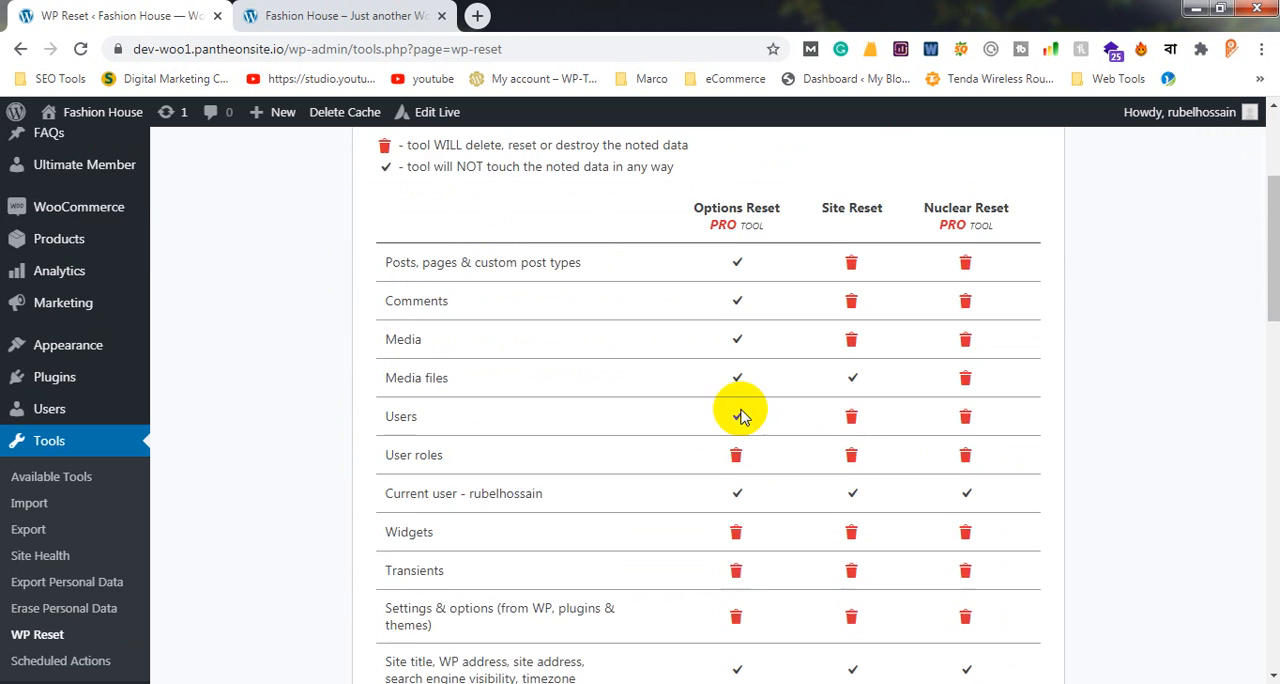
scroll(737, 414, "up", 4)
scroll(733, 414, "down", 15)
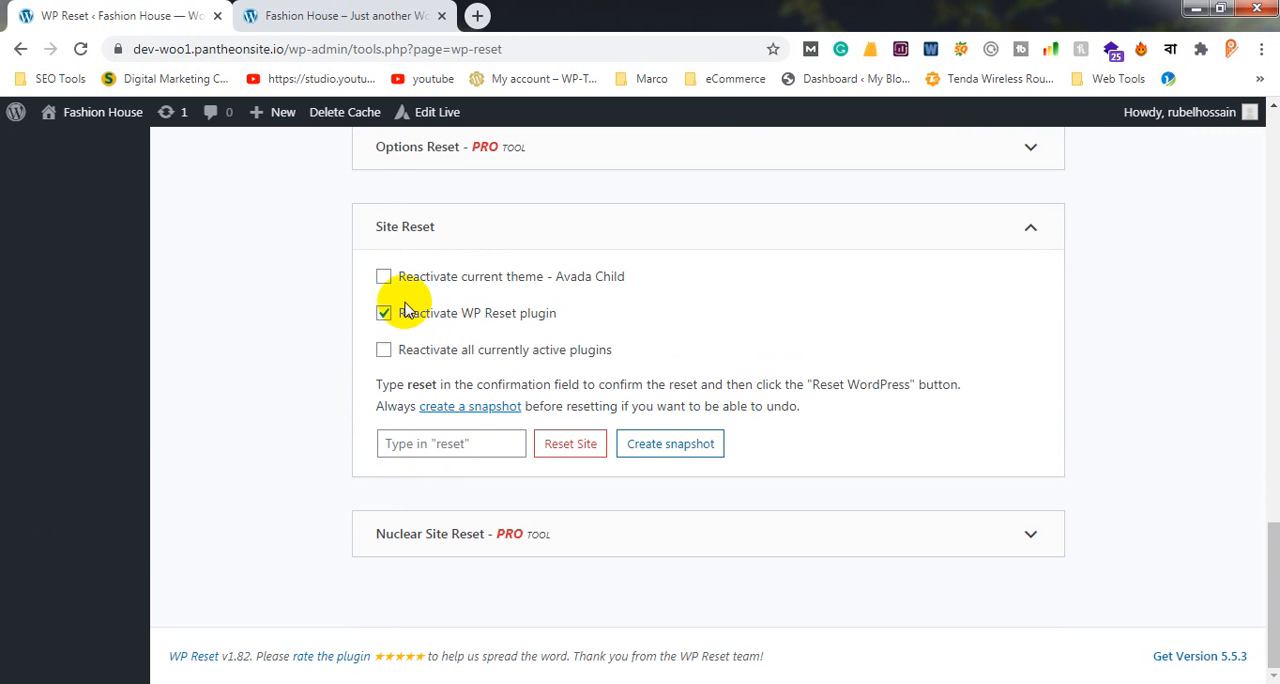
Review the notes on what happens when running a reset tool and the Site Reset options for reactivation and confirmation
scroll(400, 313, "up", 2)
scroll(400, 313, "up", 4)
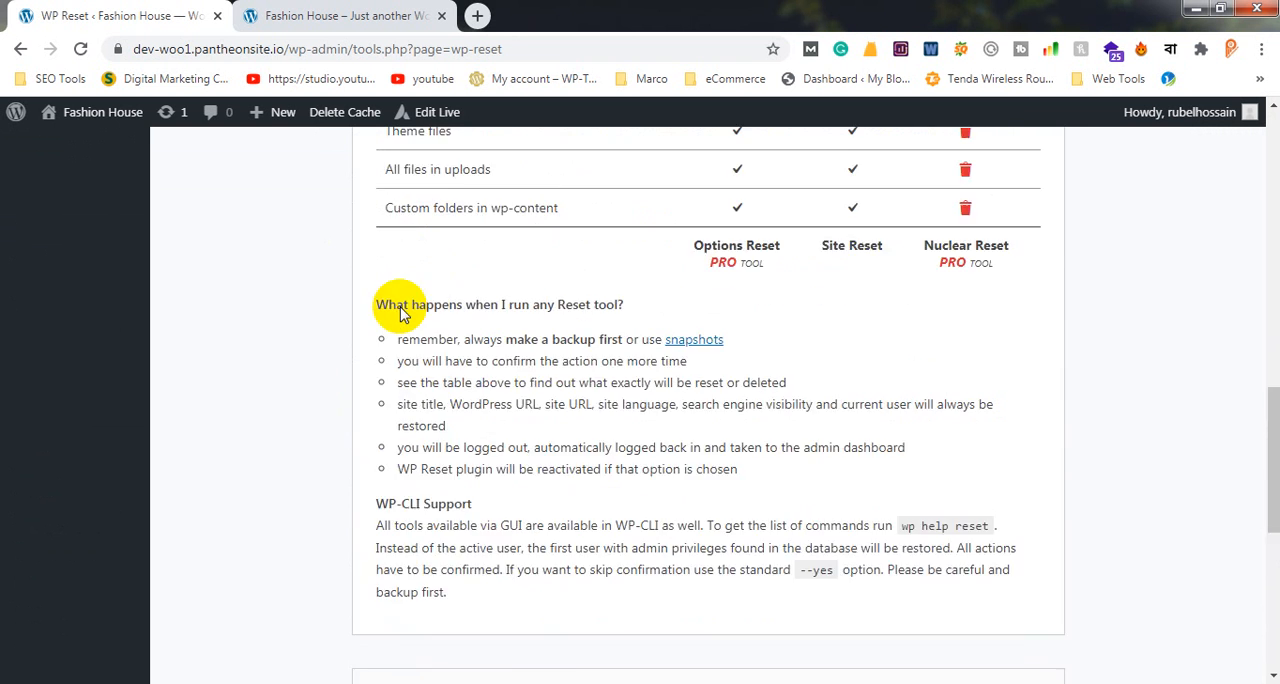
scroll(400, 314, "down", 6)
left_click(471, 440)
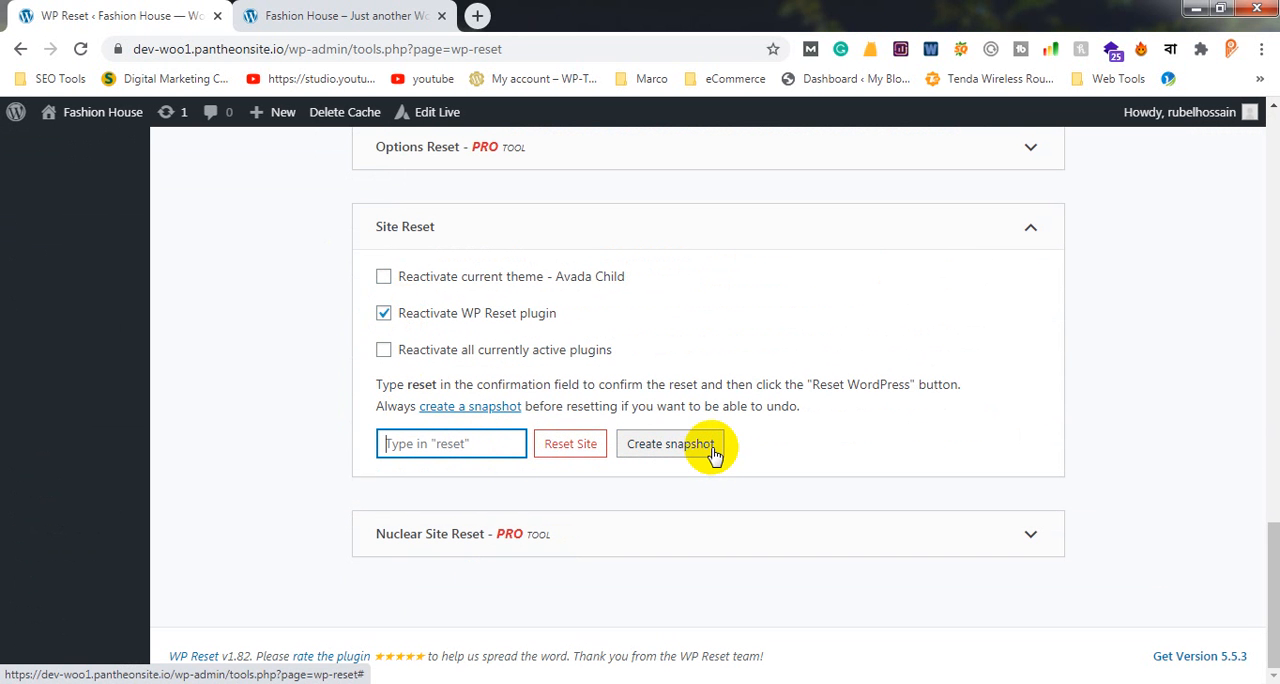
scroll(730, 400, "up", 10)
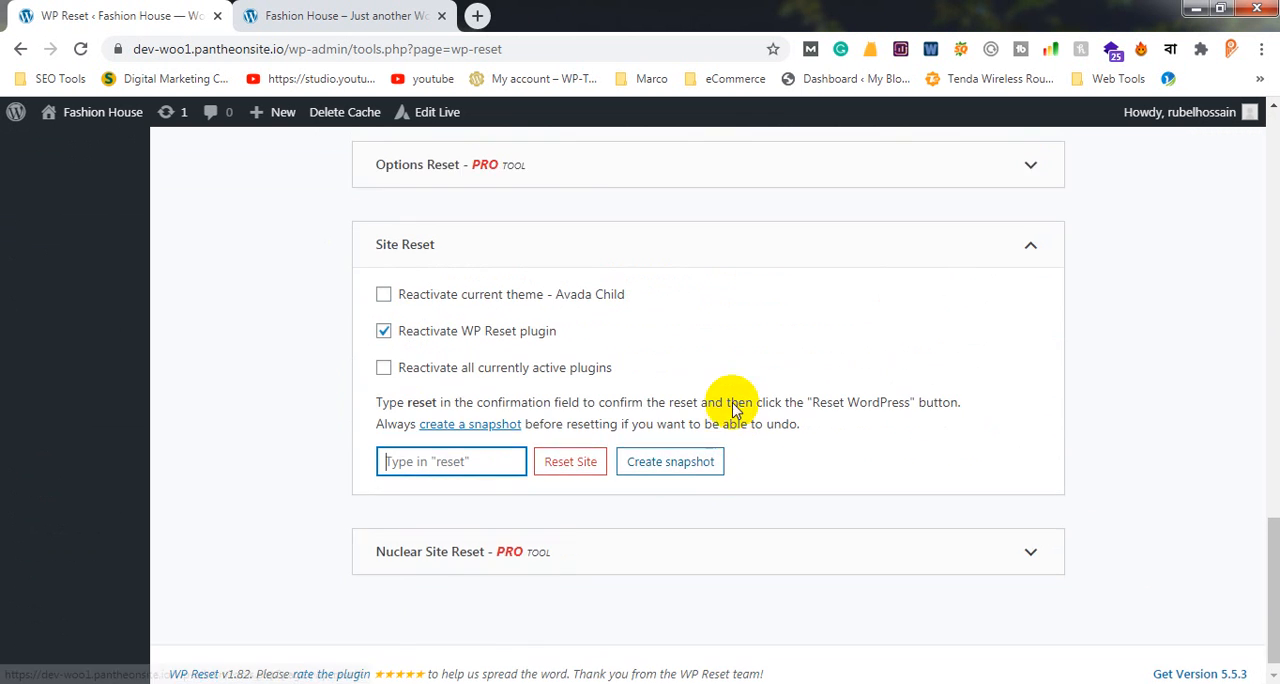
Open WP Reset's Snapshots page and review the snapshot explanation and the User Created Snapshots section
scroll(757, 372, "up", 5)
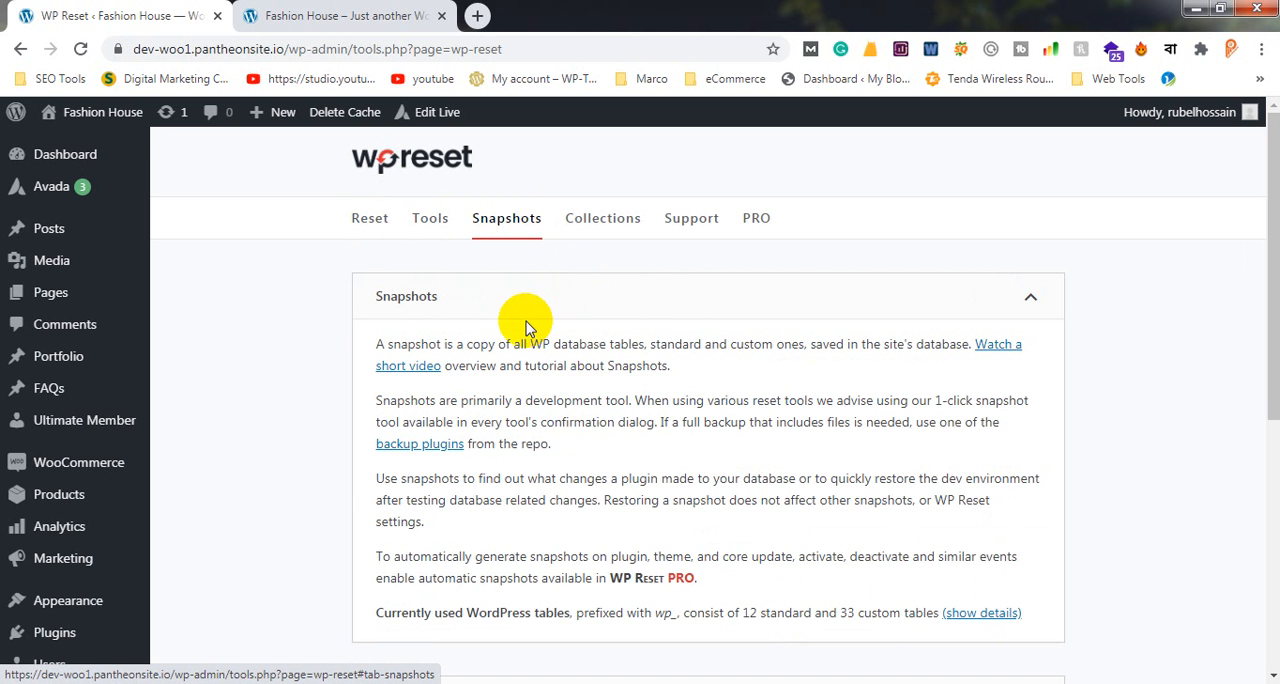
scroll(527, 328, "down", 3)
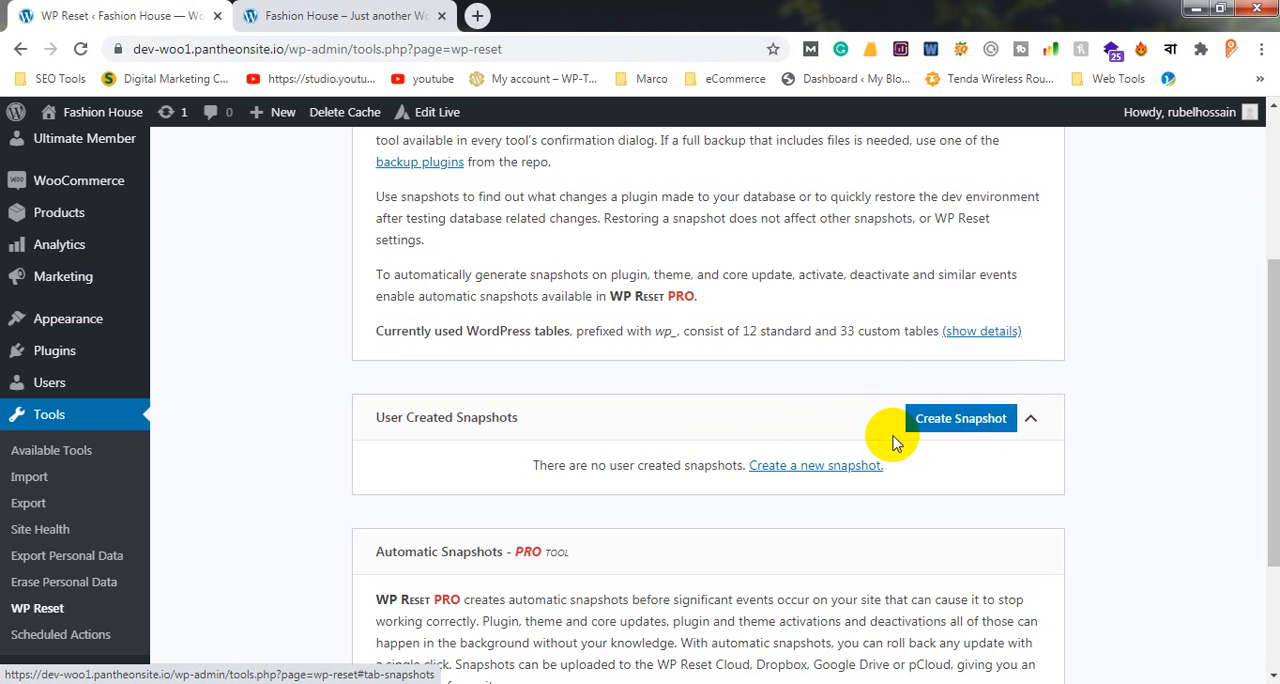
scroll(893, 435, "up", 3)
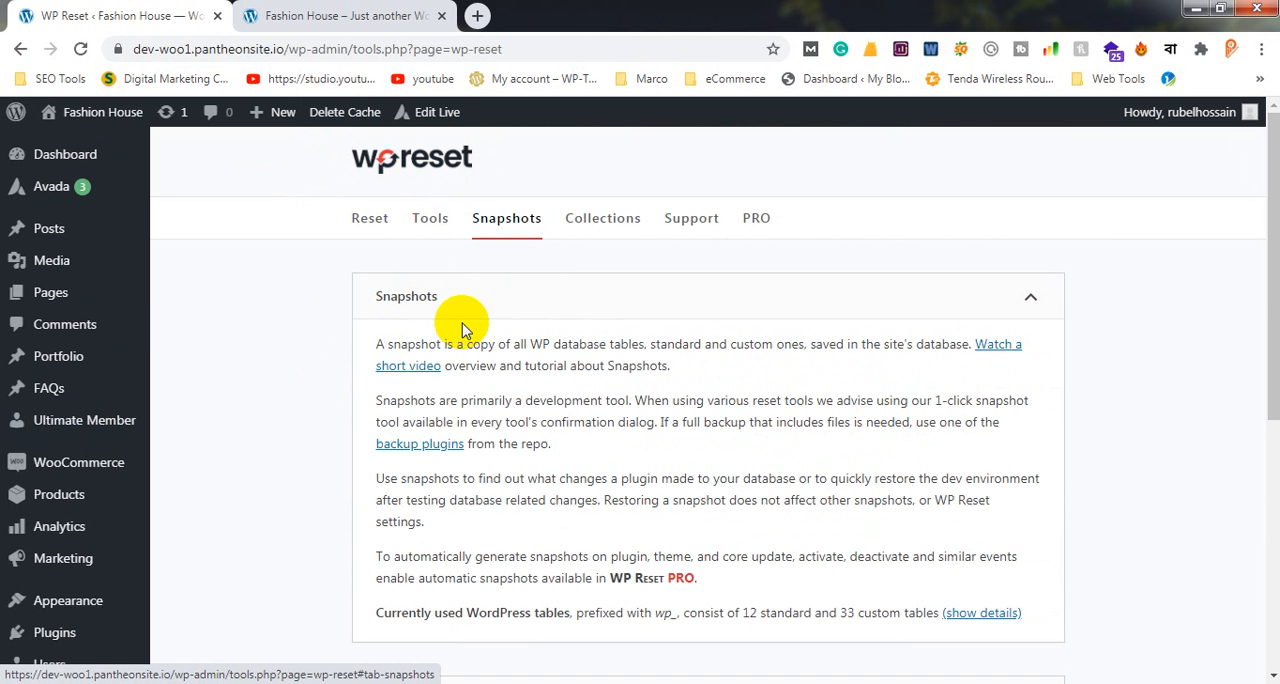
scroll(480, 445, "down", 3)
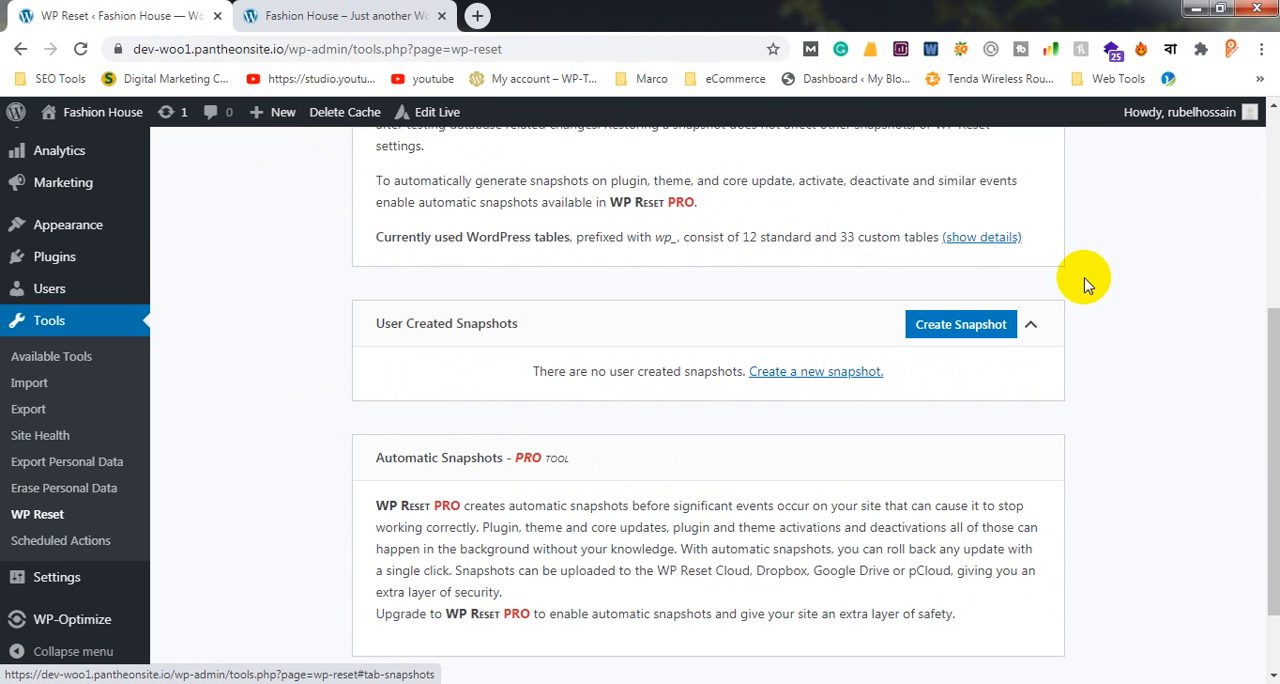
scroll(995, 335, "up", 2)
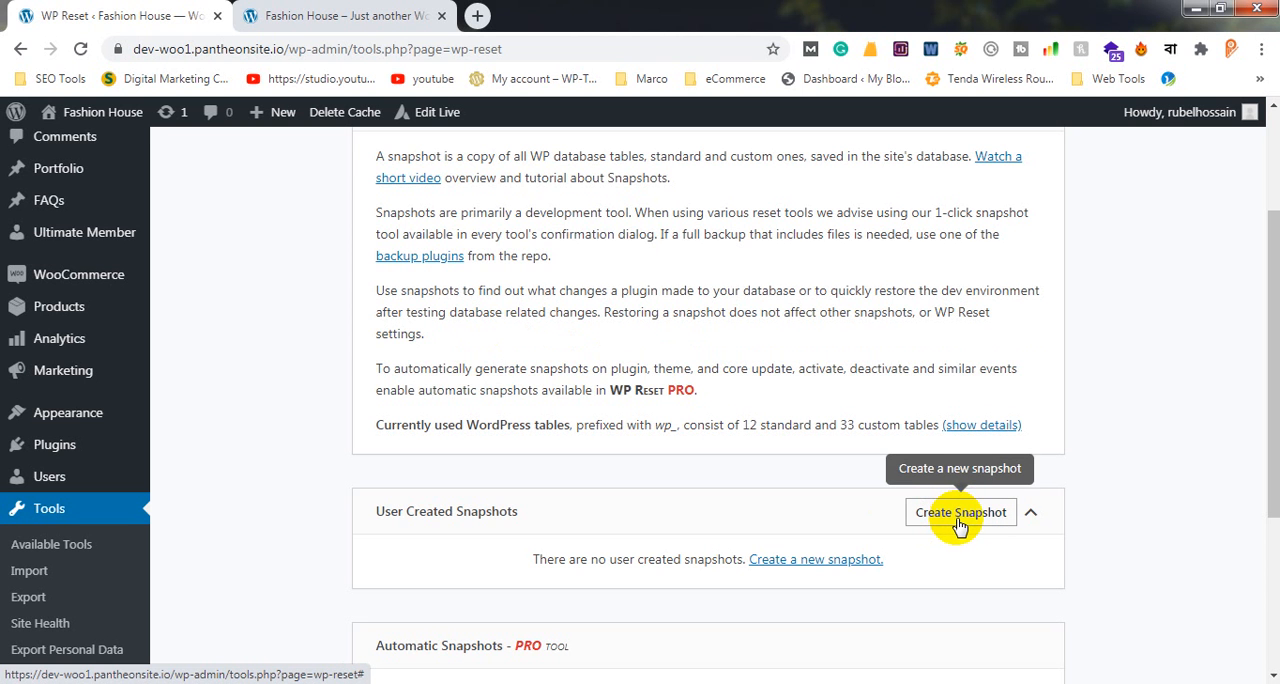
scroll(1100, 470, "up", 2)
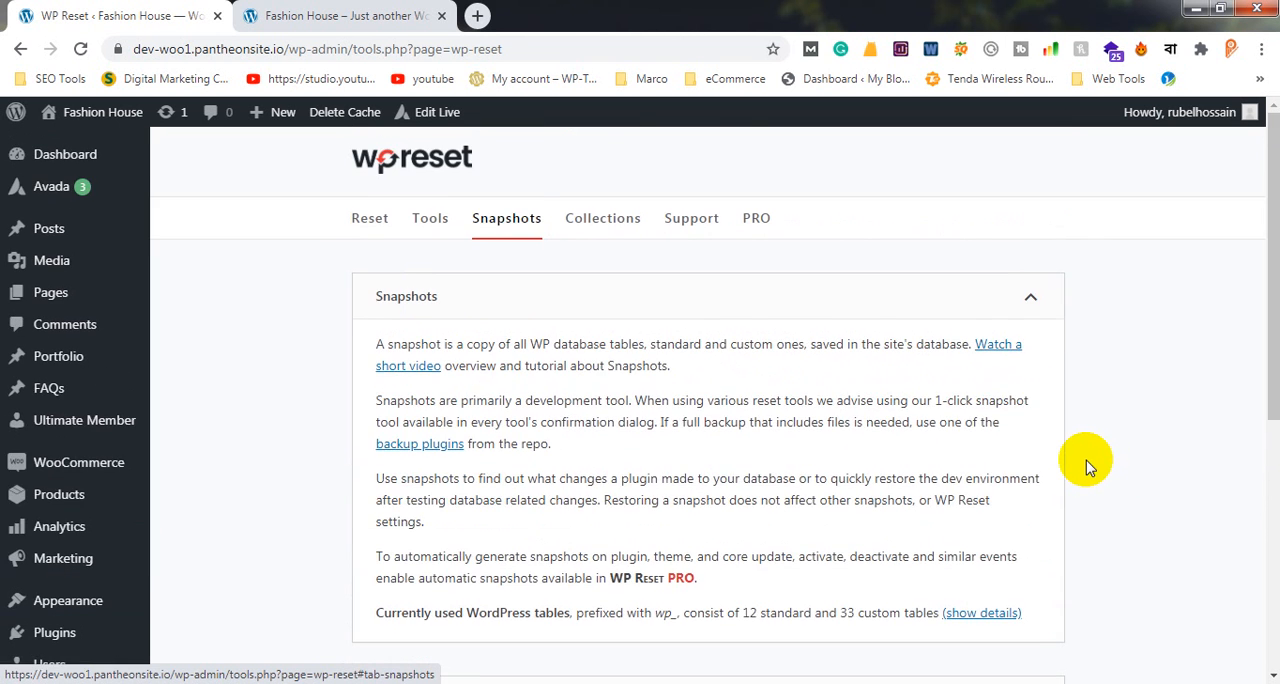
scroll(1088, 467, "down", 1)
scroll(1081, 465, "down", 2)
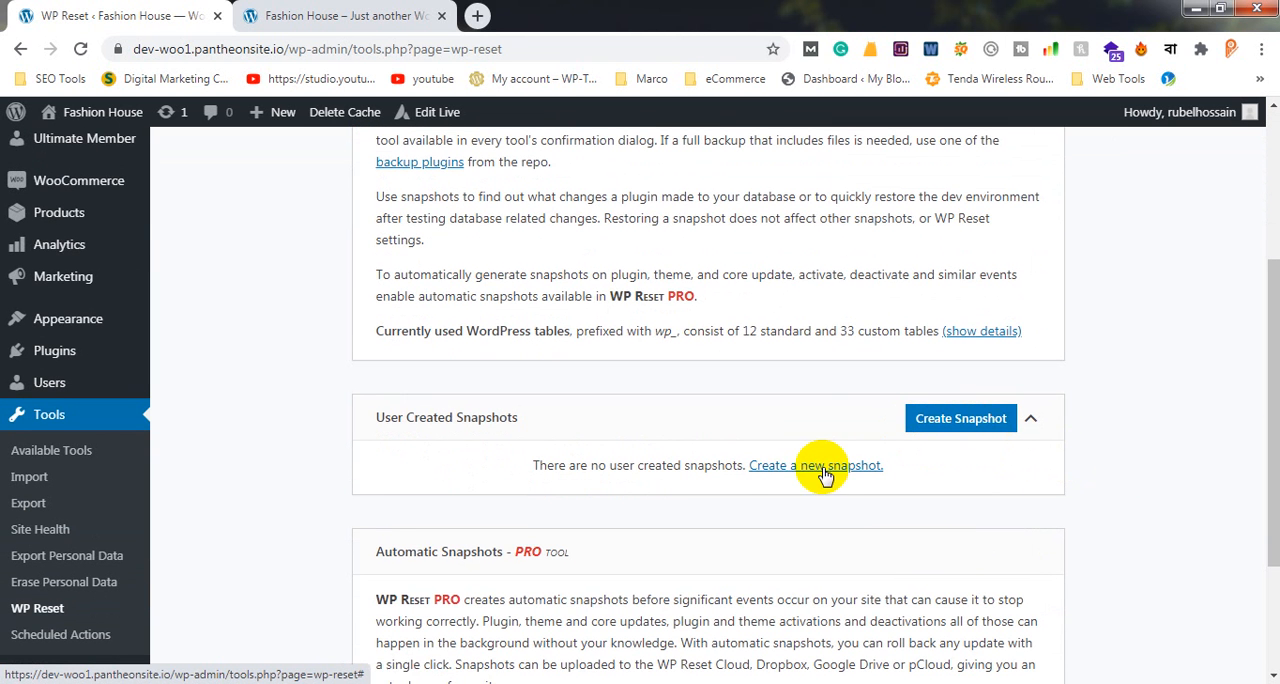
Create a new user snapshot of the database, entering a person's first name as the snapshot name
left_click(962, 425)
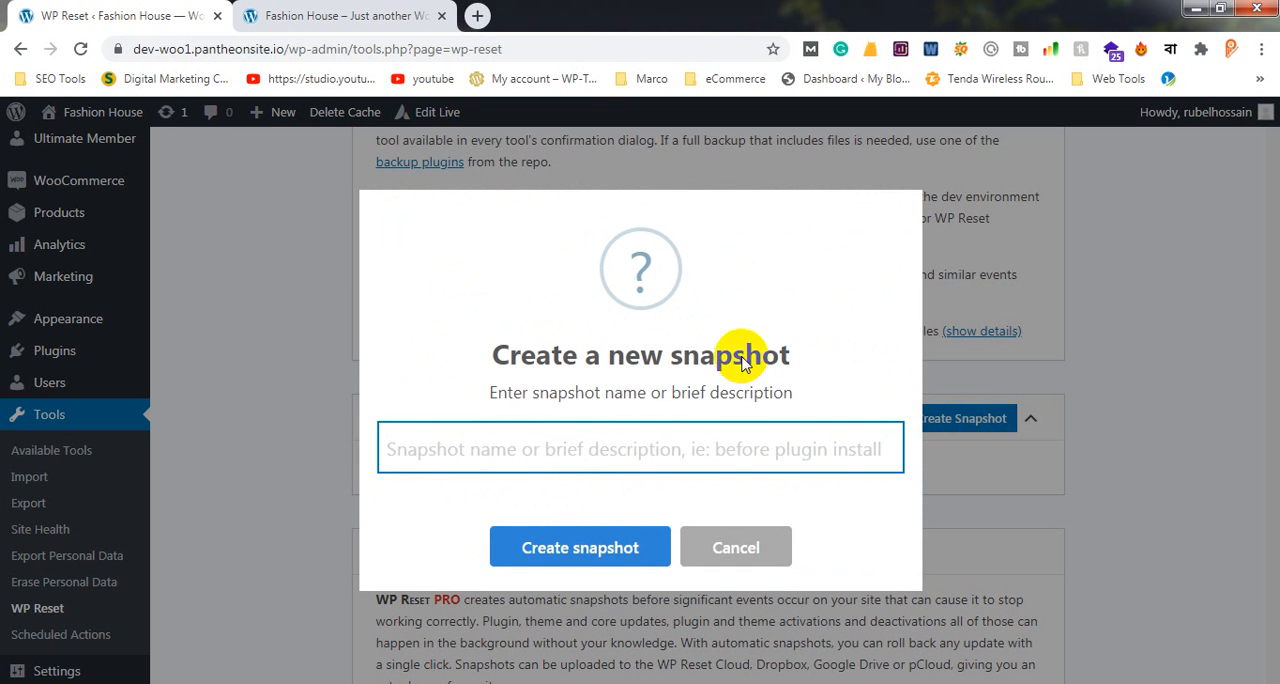
left_click(567, 444)
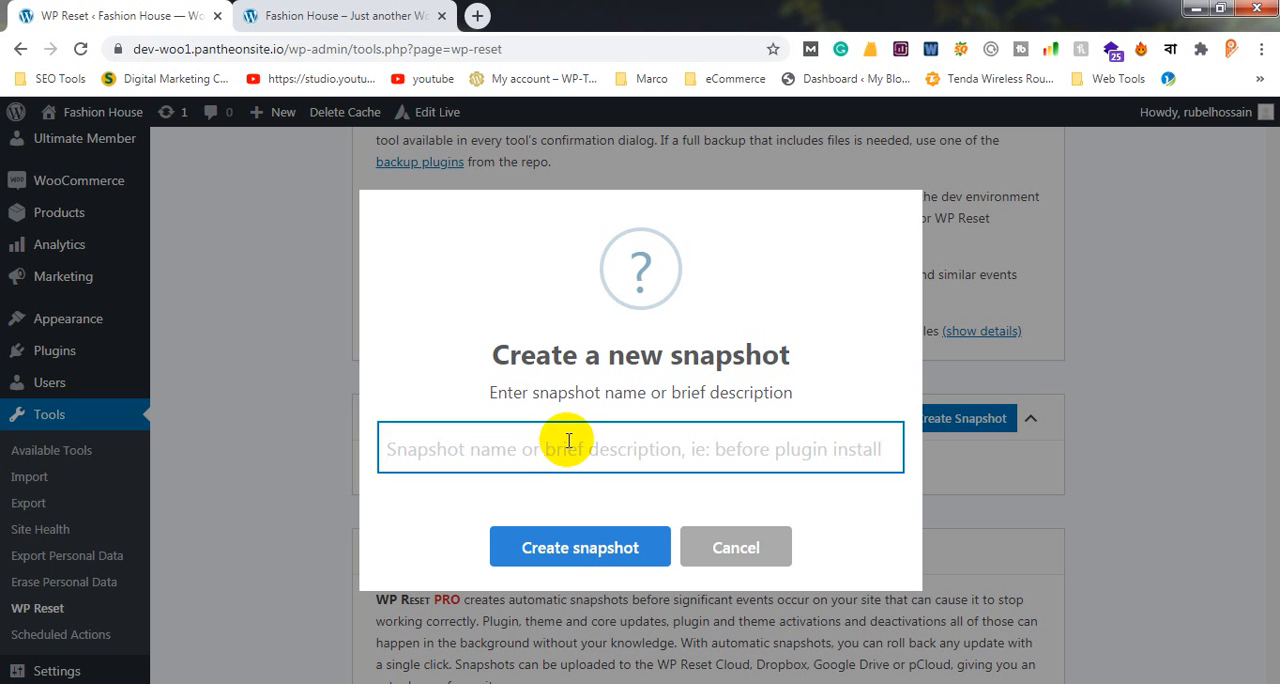
type("Rubel")
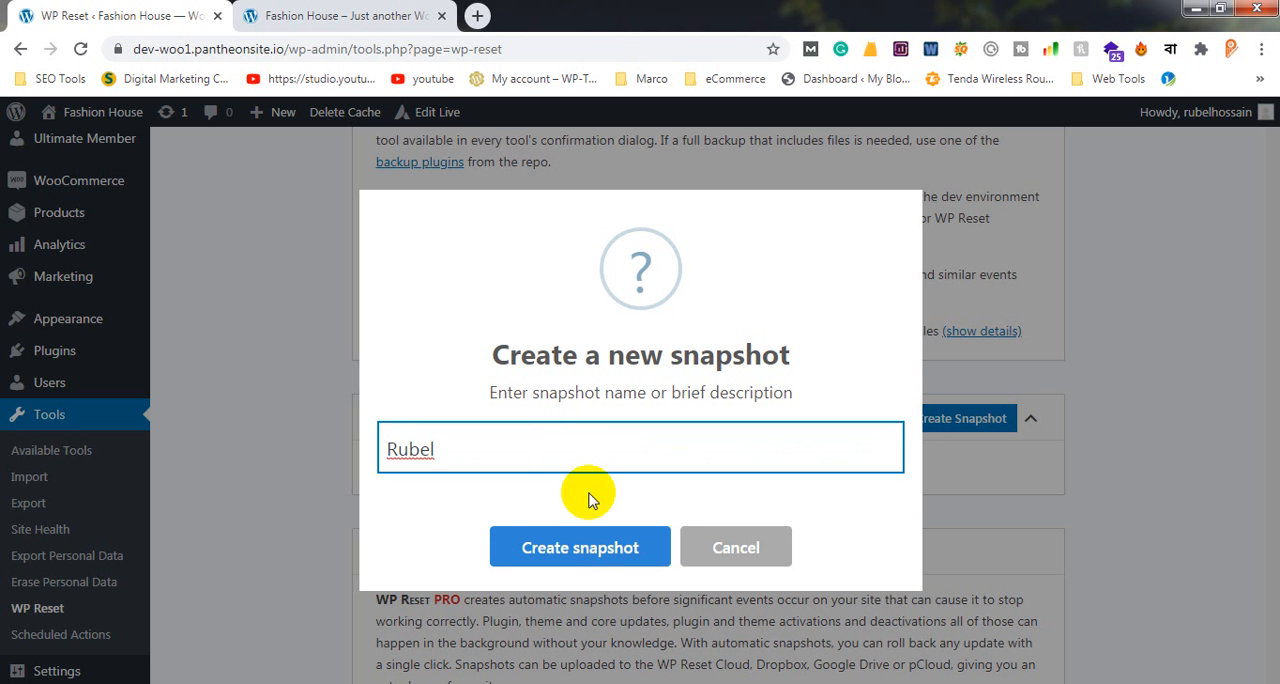
left_click(583, 549)
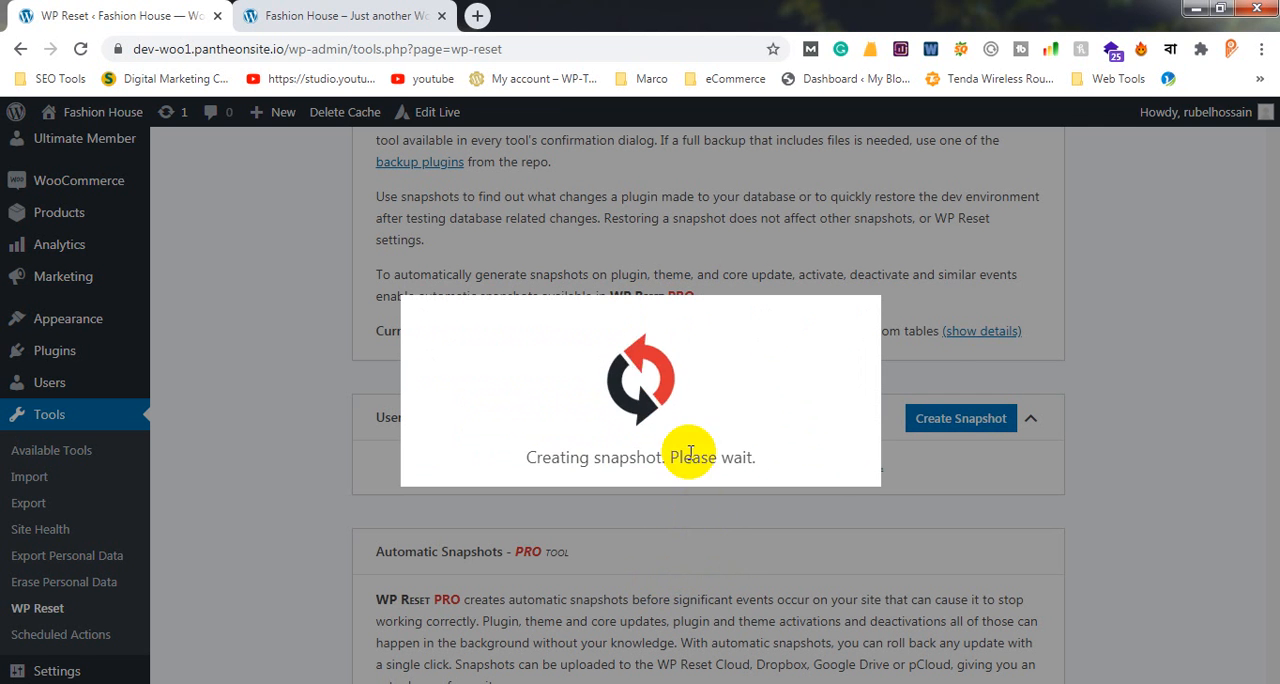
Copy the address of the Fashion House home page and open it in an incognito window
left_click(350, 8)
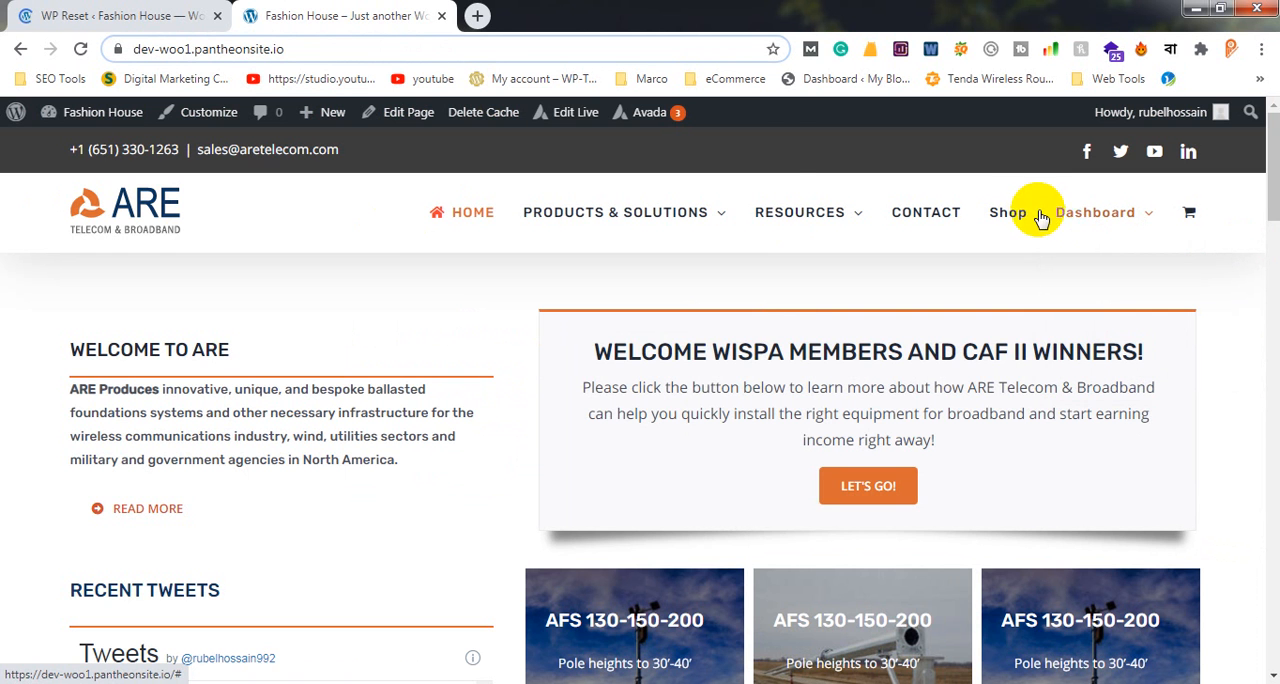
left_click(1030, 212)
left_click(218, 48)
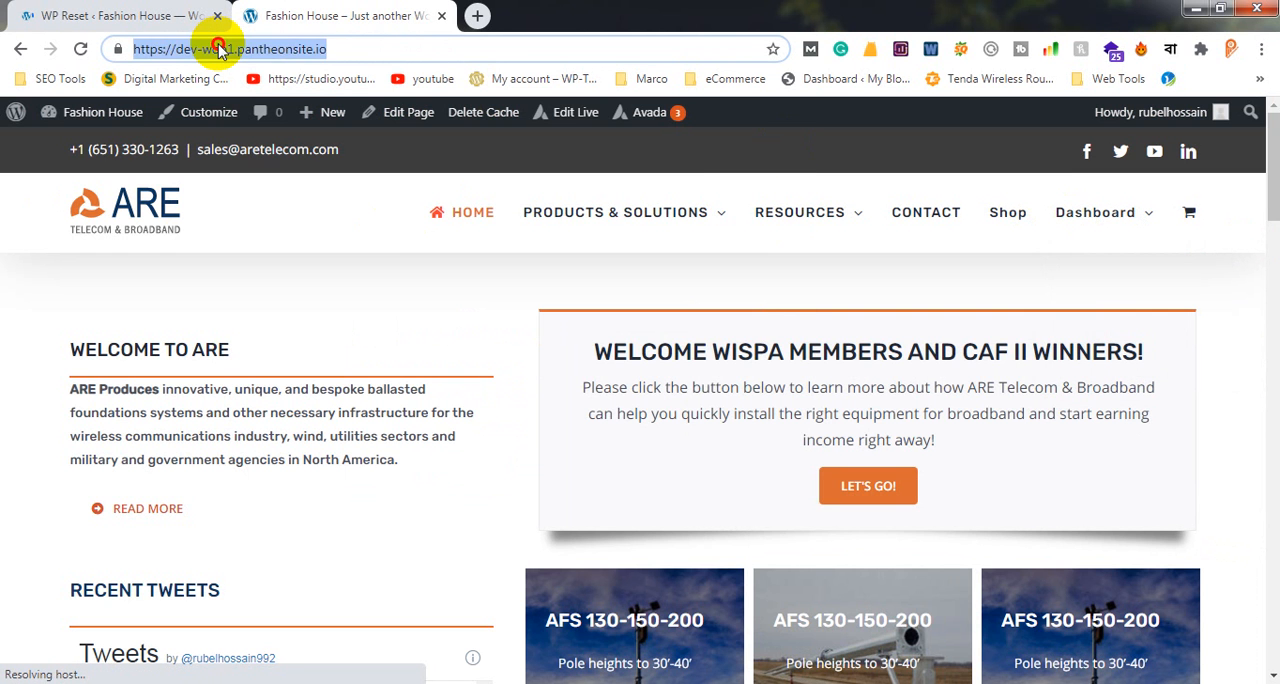
double_click(218, 48)
left_click(218, 48)
left_click(1264, 48)
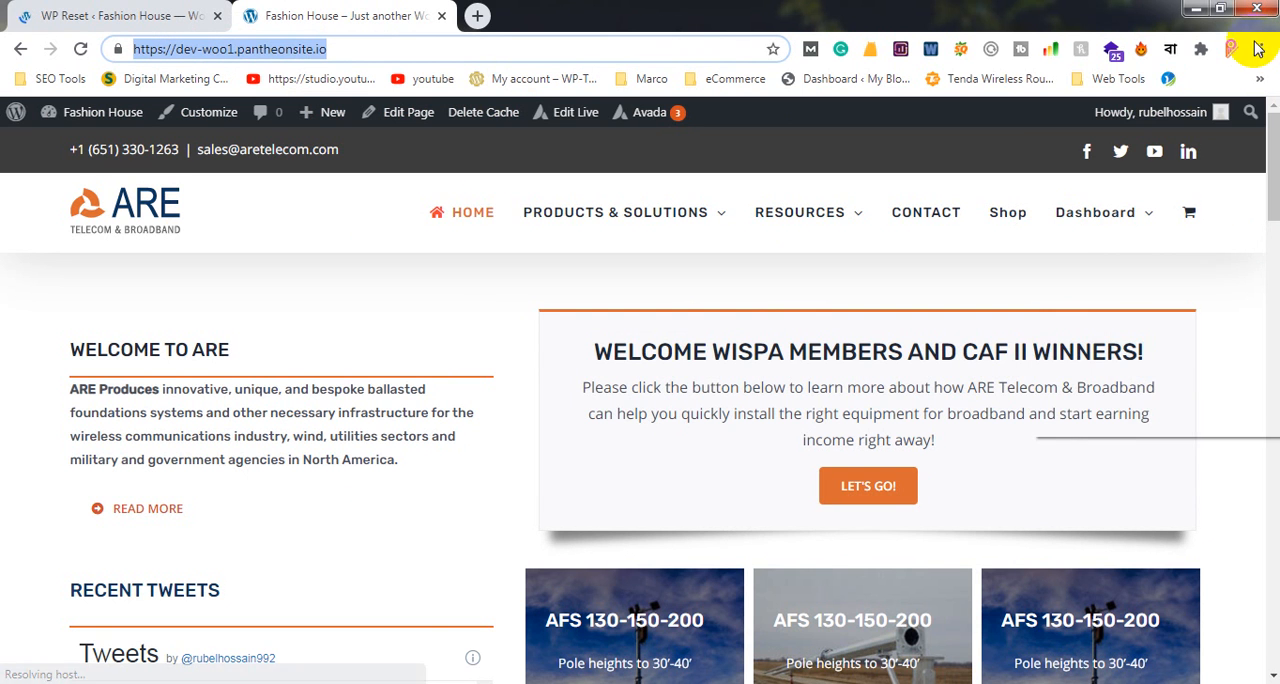
left_click(1160, 121)
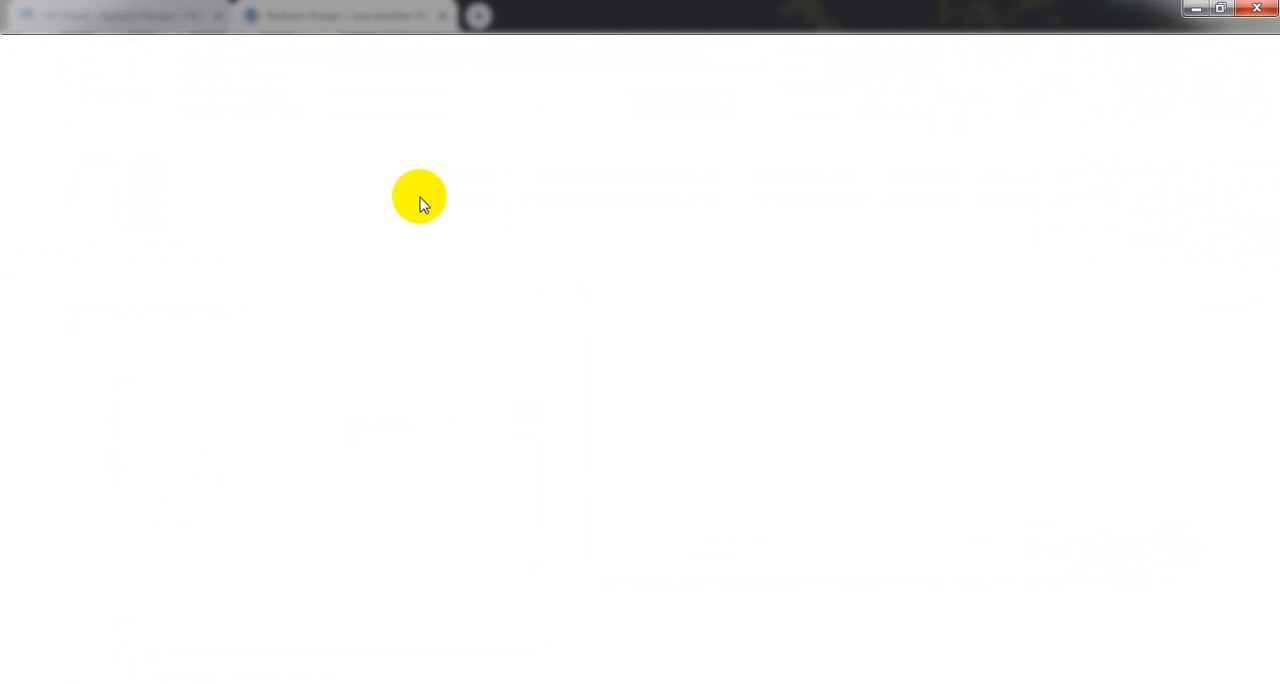
type("https://dev-woo1.pantheonsite.io/")
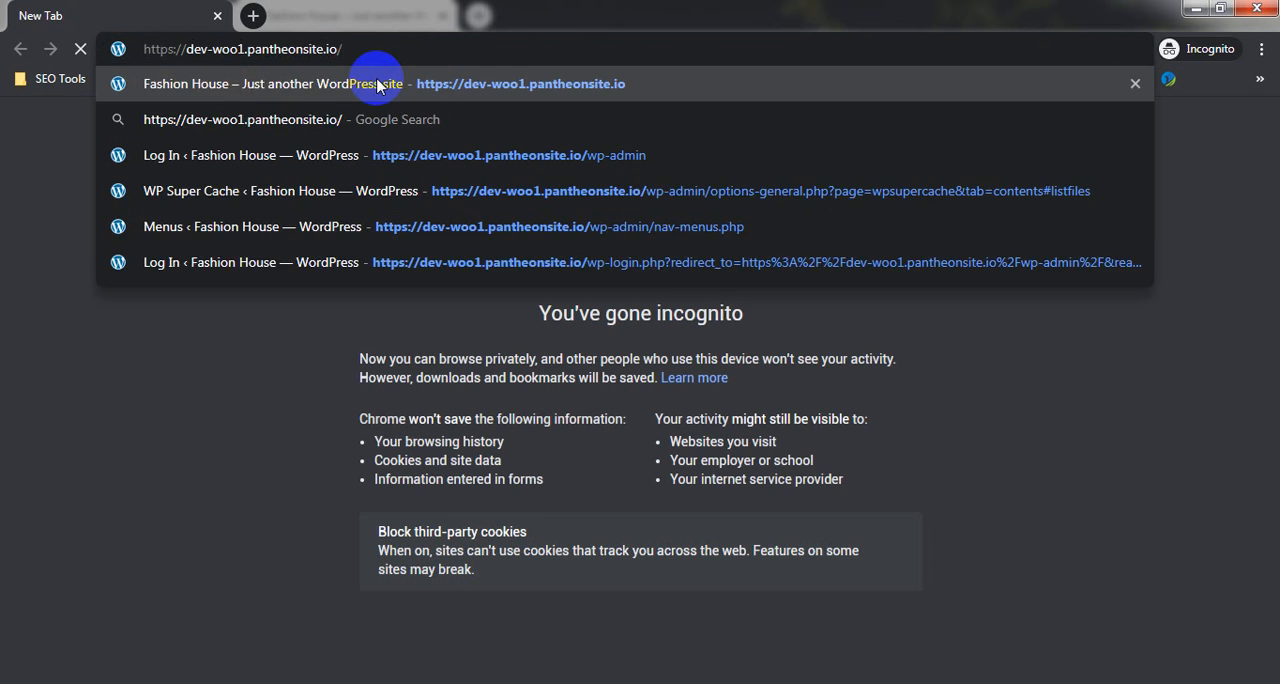
left_click(377, 84)
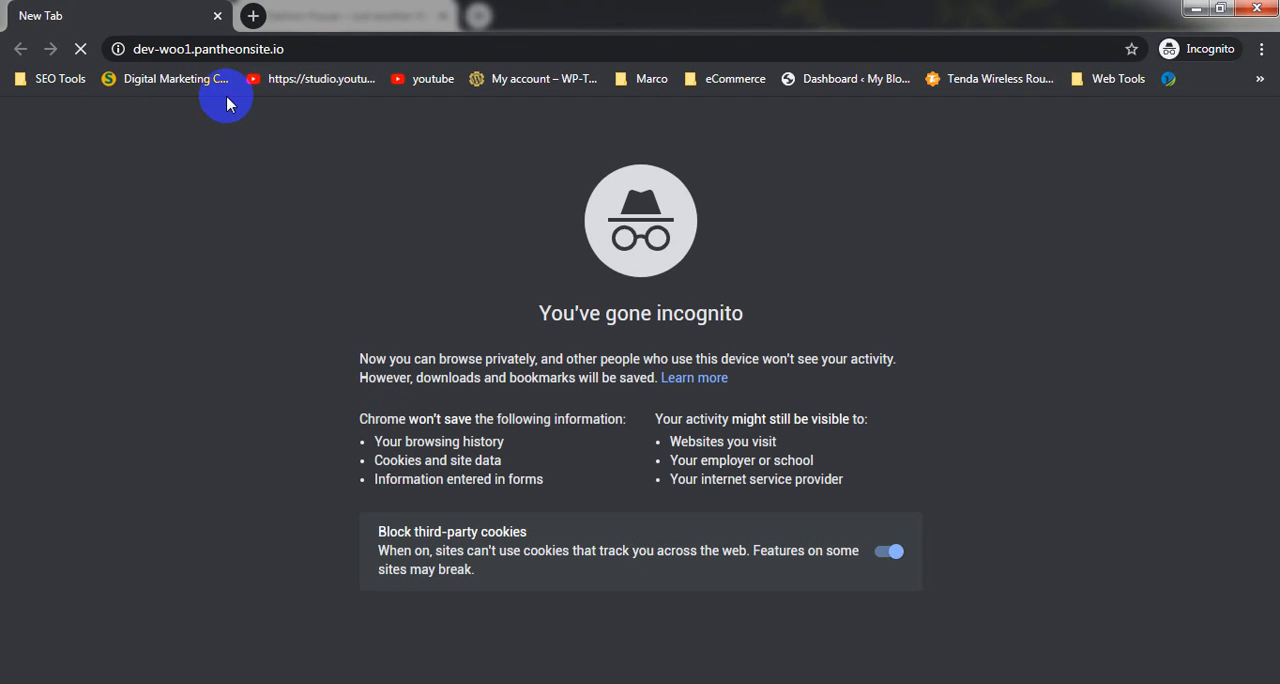
Examine the home page in the incognito window as a logged-out visitor, then return to the regular browser window
left_click(302, 50)
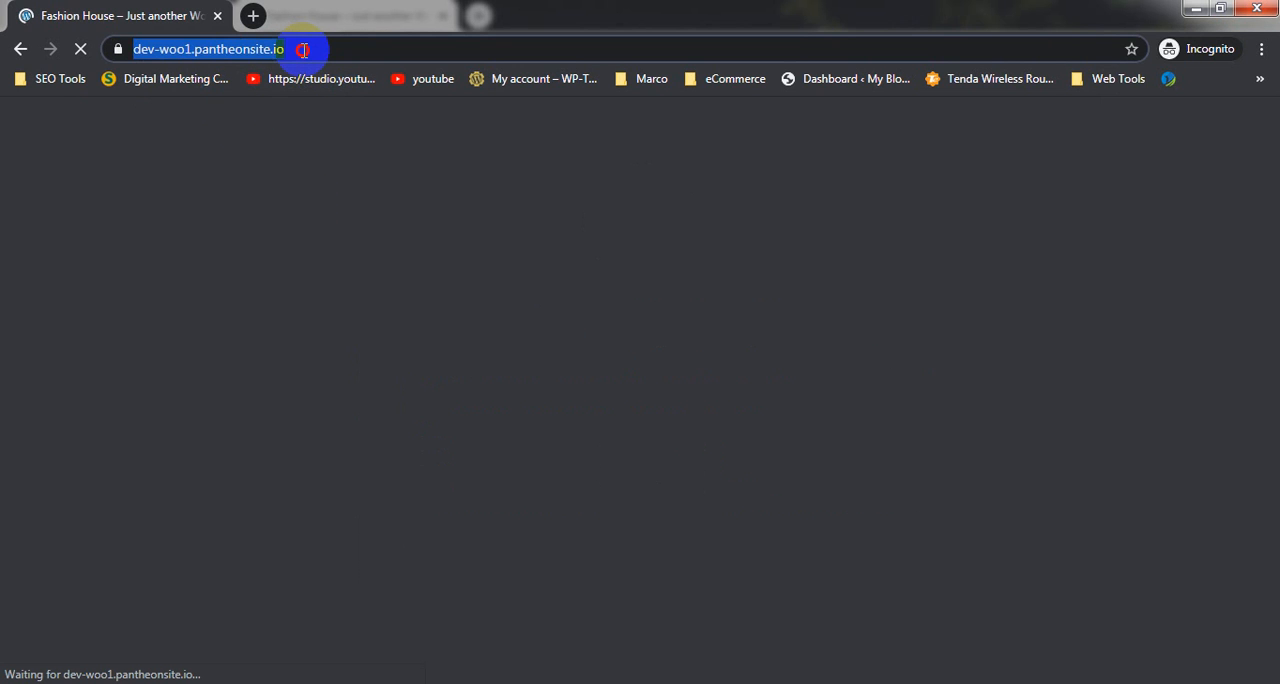
left_click(304, 50)
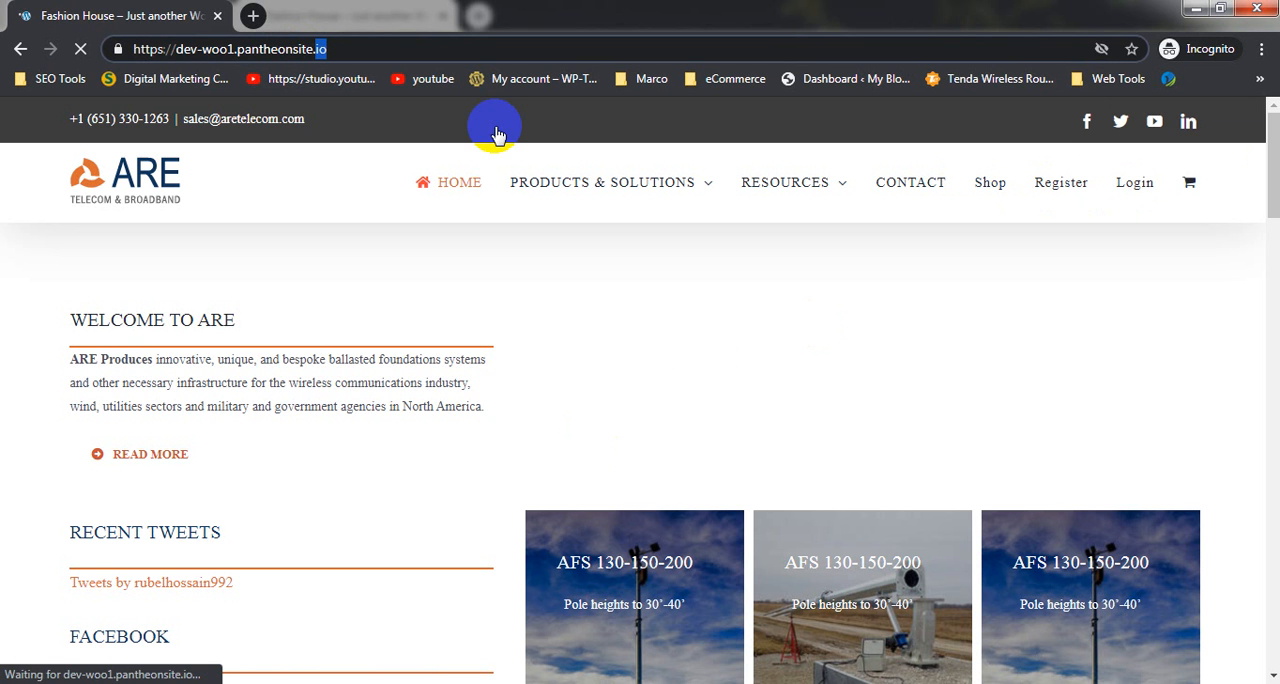
left_click(1193, 8)
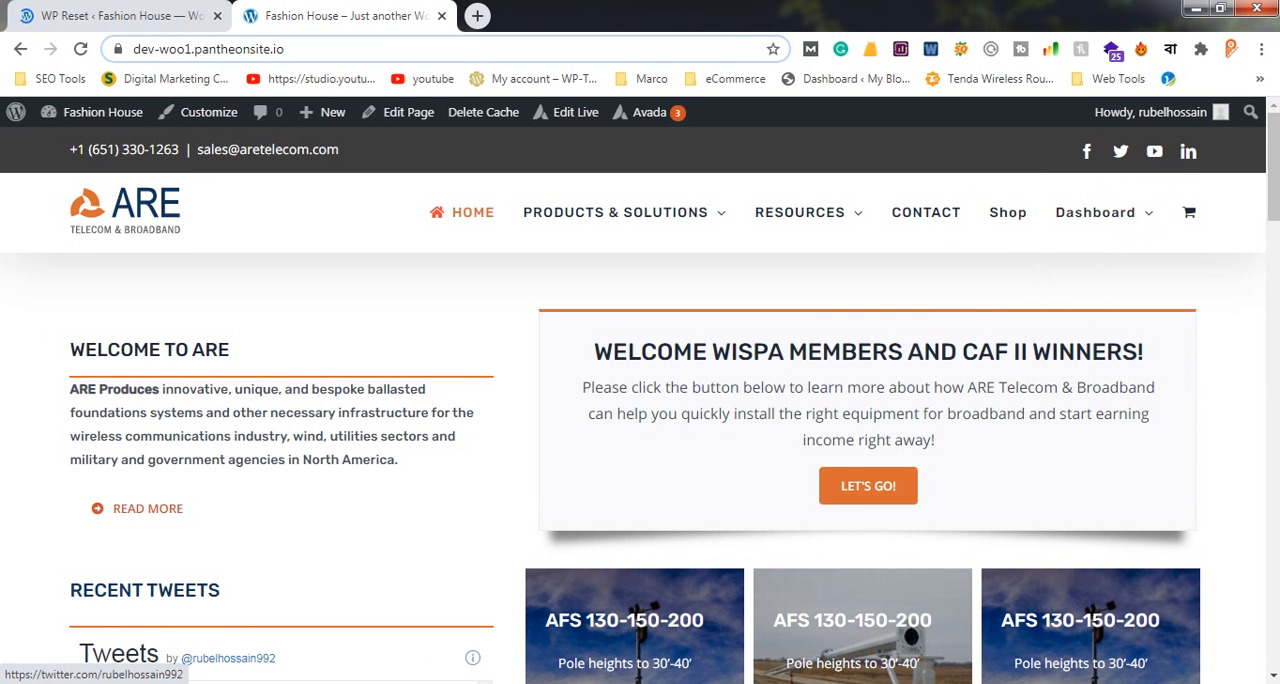
left_click(414, 590)
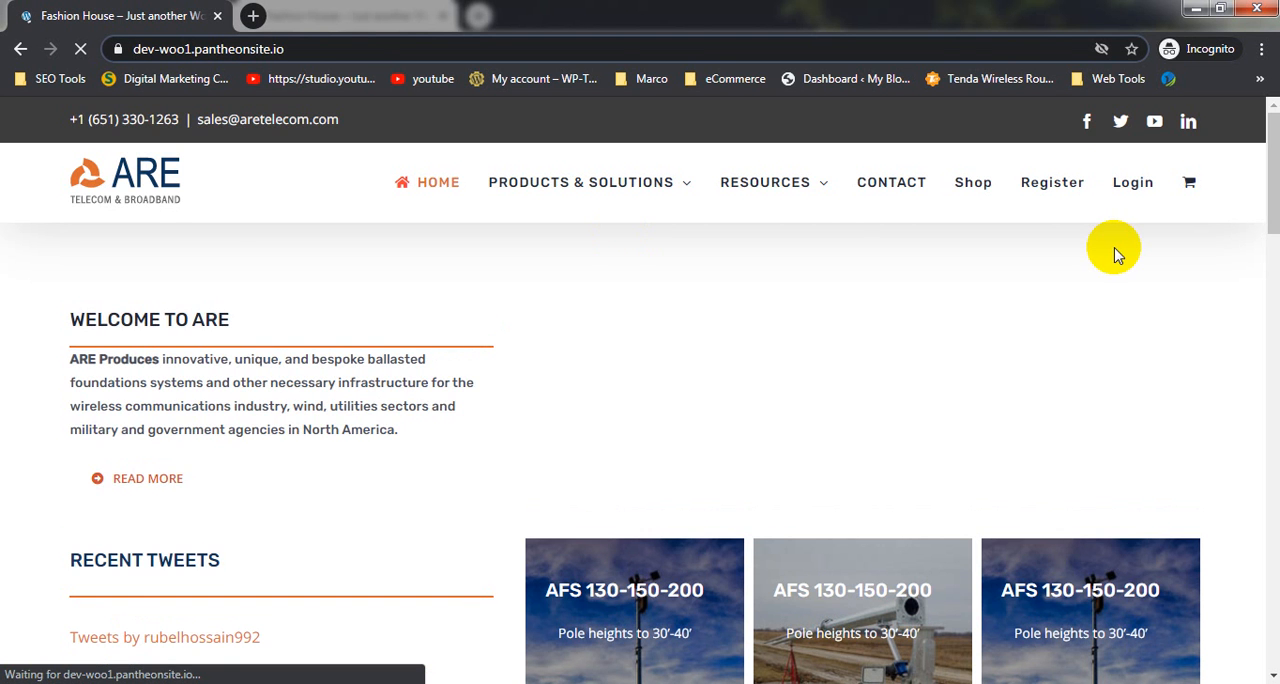
scroll(1117, 252, "down", 5)
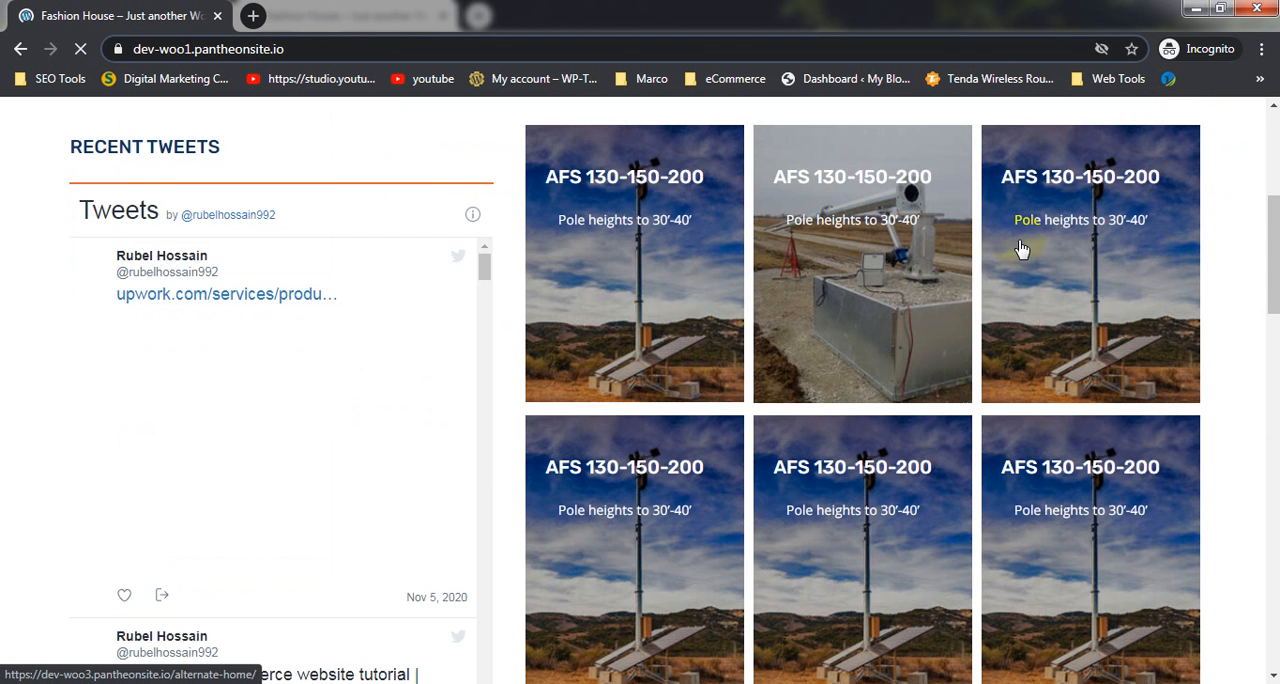
scroll(1020, 249, "up", 5)
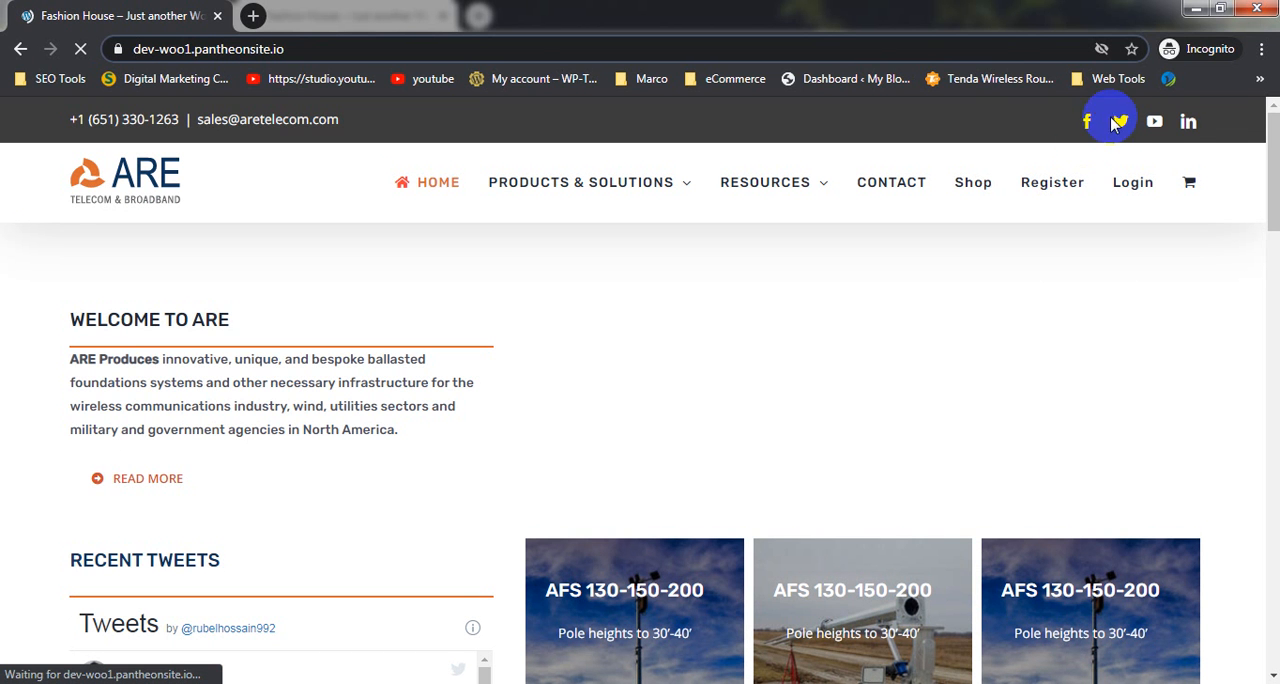
left_click(1196, 9)
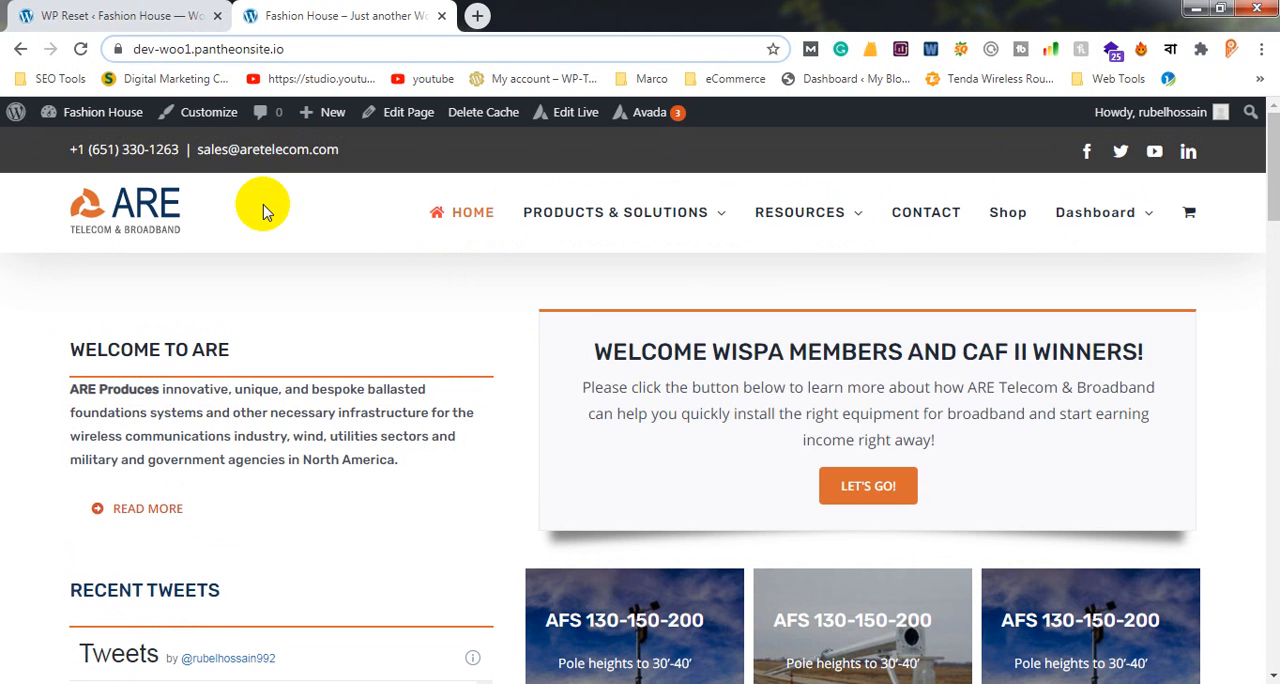
Dismiss the WP 301 Redirects offer on the WP Reset page and check the User Created Snapshots list
left_click(117, 10)
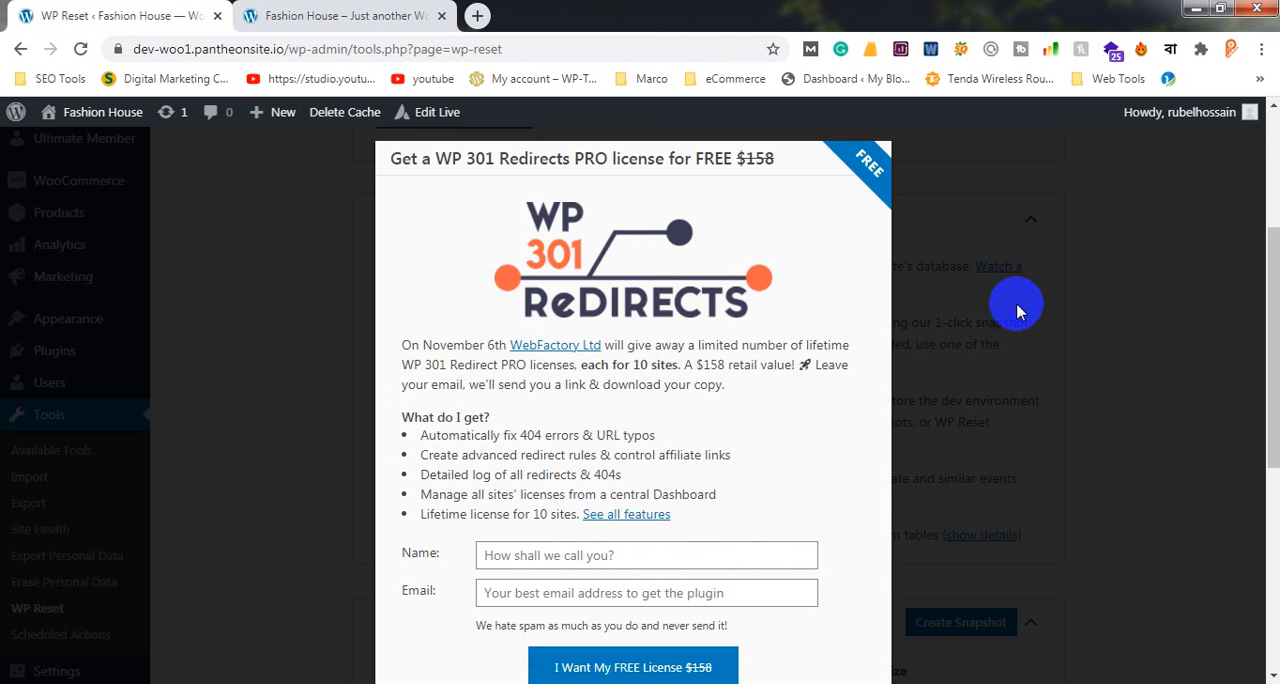
left_click(1148, 310)
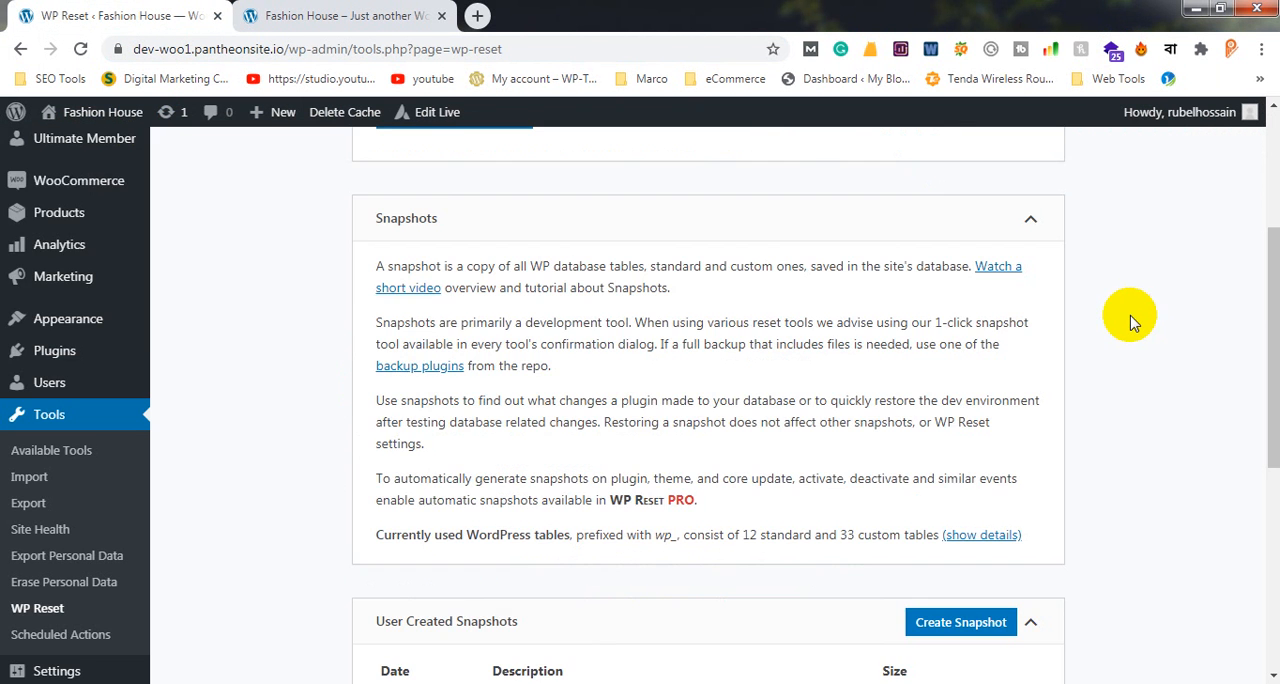
scroll(1130, 320, "down", 3)
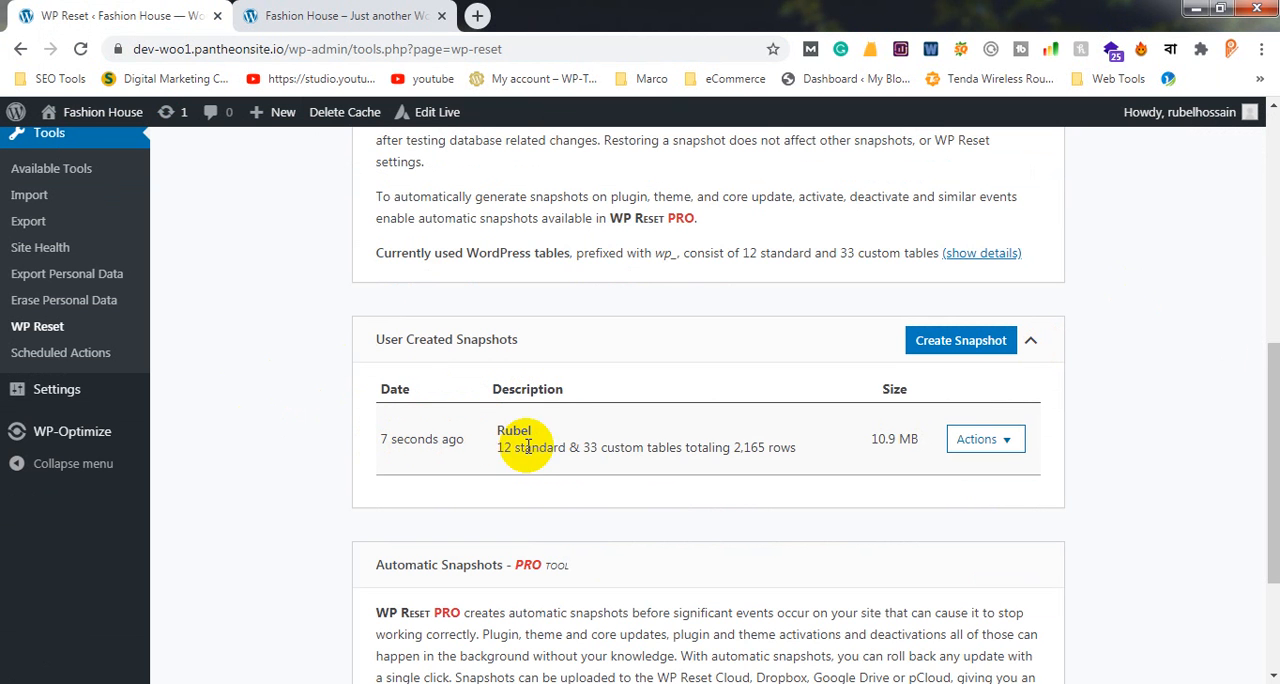
Look over the site's admin menu entries and the saved snapshot on the Snapshots page
scroll(756, 470, "up", 6)
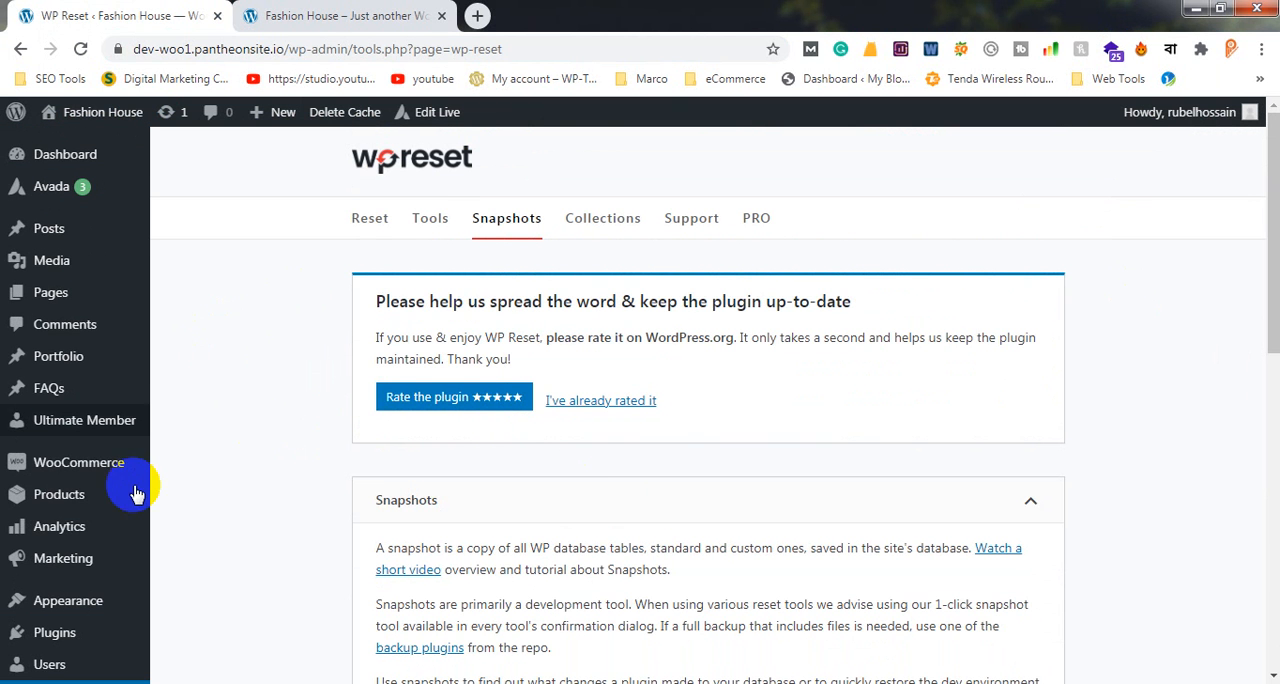
scroll(140, 480, "down", 2)
scroll(250, 300, "up", 3)
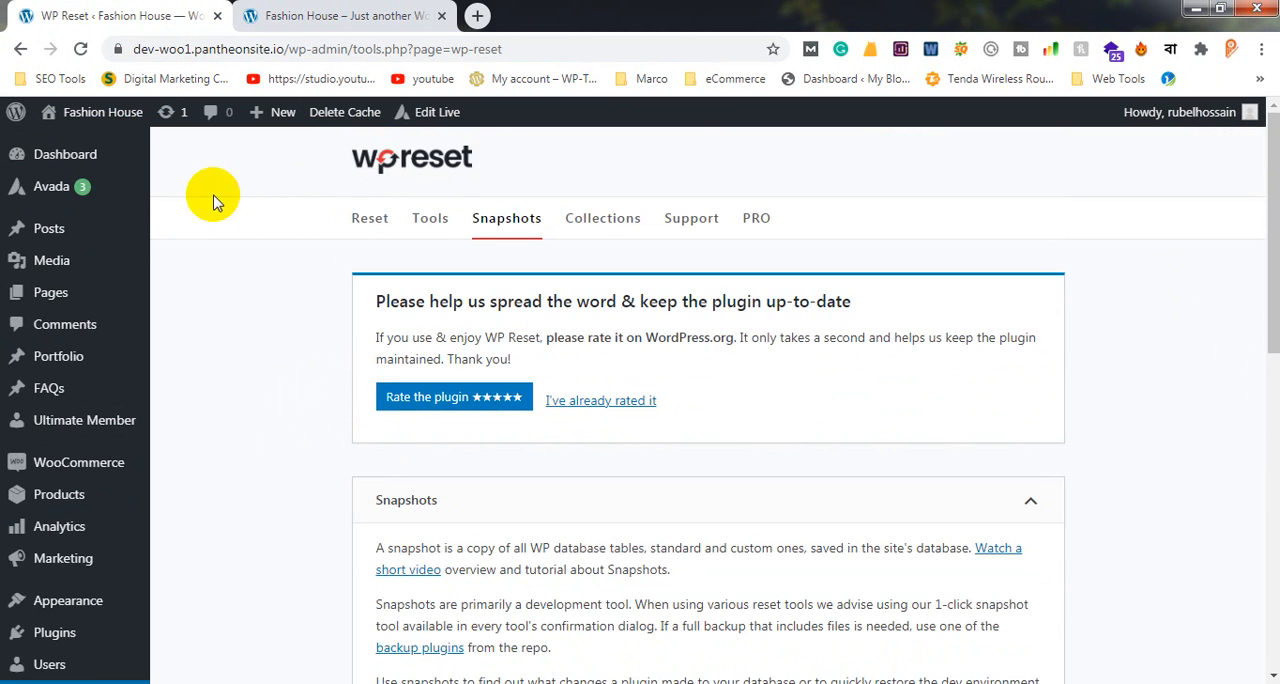
scroll(102, 420, "down", 4)
scroll(102, 420, "down", 1)
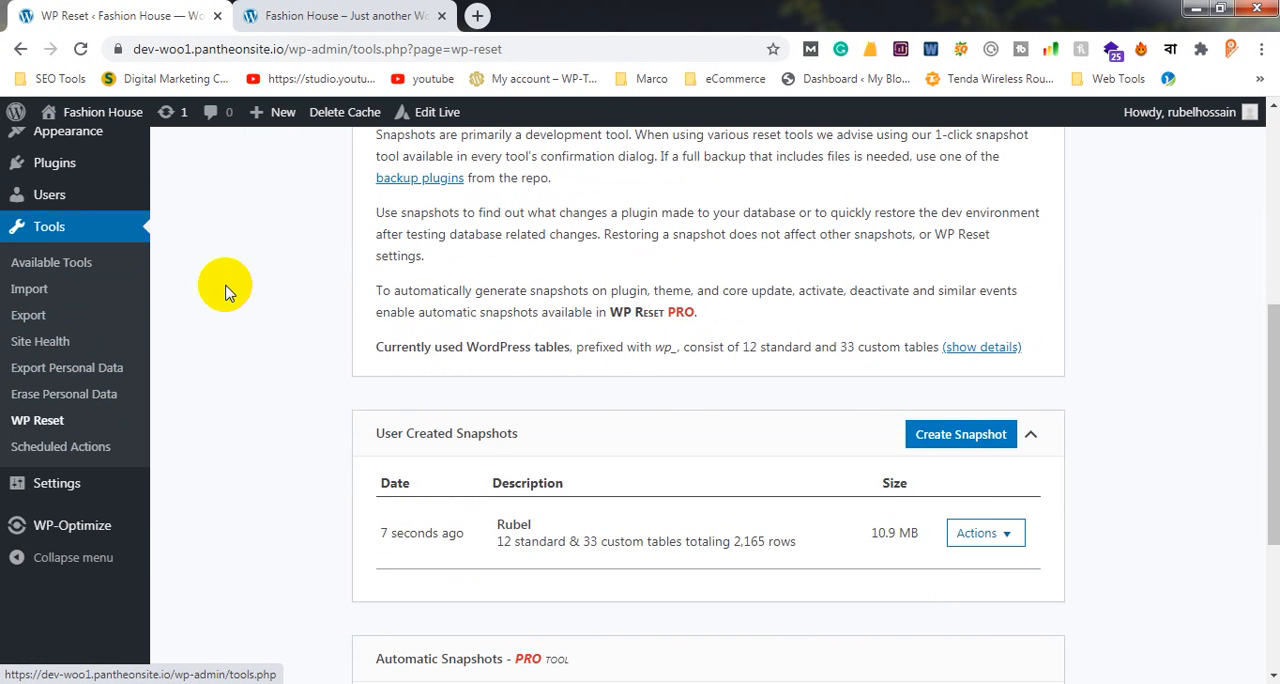
scroll(222, 330, "up", 1)
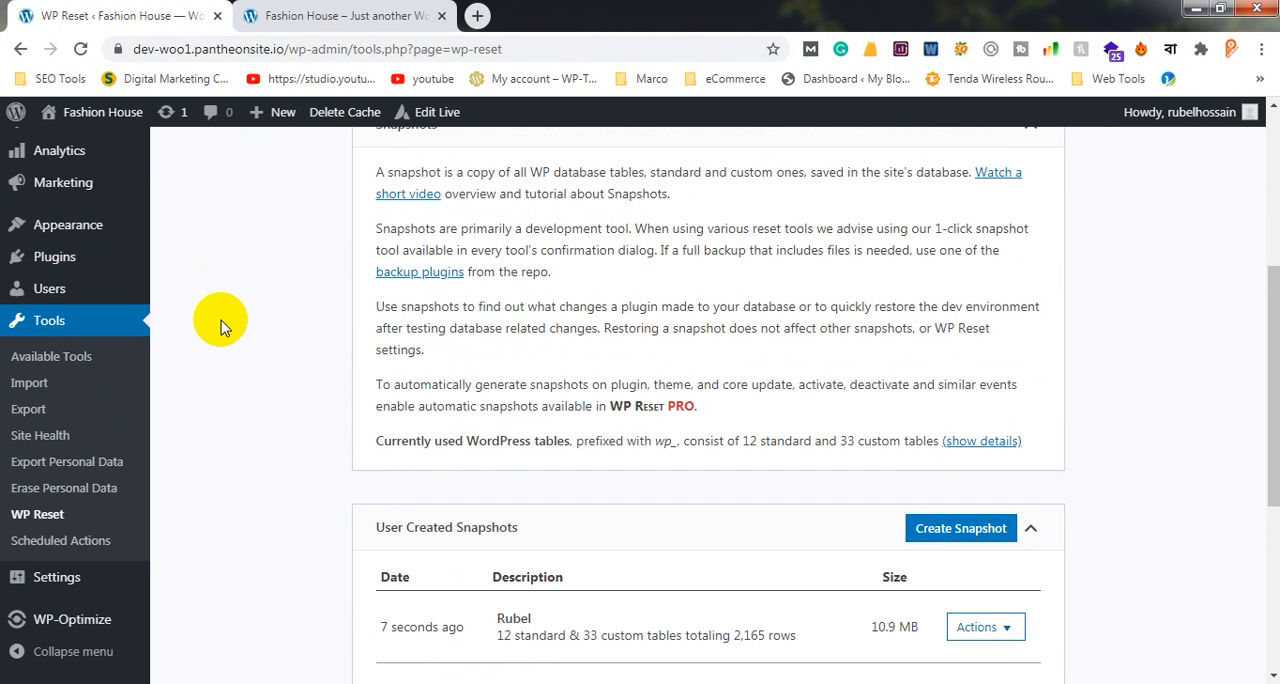
scroll(300, 350, "up", 3)
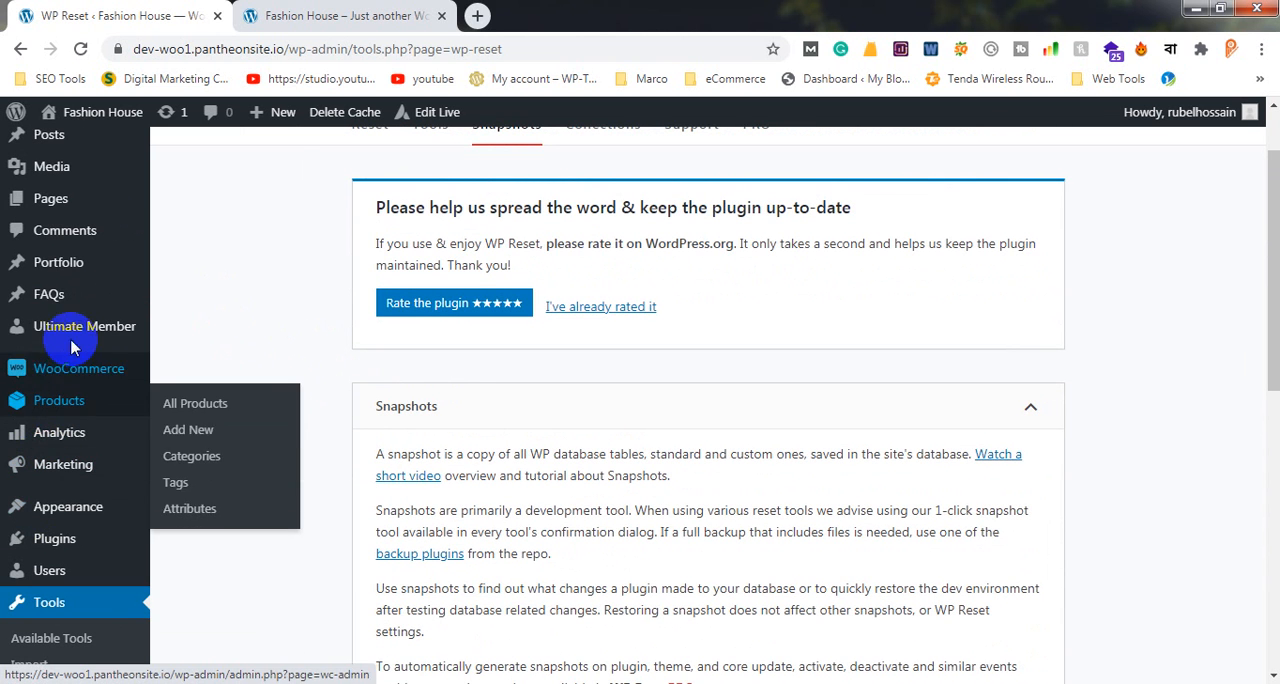
Examine the admin menu's Avada, WooCommerce, Marketing and Tools entries alongside the snapshot description on the Snapshots page
scroll(60, 510, "down", 6)
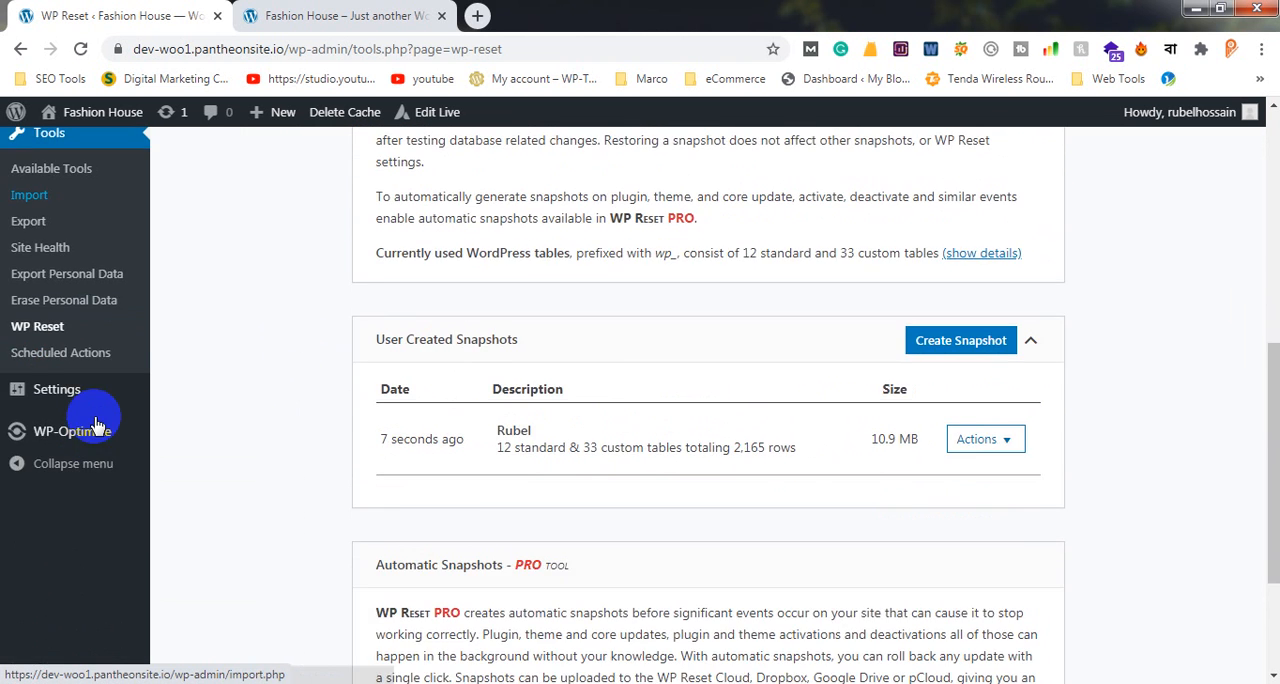
scroll(25, 480, "up", 4)
scroll(30, 245, "up", 3)
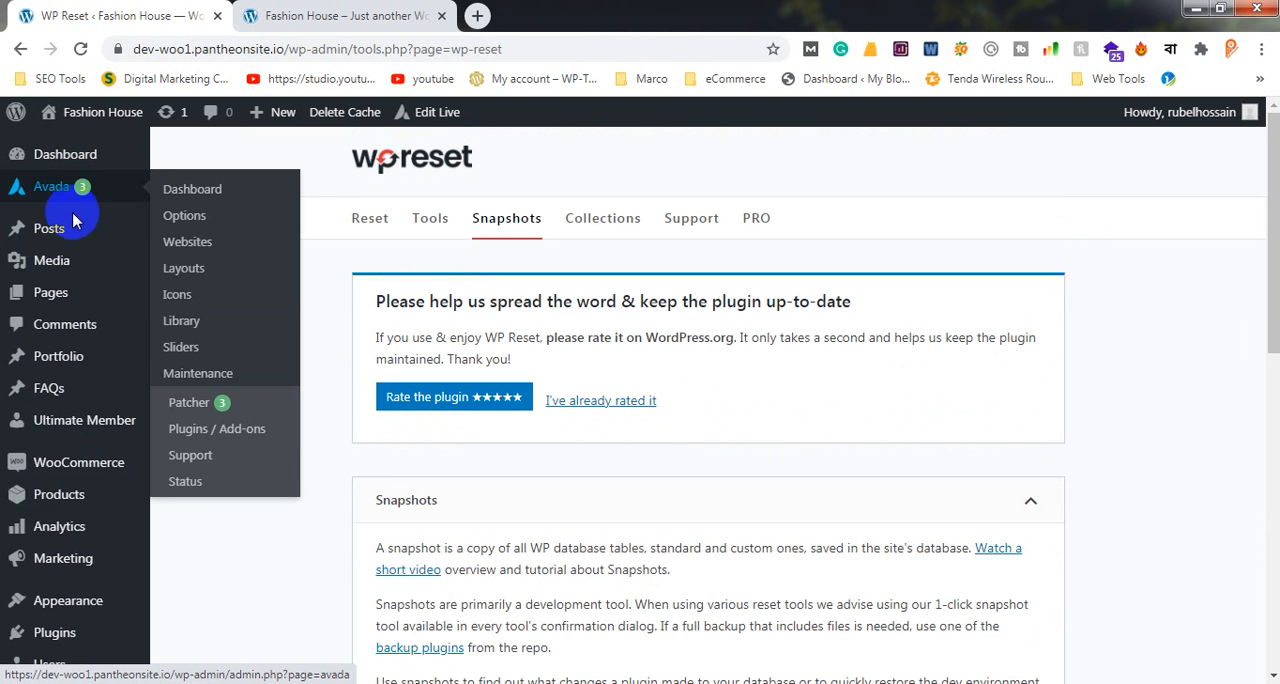
mouse_move(72, 256)
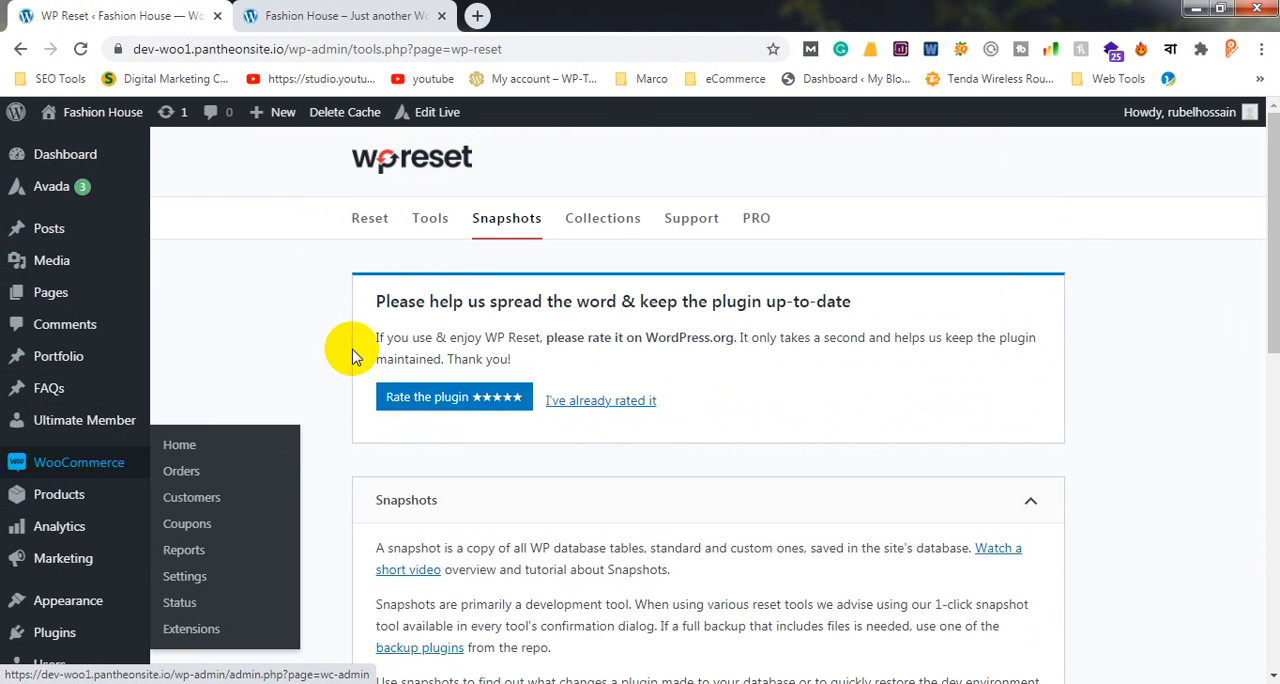
scroll(300, 390, "down", 2)
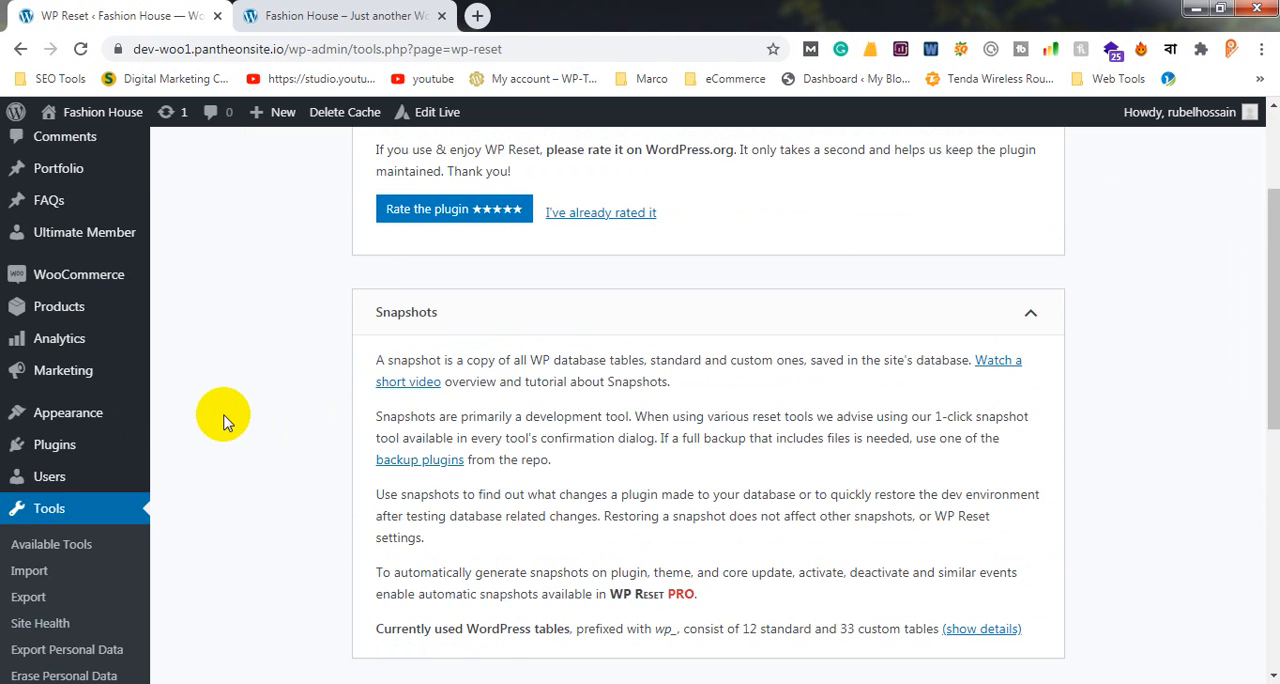
scroll(225, 420, "down", 3)
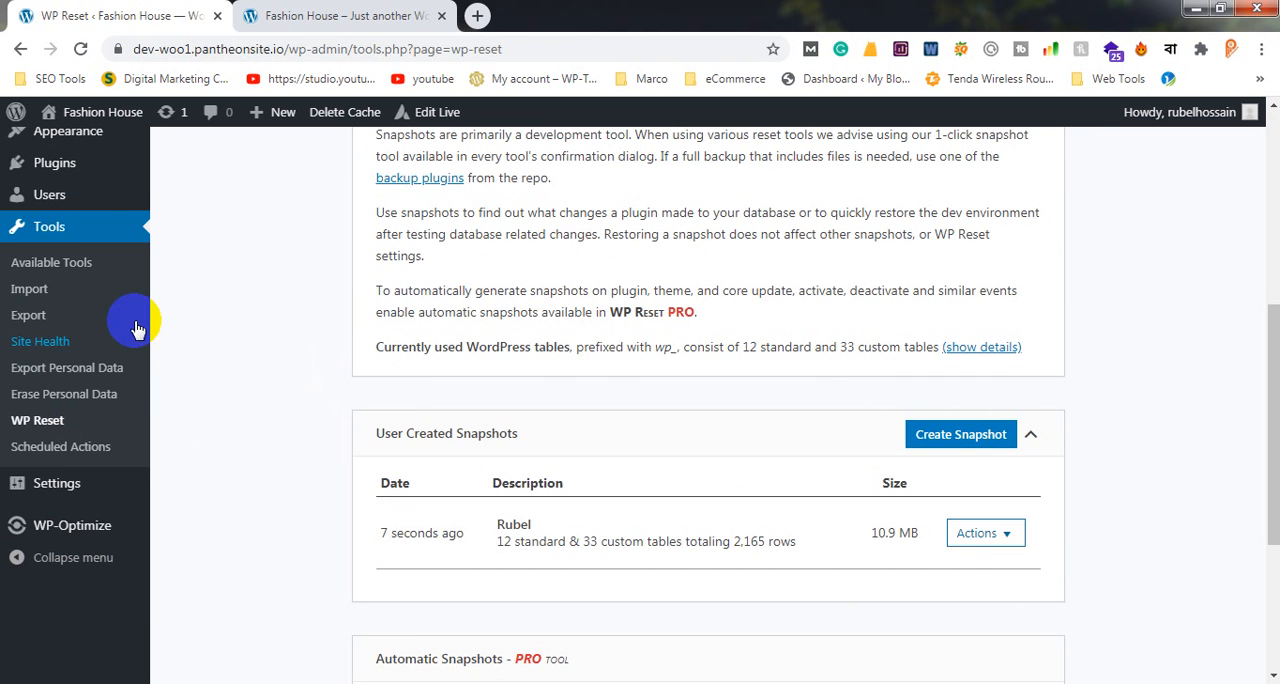
left_click(44, 323)
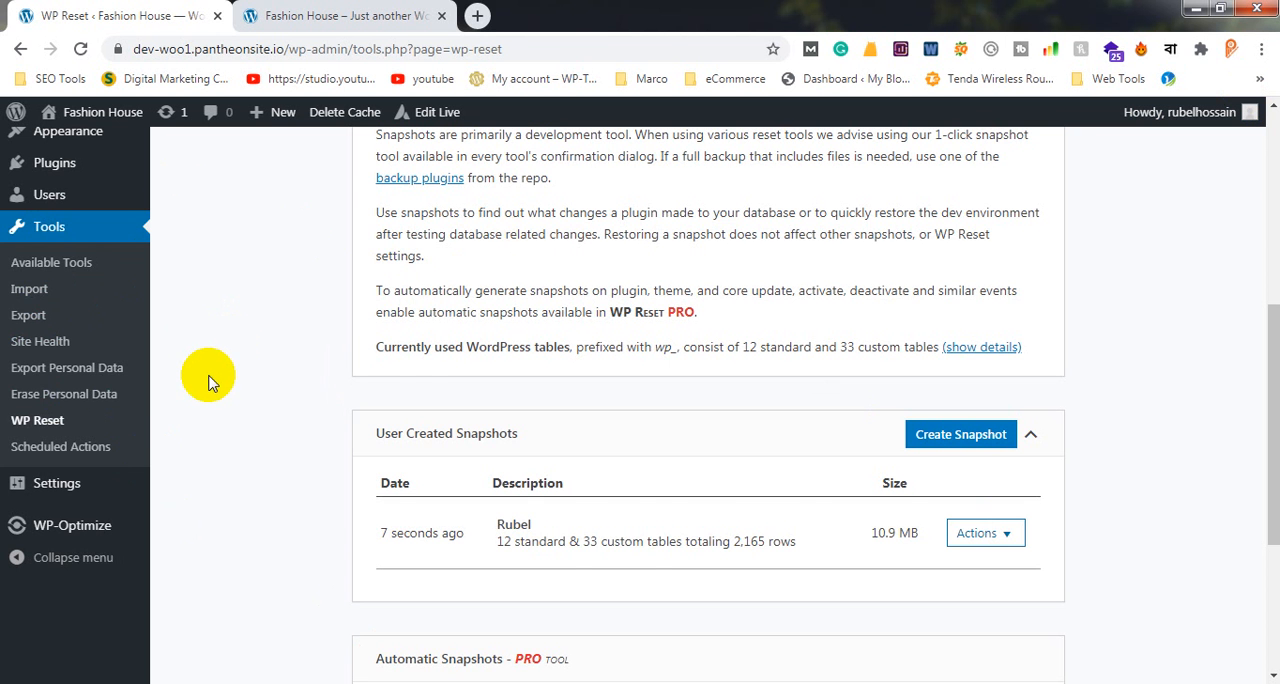
scroll(190, 360, "up", 3)
scroll(165, 350, "down", 2)
scroll(160, 352, "up", 4)
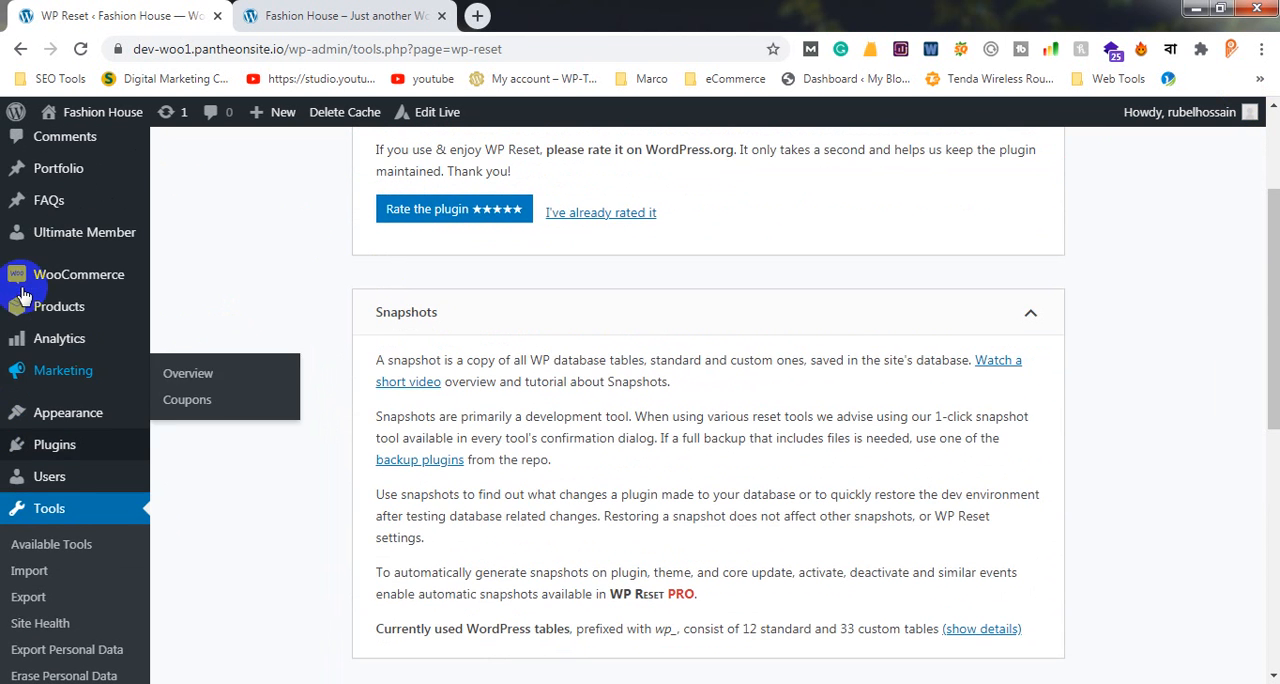
Open the WordPress Dashboard and review its widgets and the complete admin menu
left_click(92, 163)
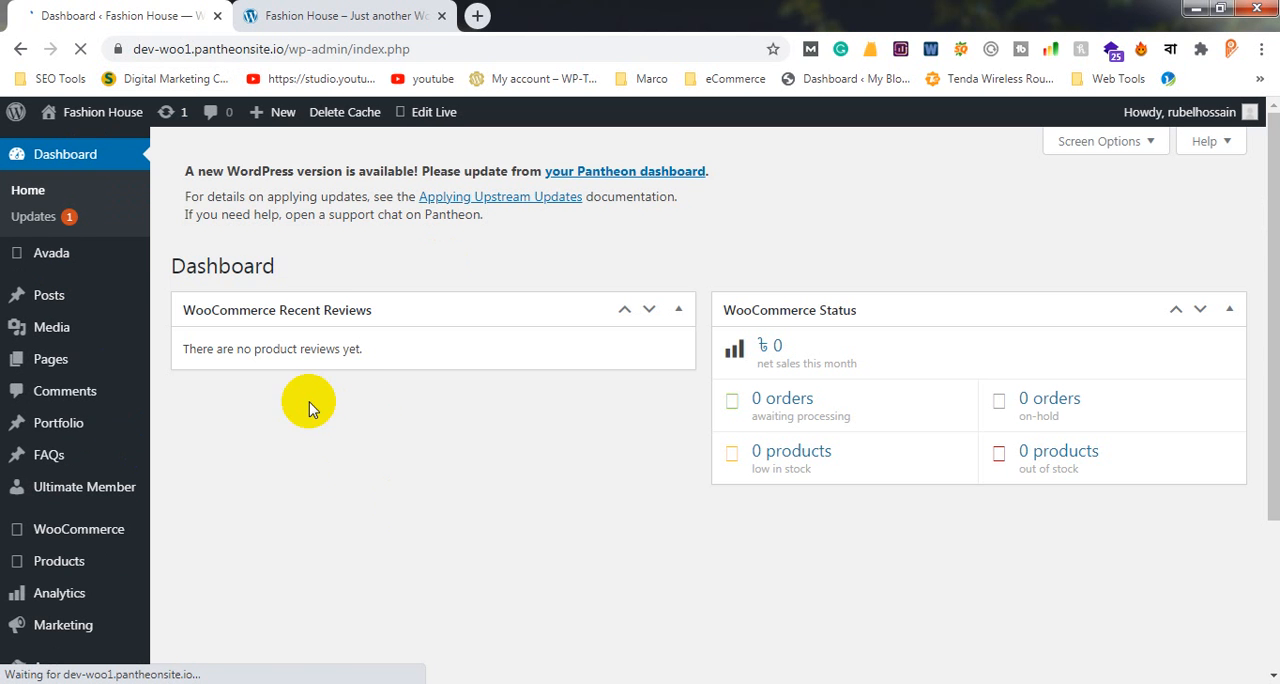
scroll(54, 538, "down", 2)
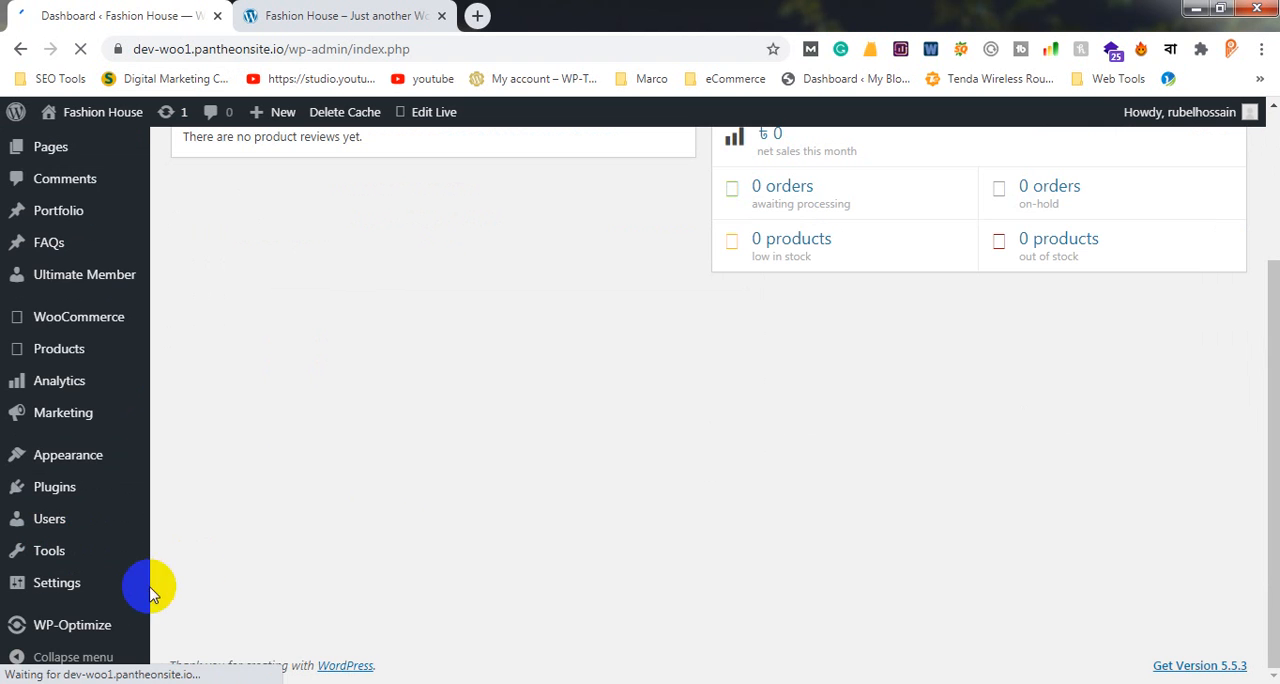
scroll(0, 362, "up", 2)
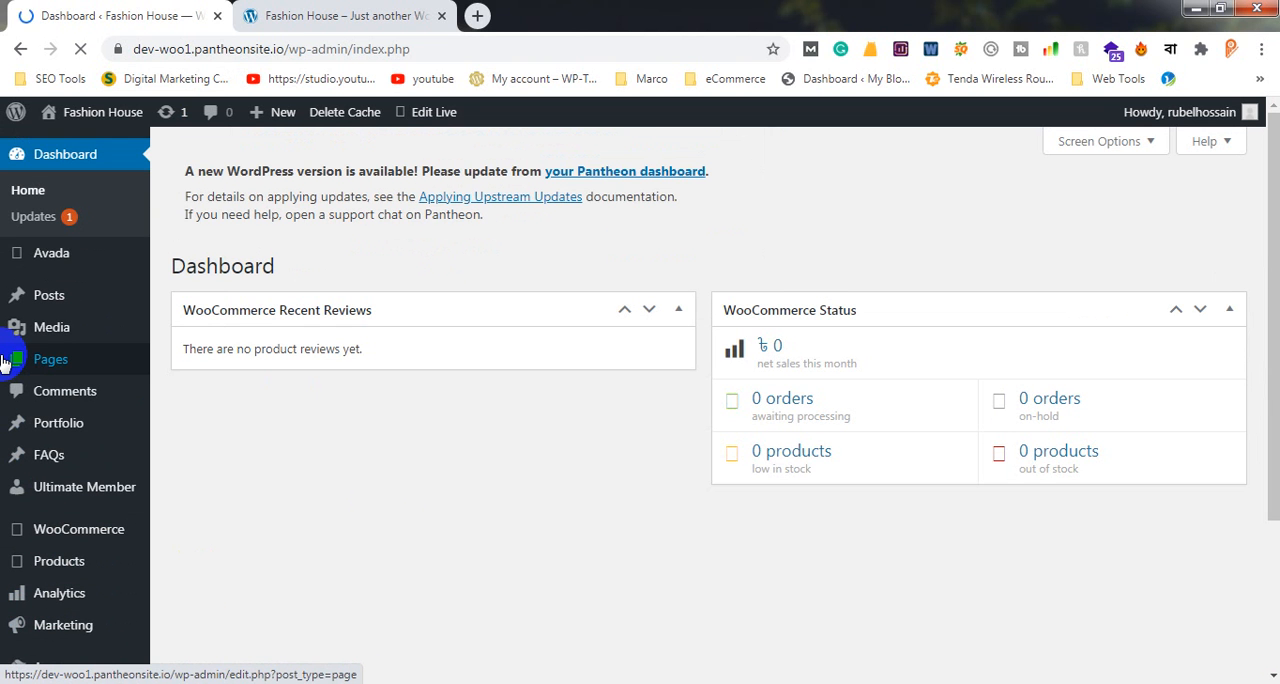
scroll(3, 362, "down", 2)
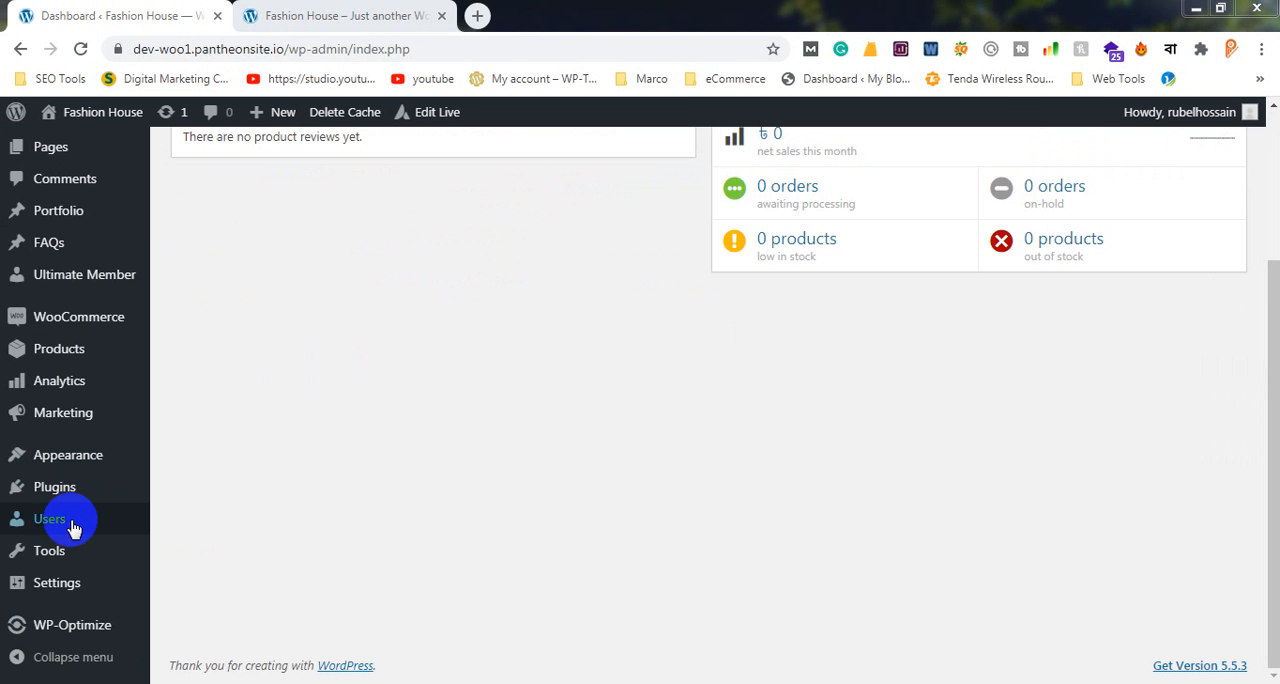
Return to the WP Reset tool and open its Reset section
mouse_move(60, 555)
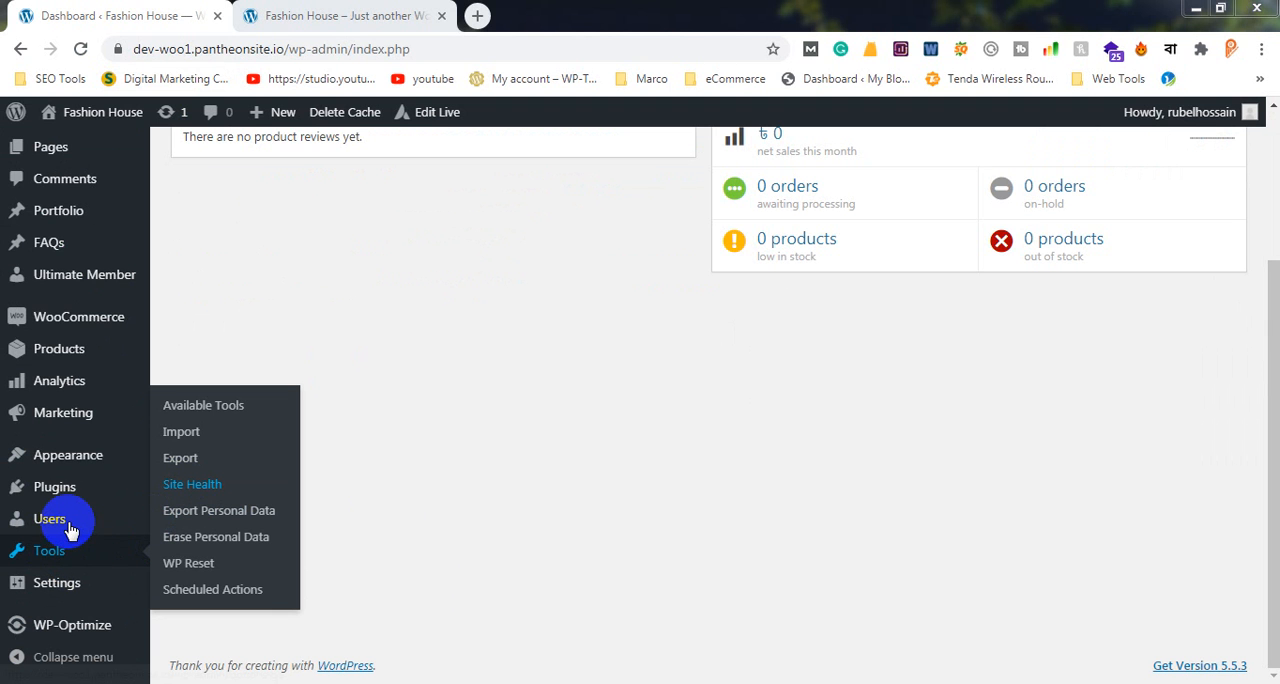
left_click(200, 565)
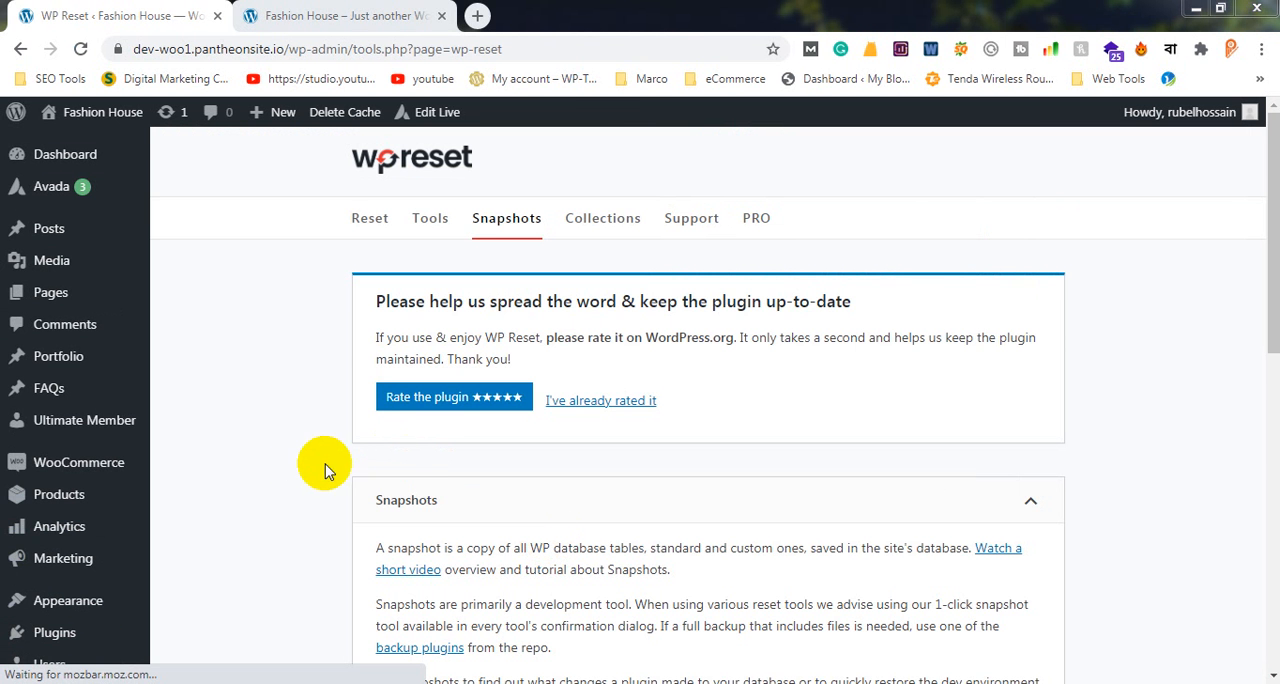
scroll(447, 224, "down", 3)
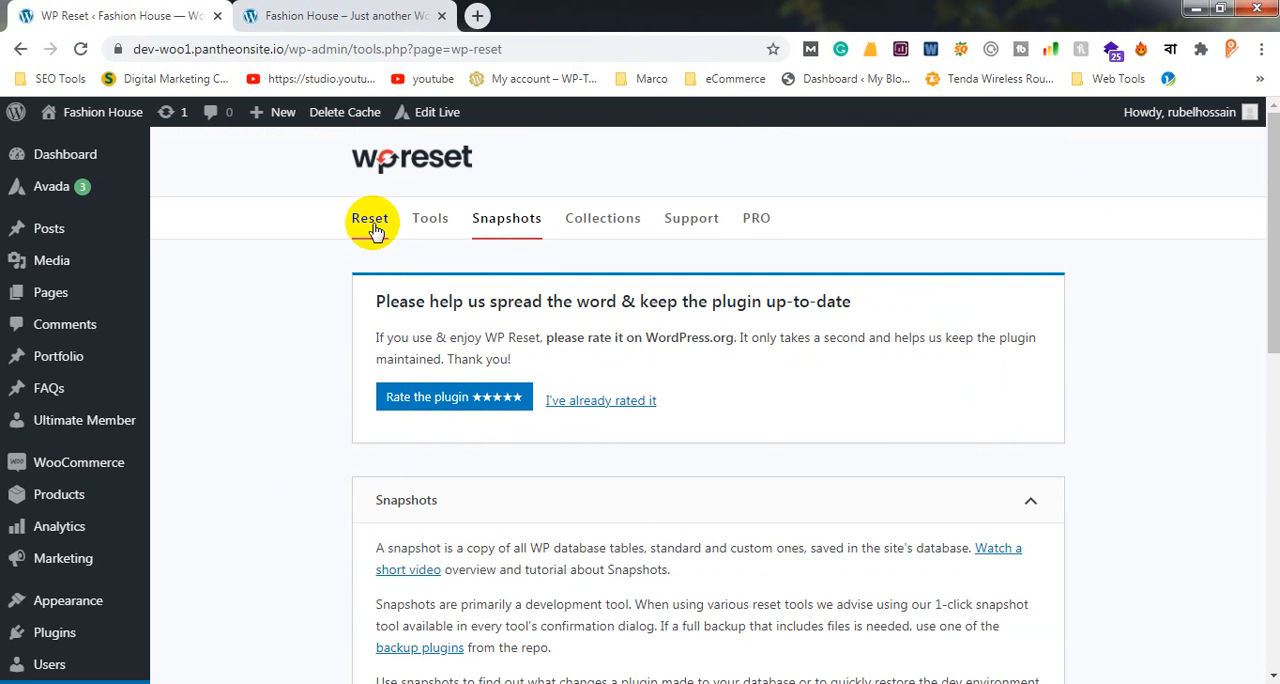
left_click(368, 220)
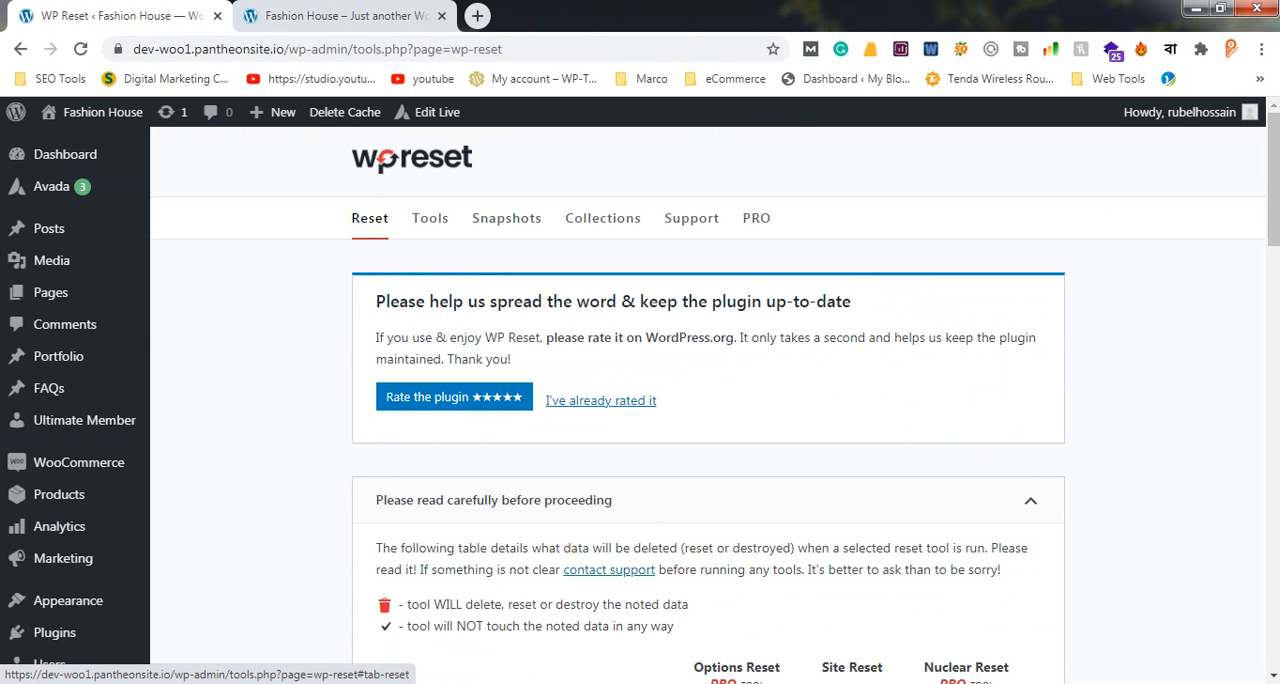
Examine the table of data each reset tool deletes, the reset notes and the Site Reset options
scroll(1240, 200, "down", 10)
scroll(1143, 308, "down", 8)
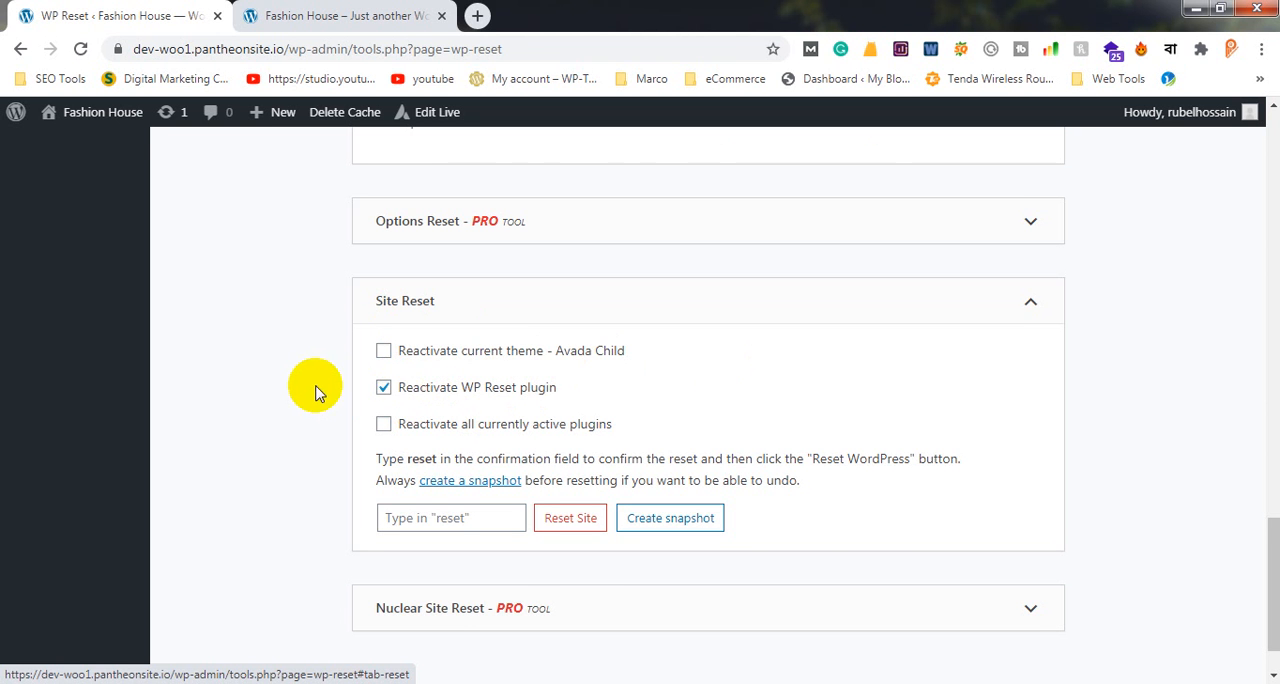
scroll(315, 385, "up", 1)
scroll(315, 380, "down", 2)
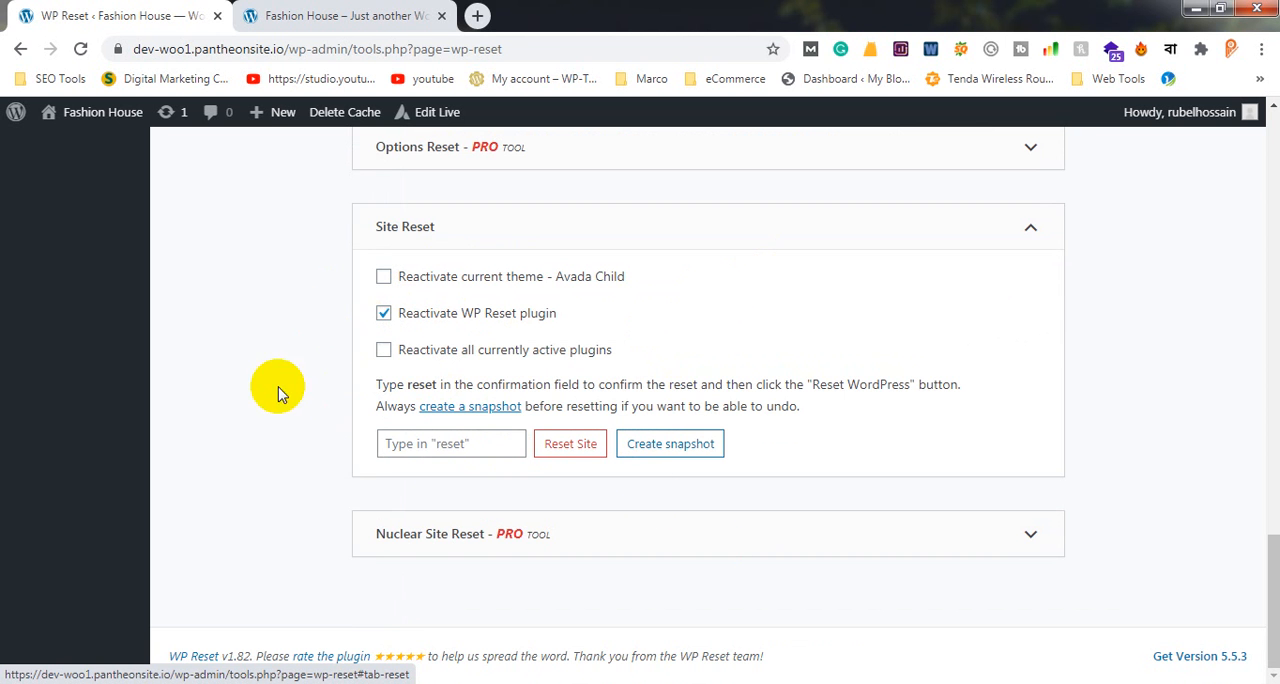
scroll(395, 385, "up", 5)
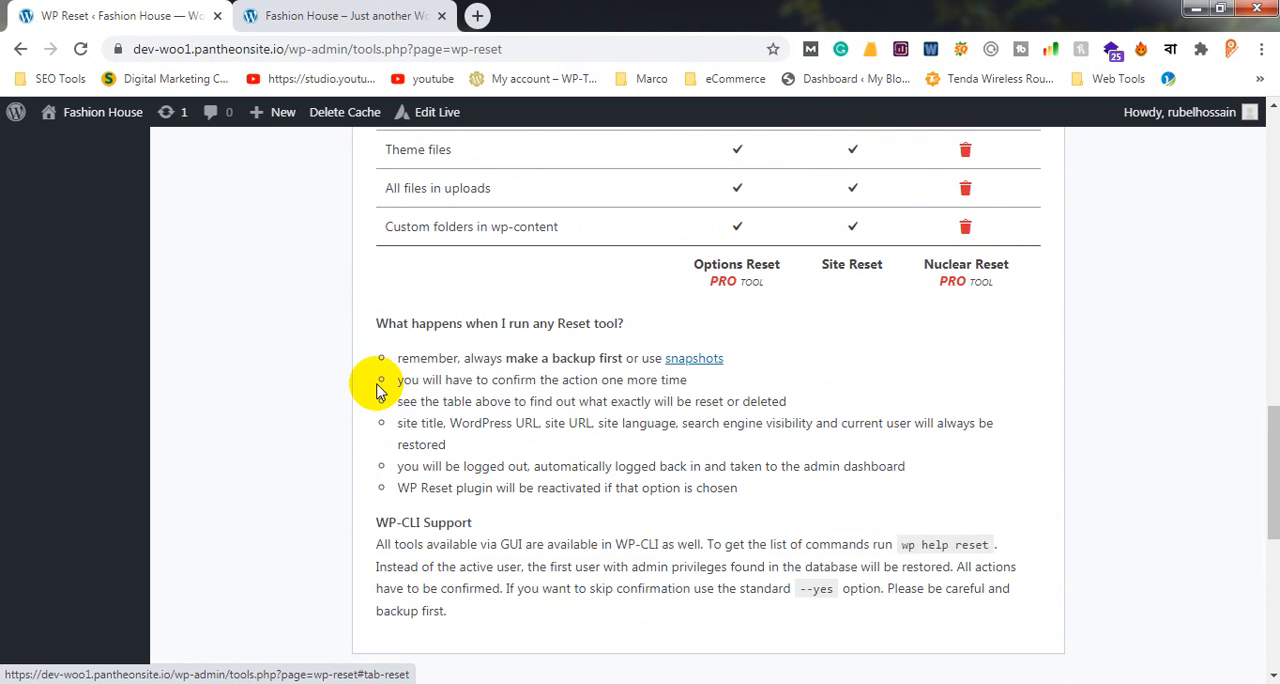
scroll(376, 390, "up", 3)
scroll(370, 390, "down", 7)
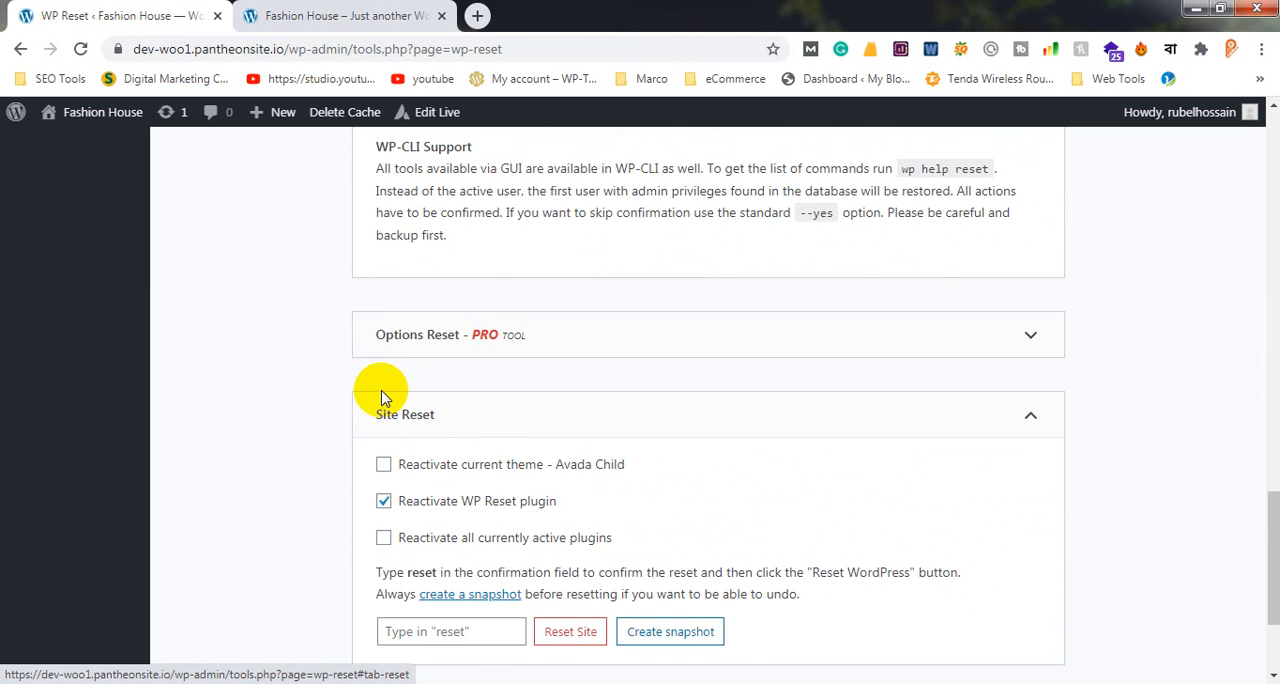
scroll(386, 395, "down", 2)
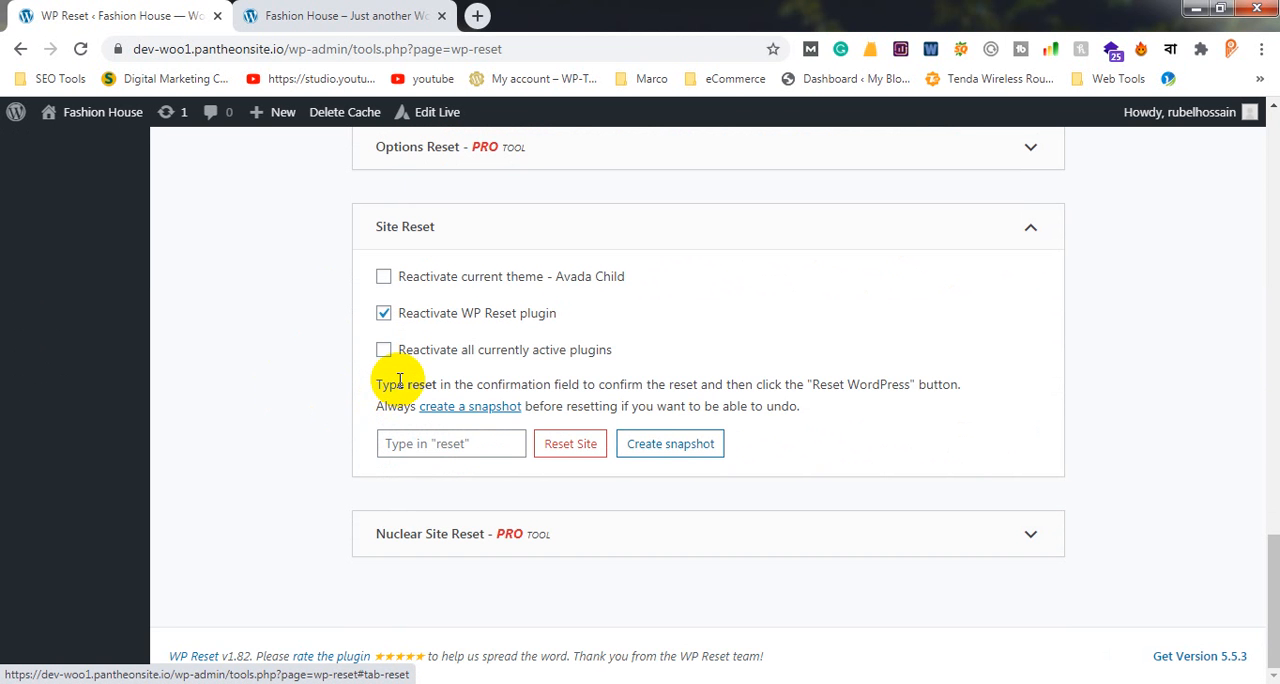
scroll(392, 378, "up", 3)
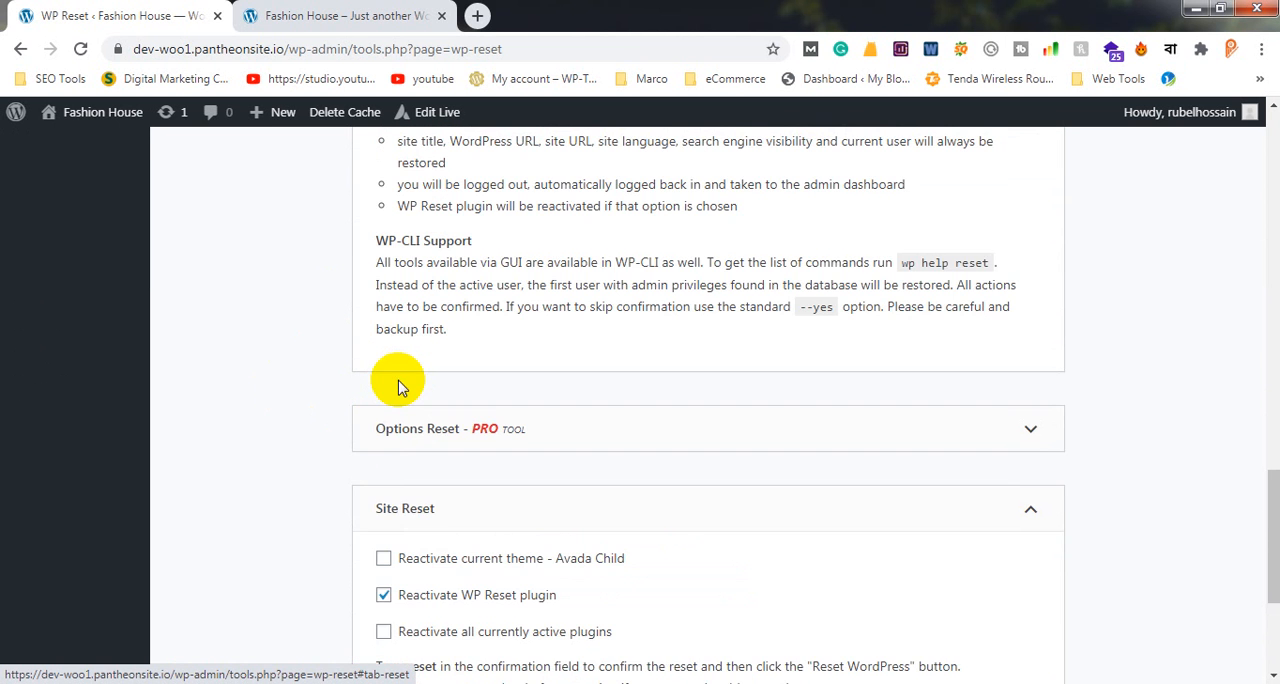
scroll(400, 378, "down", 3)
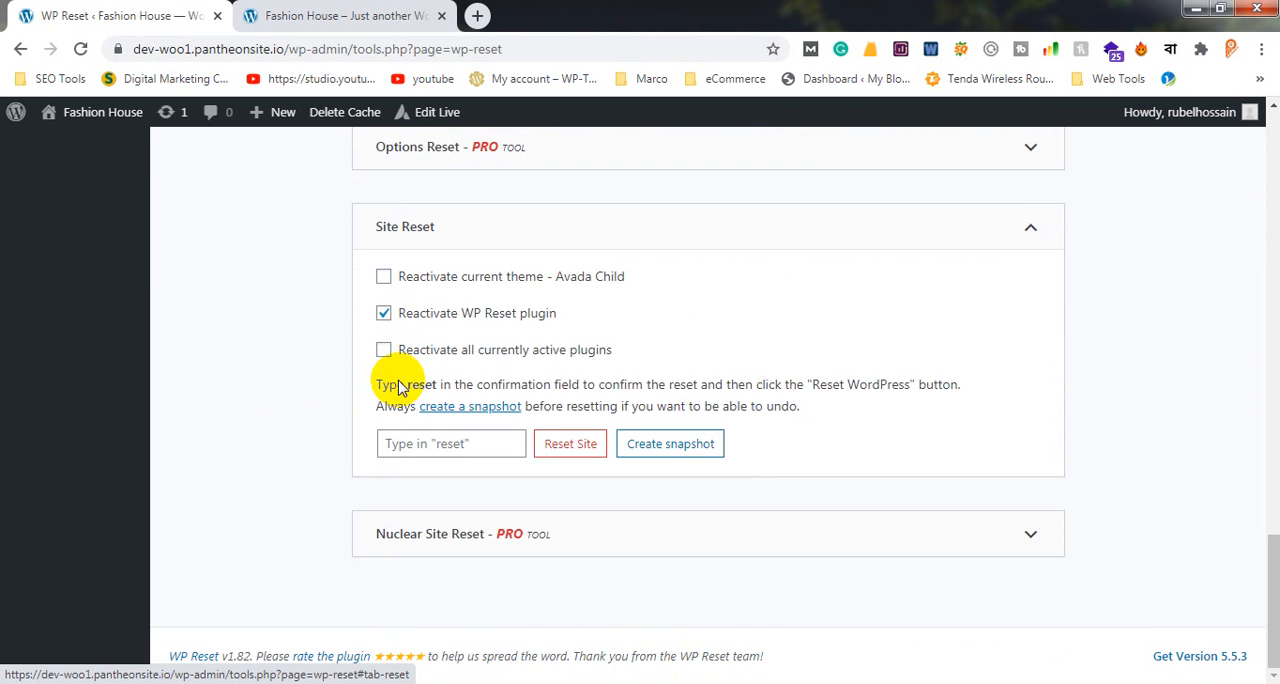
Set Site Reset to reactivate the current Avada Child theme and all currently active plugins
left_click(384, 284)
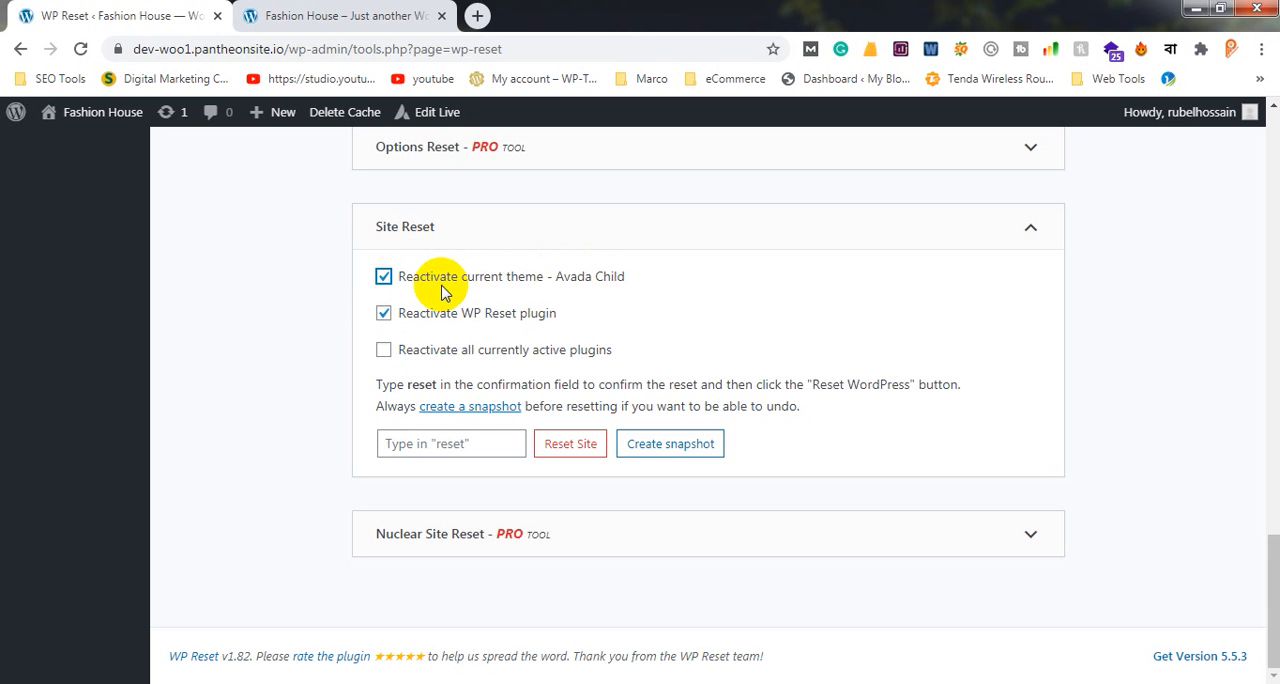
mouse_move(98, 113)
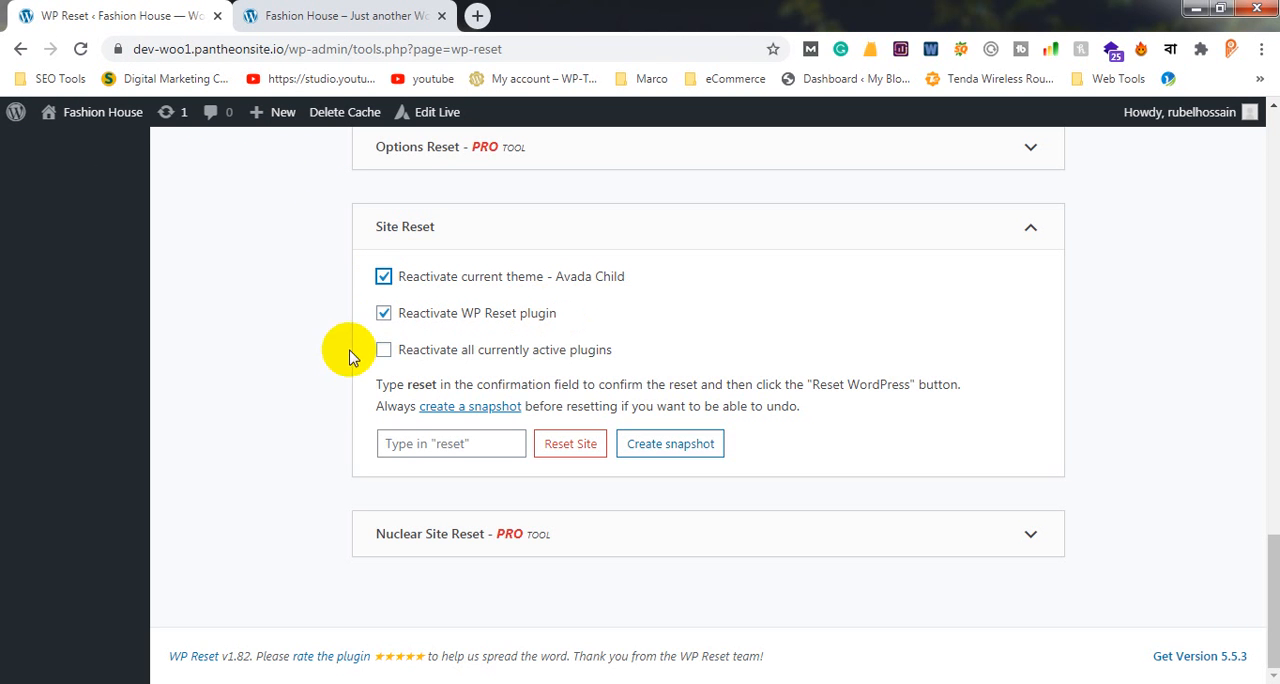
left_click(383, 349)
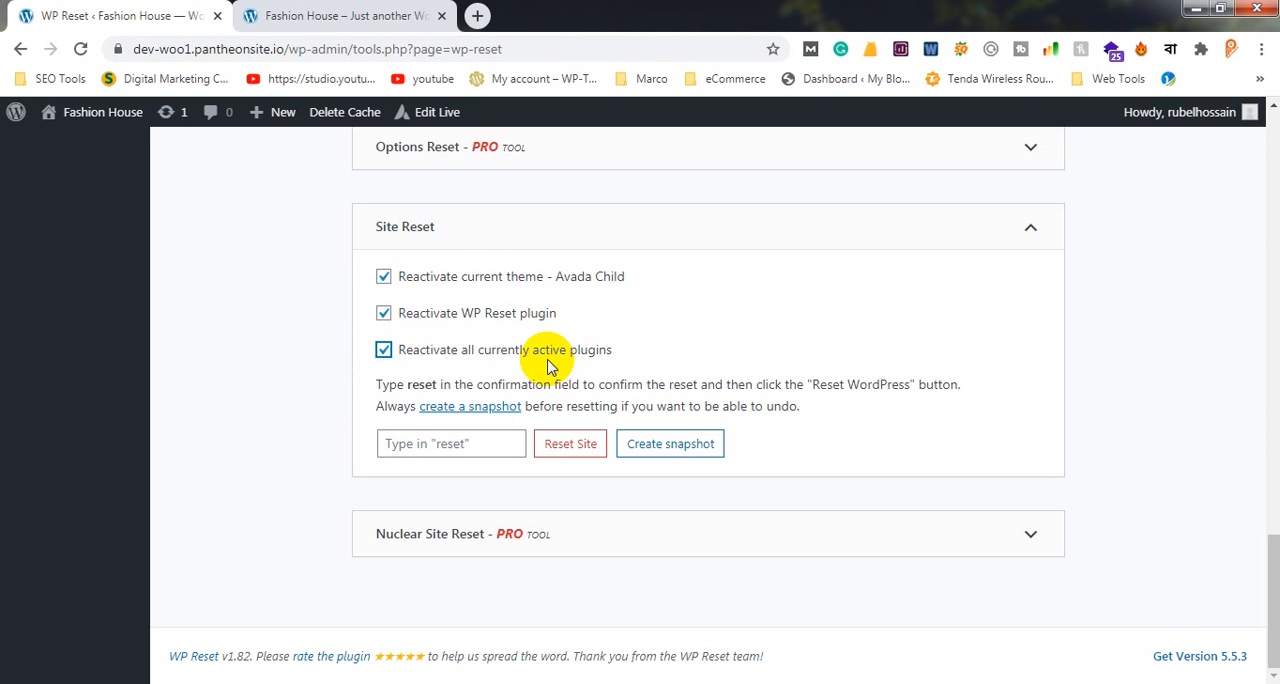
scroll(266, 343, "up", 4)
scroll(270, 350, "down", 4)
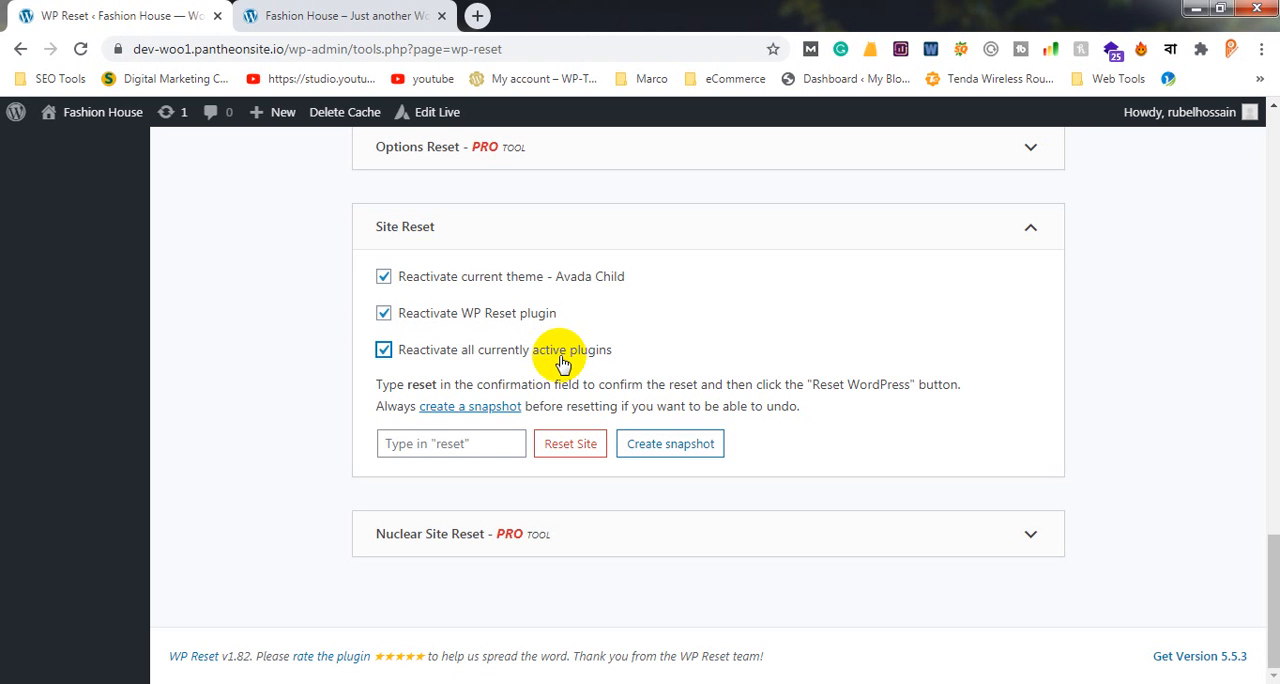
Try to run the Site Reset with "Reset" as the confirmation text
left_click(478, 443)
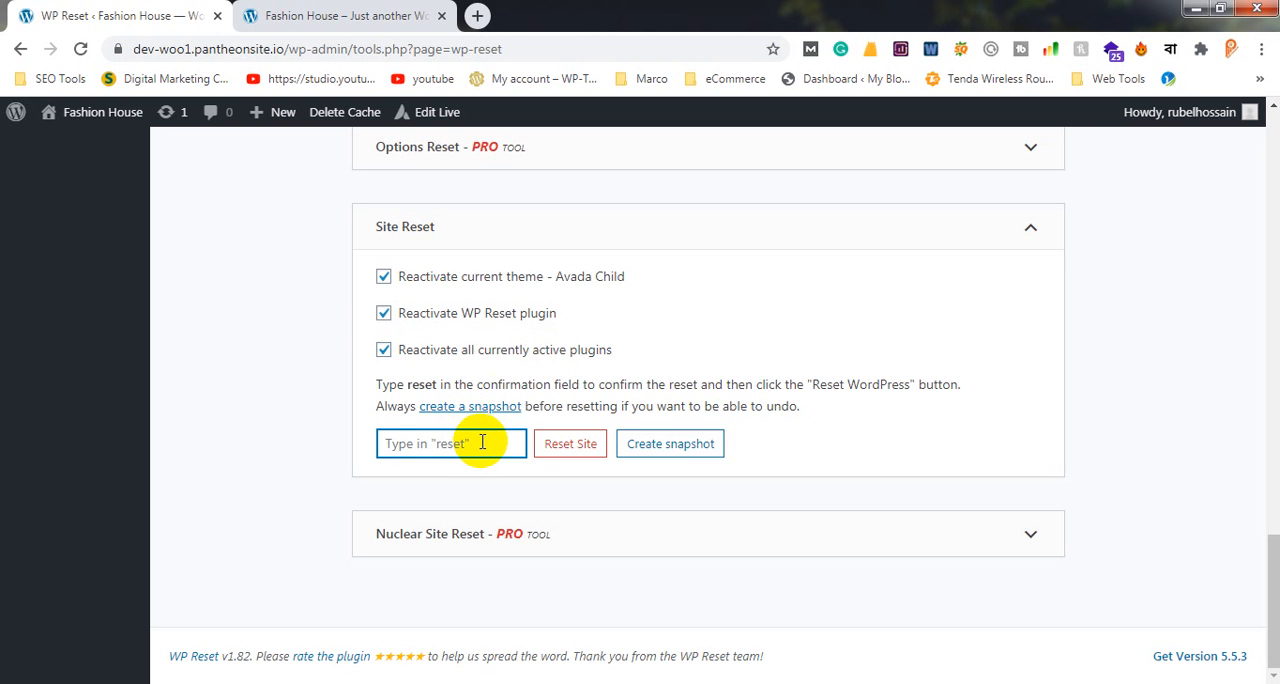
type("Reset")
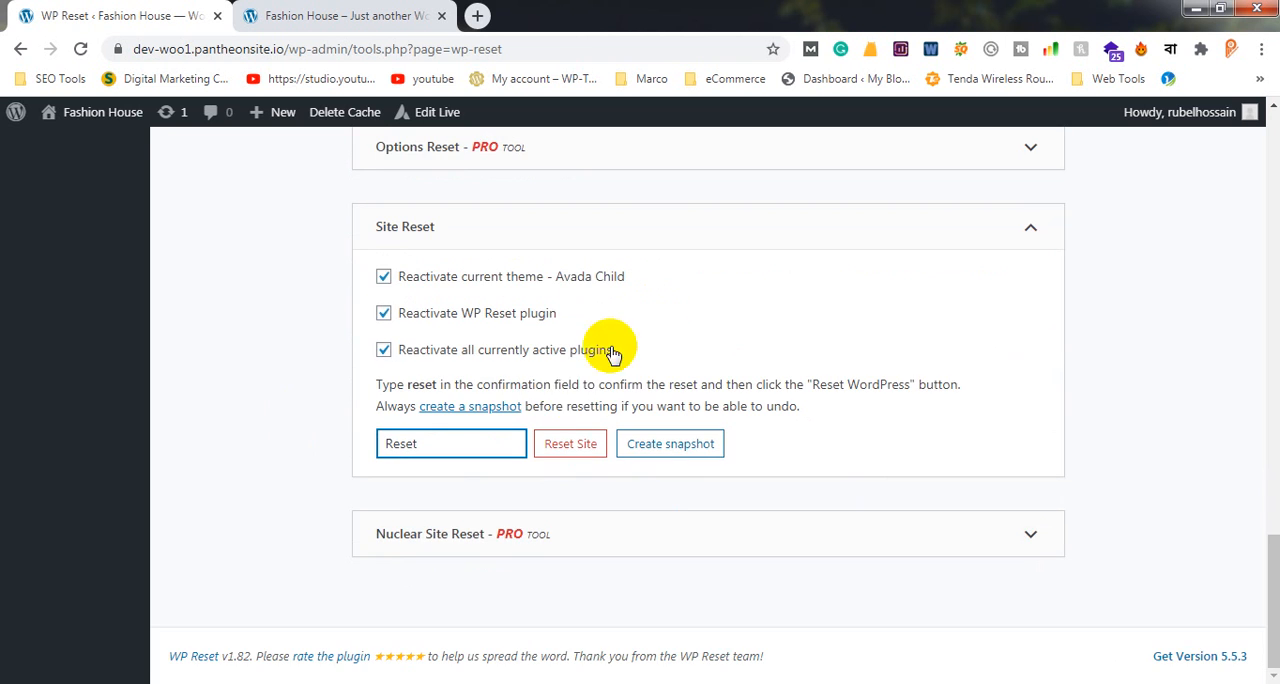
left_click(573, 445)
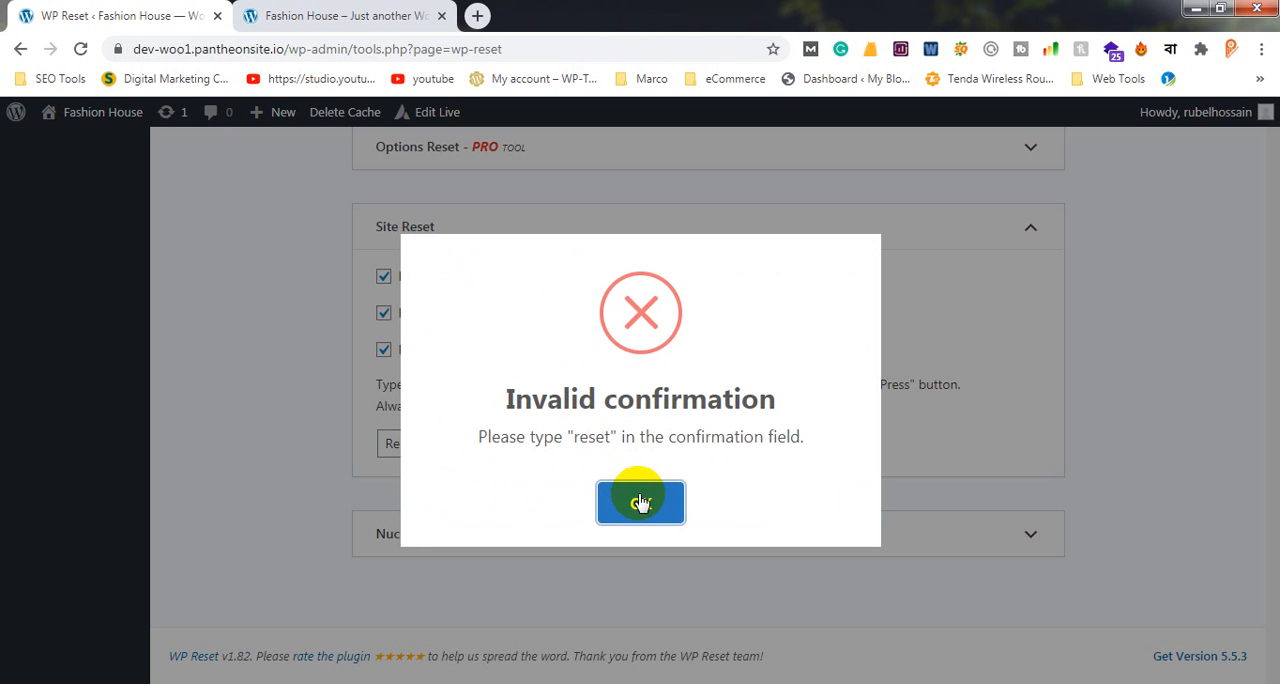
left_click(1096, 365)
Set the Site Reset confirmation text to lowercase "reset" and run the WordPress reset
left_click(393, 440)
left_click_drag(393, 440, 367, 437)
type("reset")
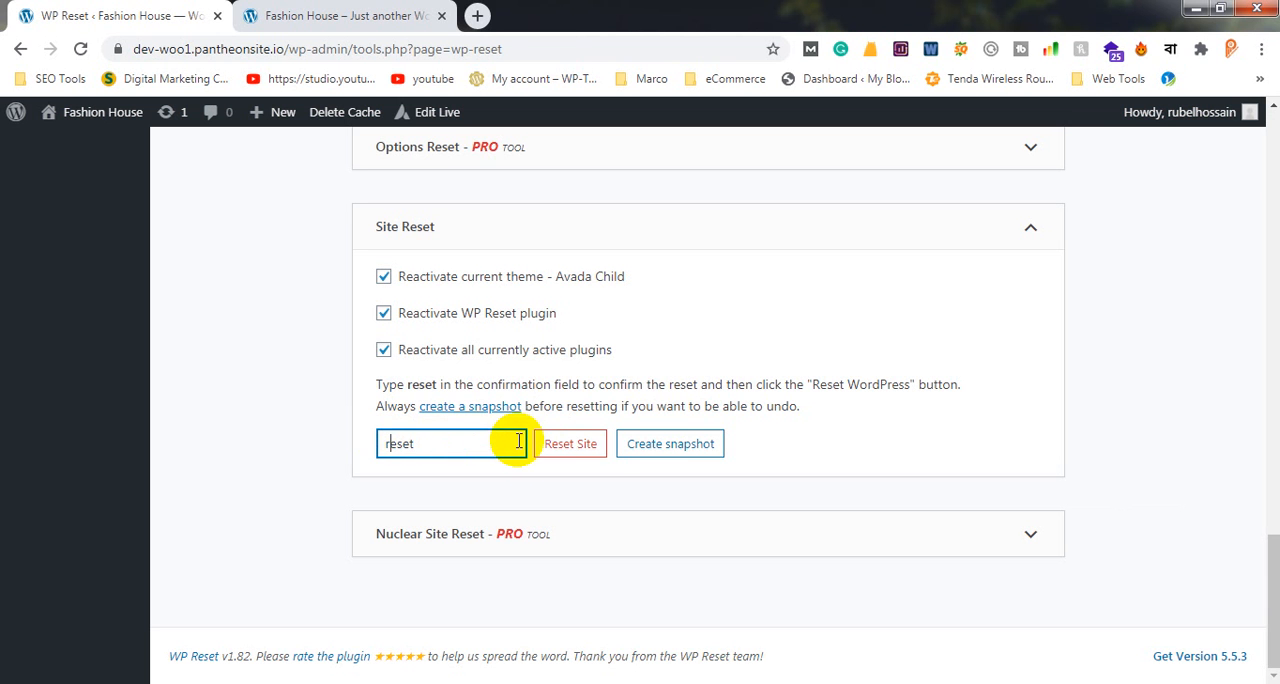
left_click(574, 452)
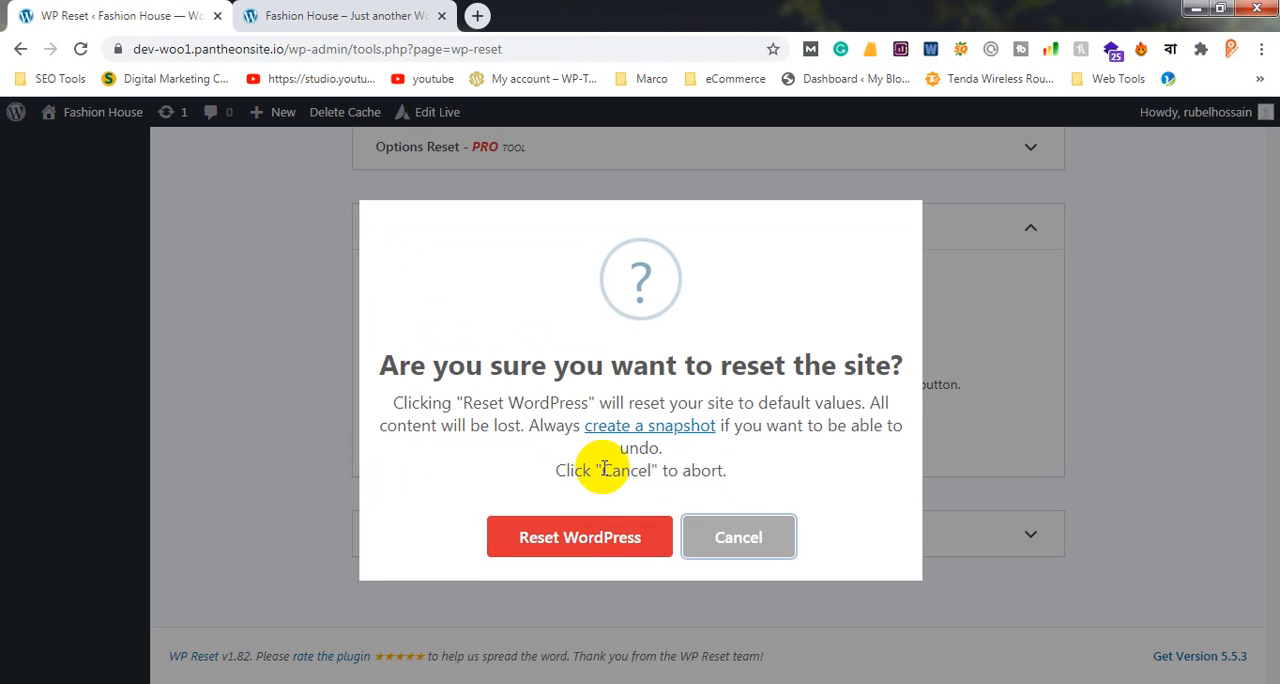
left_click(611, 543)
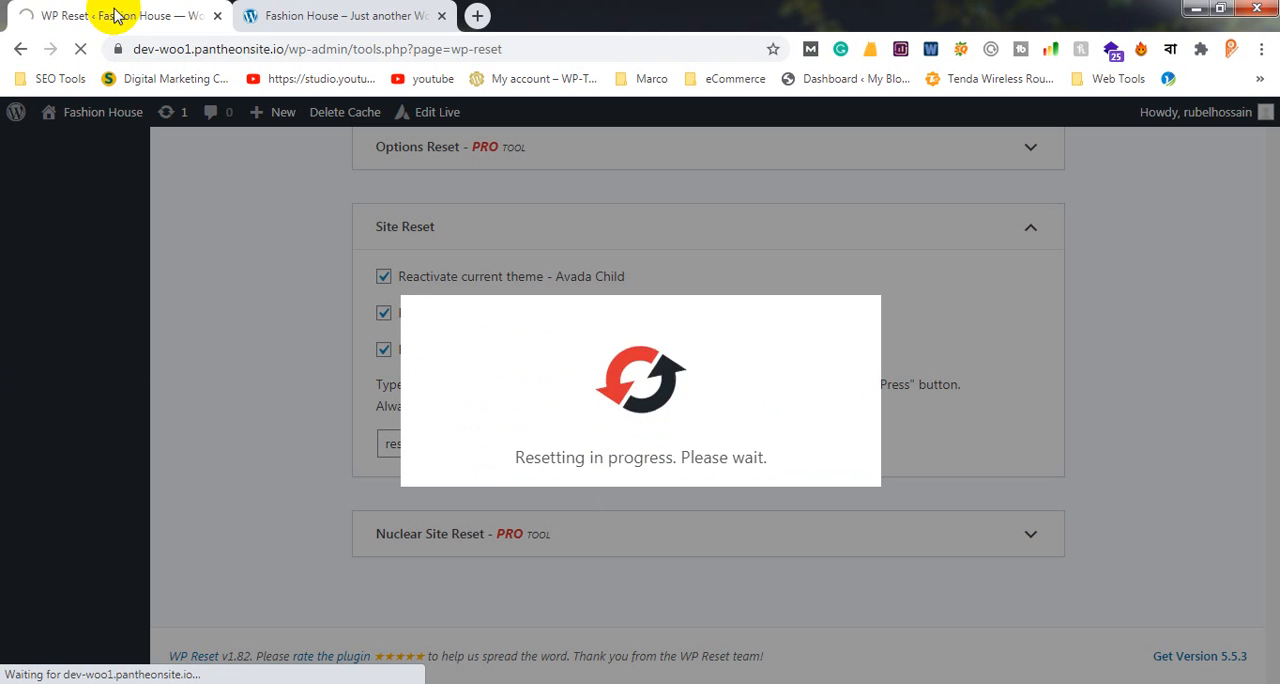
Reload the site's homepage through its logo link and examine the page content left after the reset
left_click(315, 8)
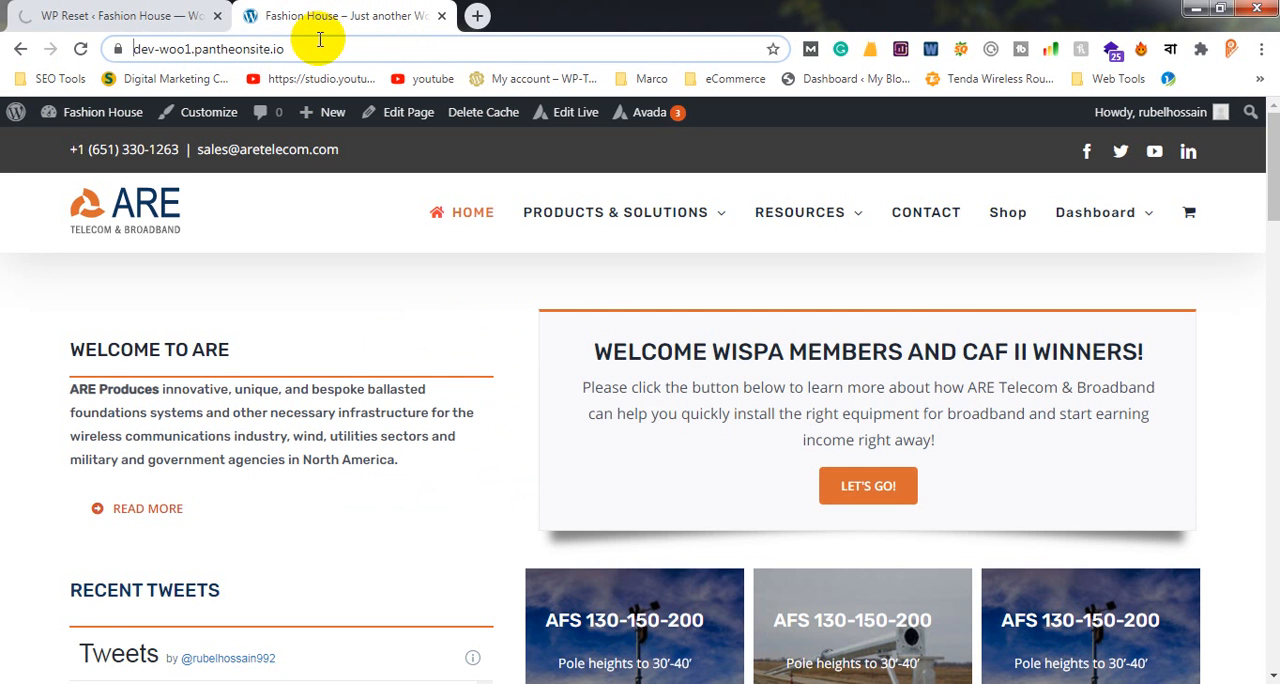
left_click(172, 10)
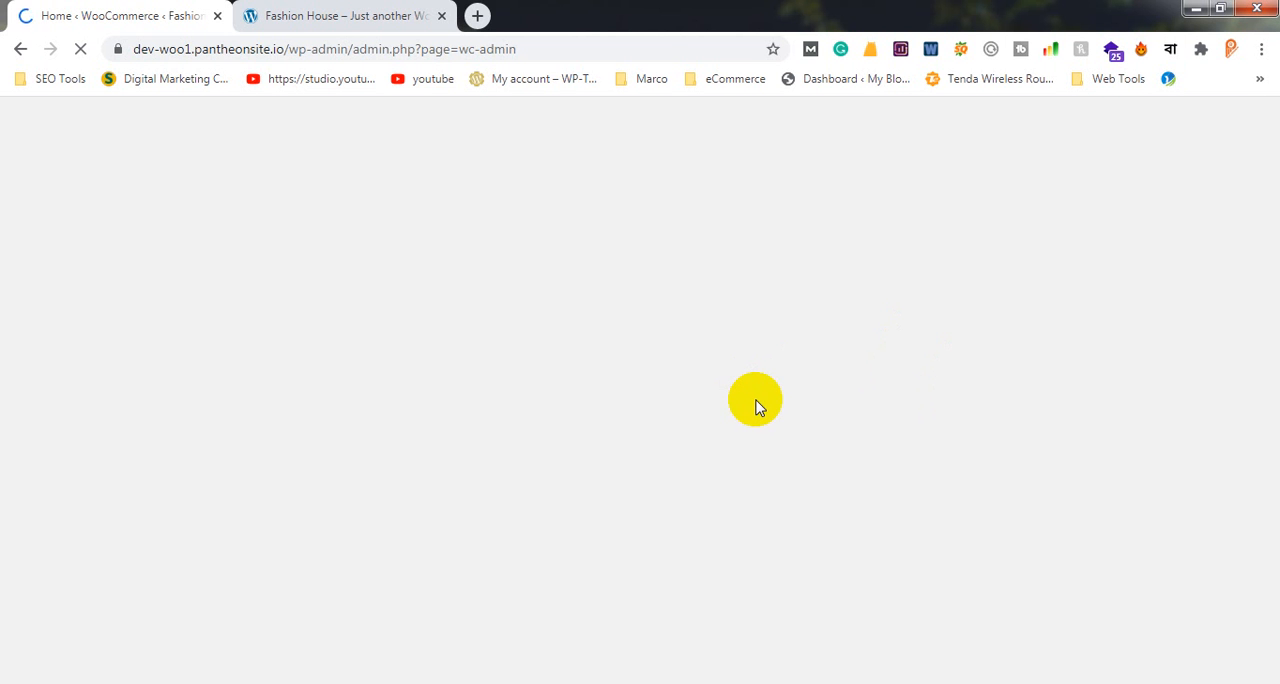
left_click(352, 16)
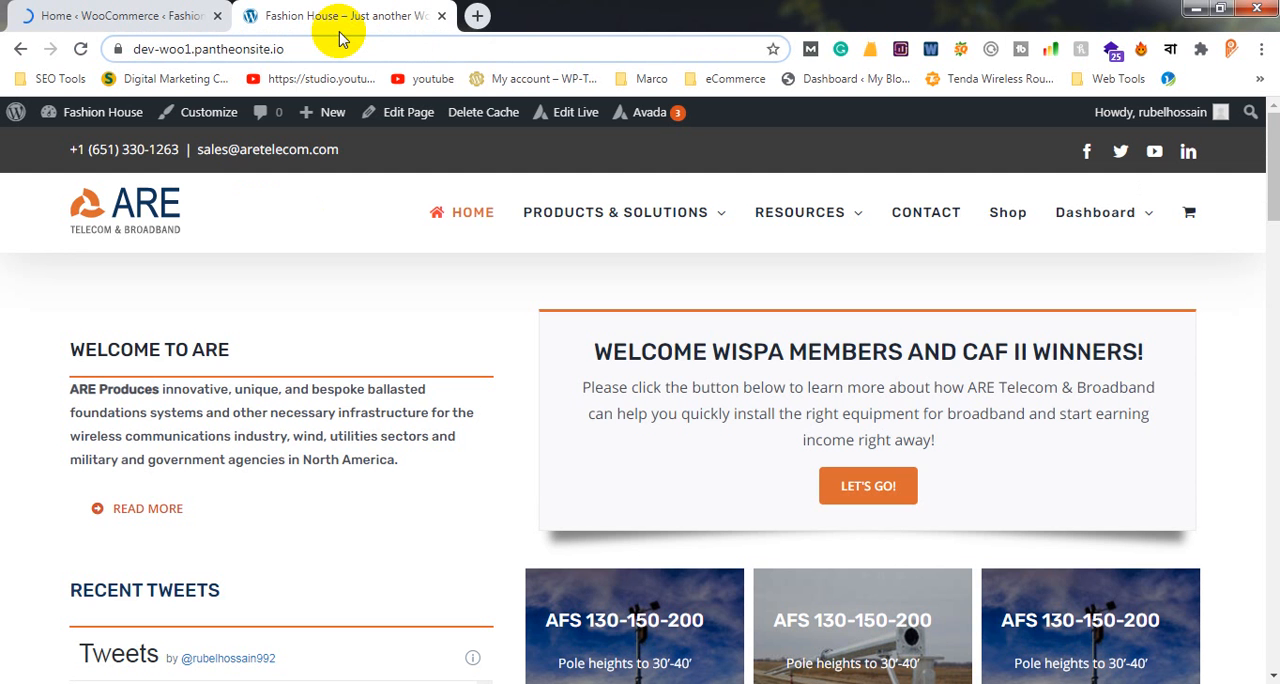
left_click(148, 195)
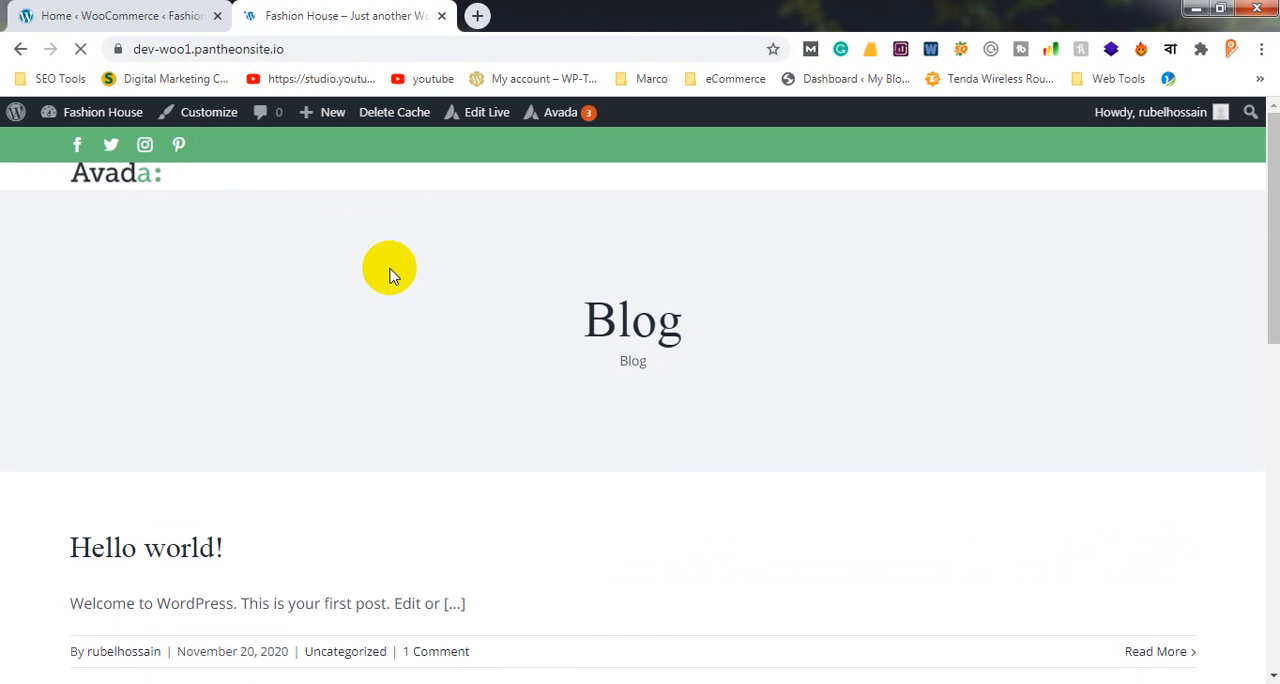
scroll(394, 288, "down", 10)
scroll(394, 288, "up", 10)
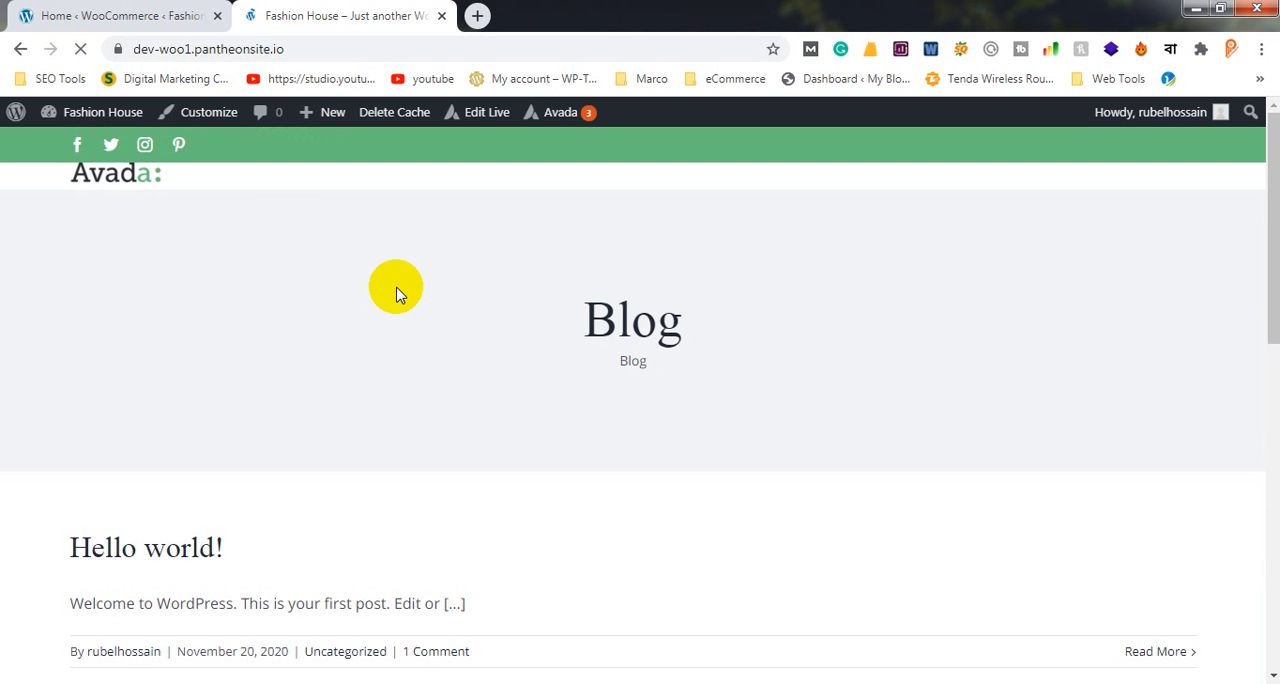
scroll(394, 290, "down", 4)
scroll(394, 290, "up", 4)
scroll(390, 290, "down", 10)
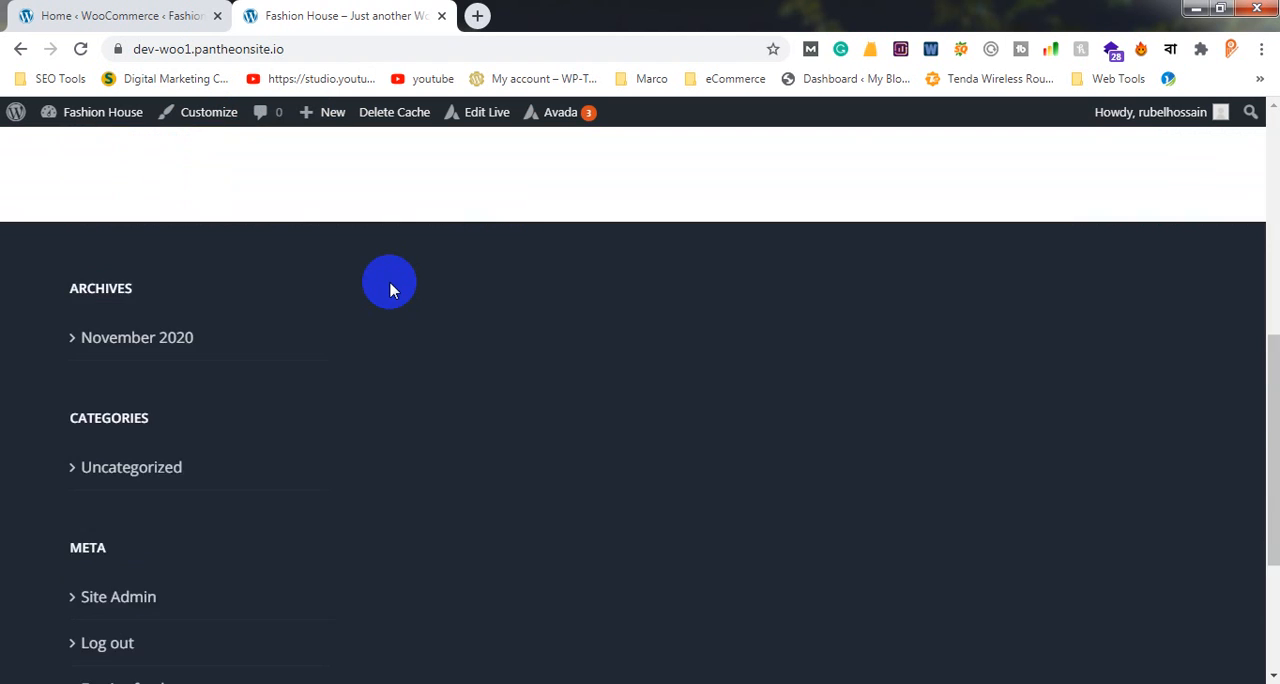
scroll(390, 290, "up", 10)
scroll(386, 280, "down", 1)
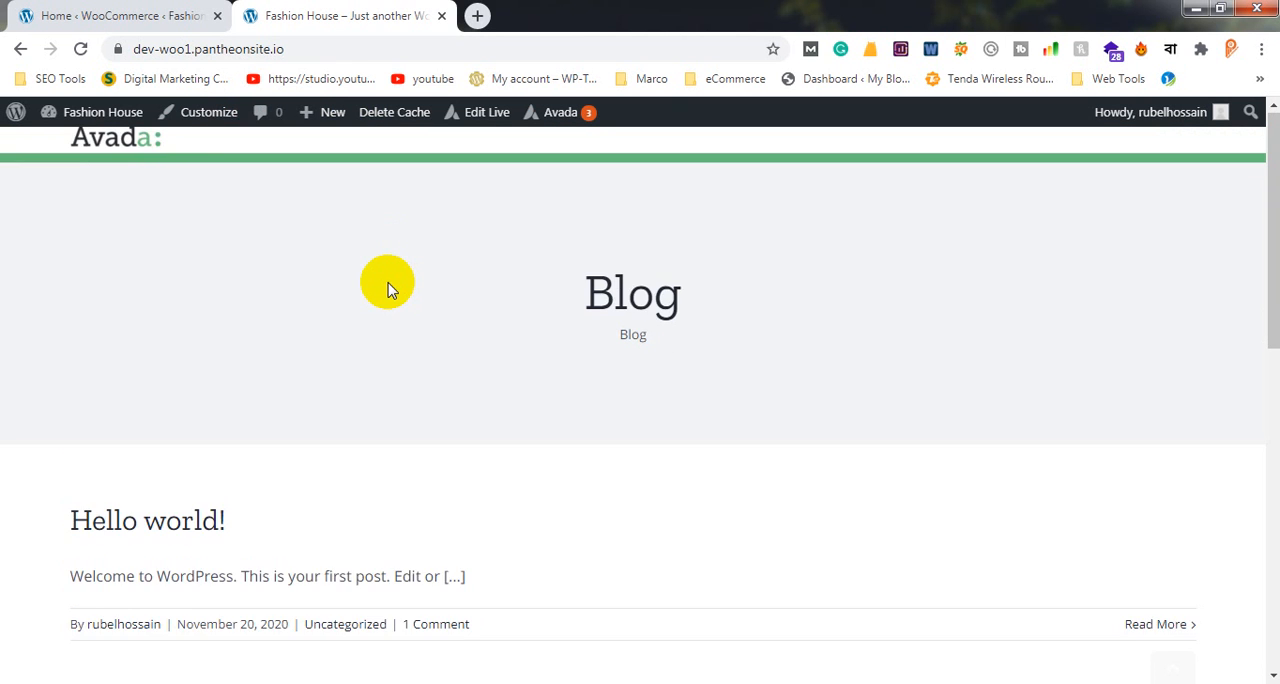
scroll(400, 270, "up", 1)
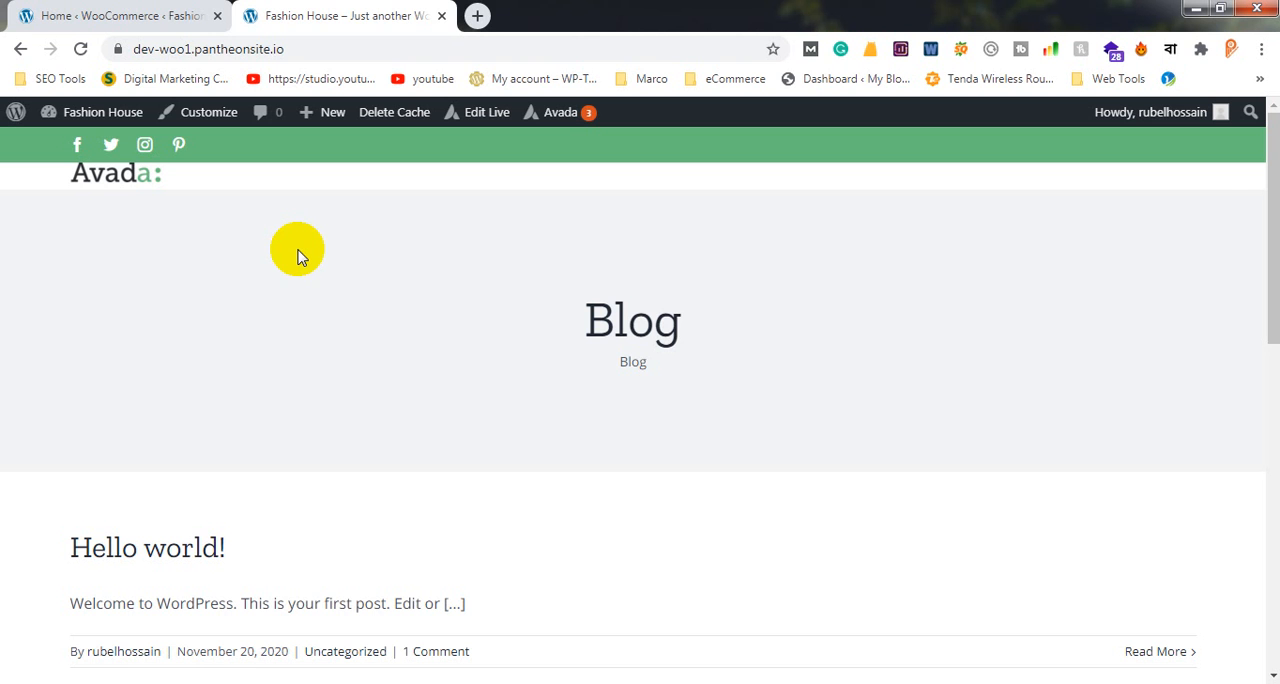
Leave the WooCommerce setup wizard and load the site's wp-admin dashboard
left_click(128, 15)
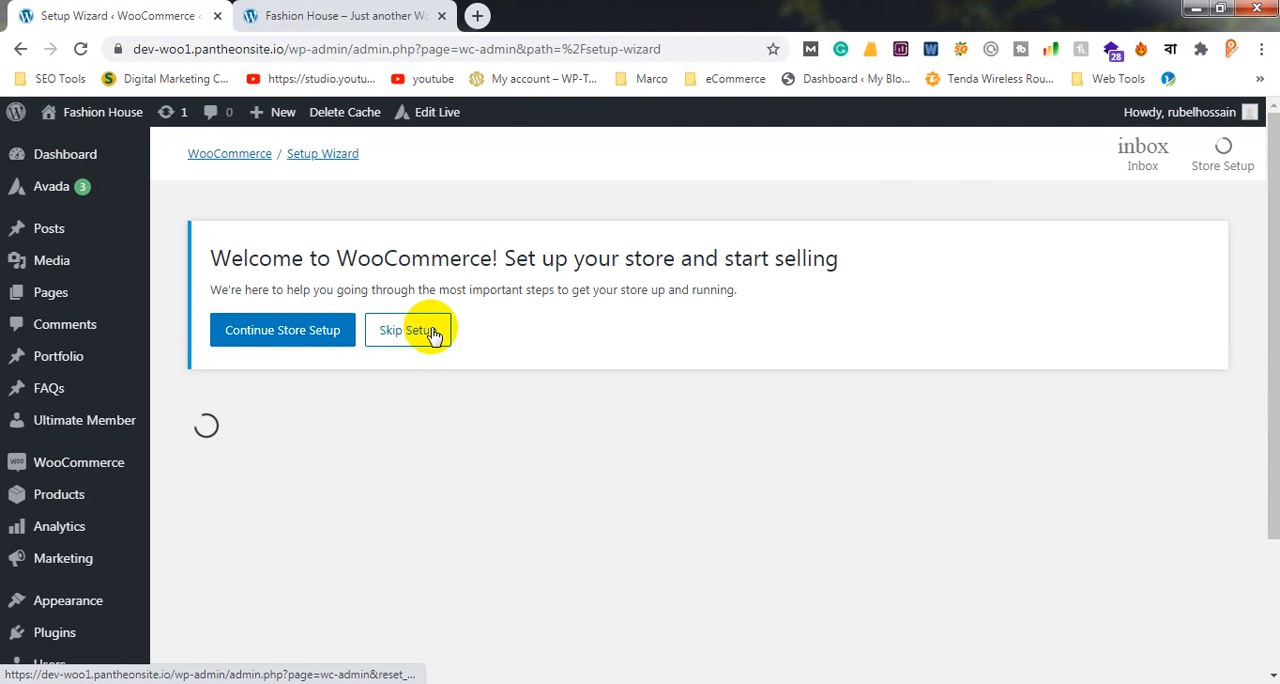
left_click(430, 332)
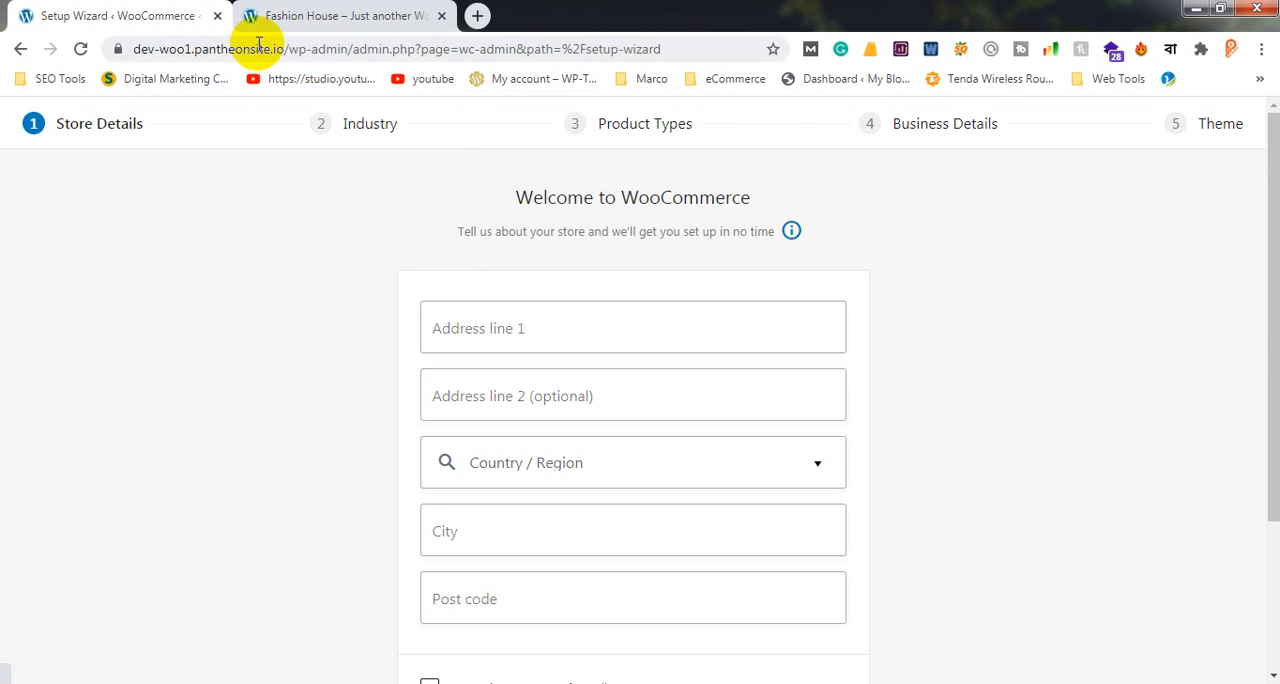
left_click_drag(354, 48, 800, 52)
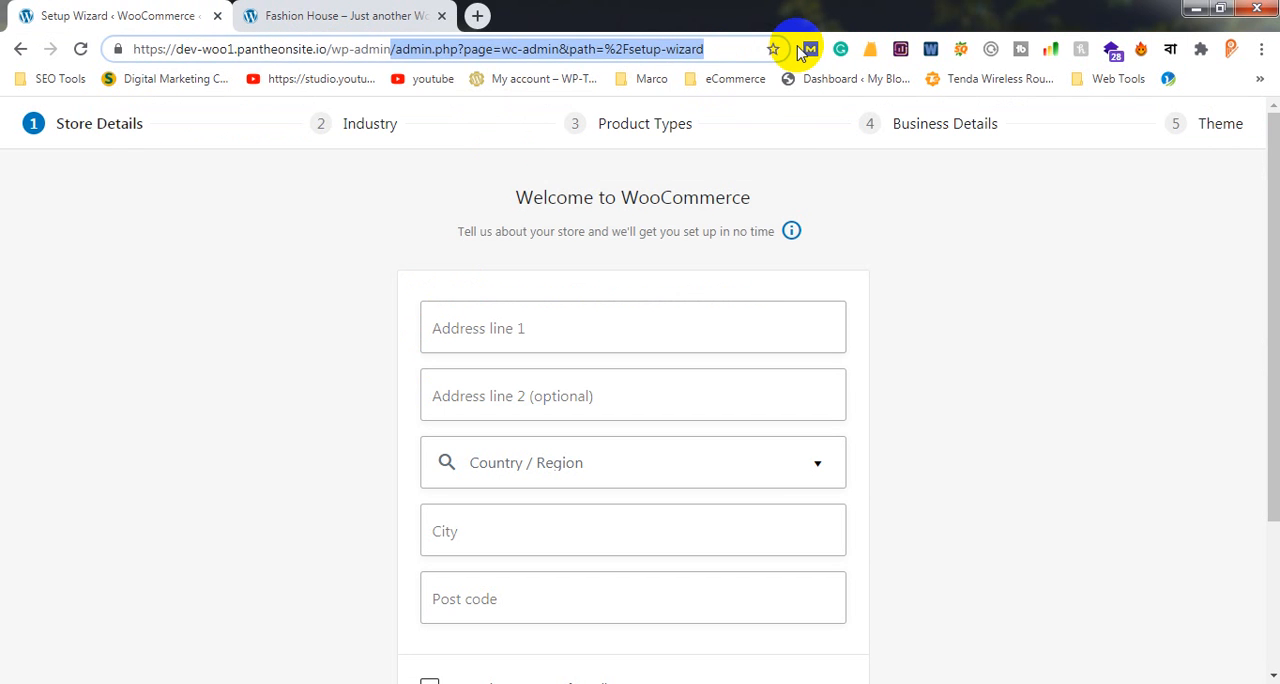
key("BackSpace")
key("Return")
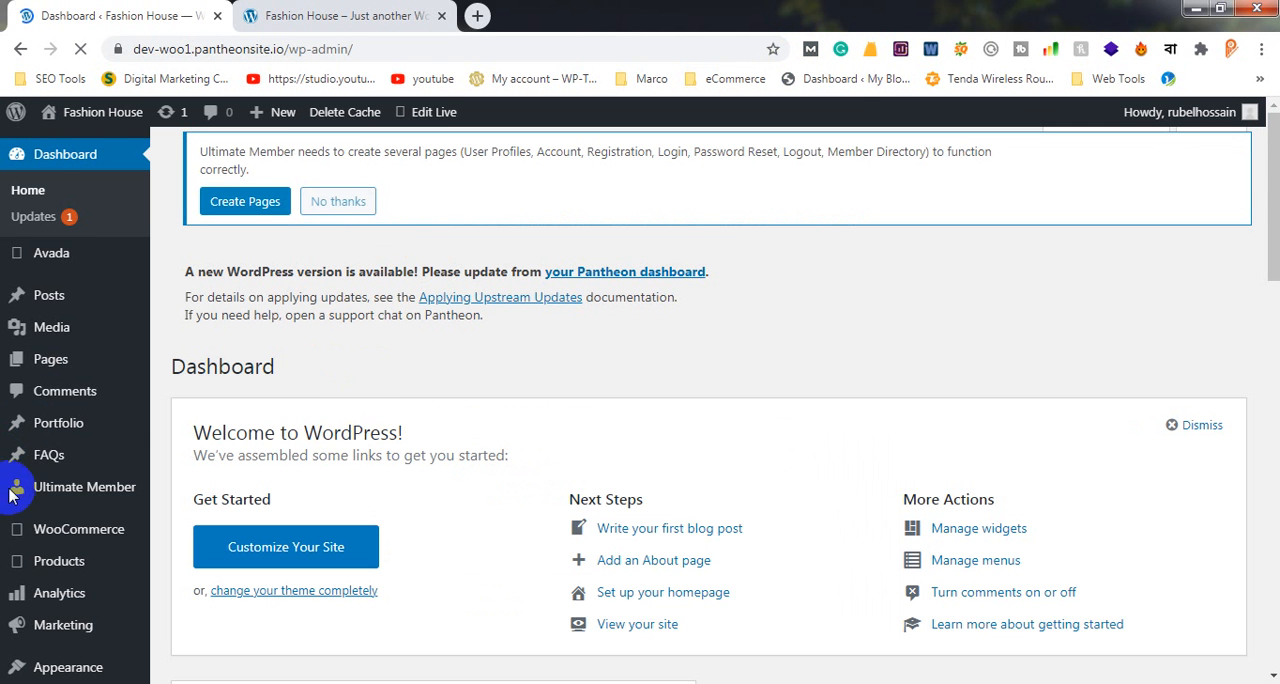
Open the WP Reset tool, dismiss the WP 301 Redirects offer and show the snapshots section
scroll(180, 520, "down", 3)
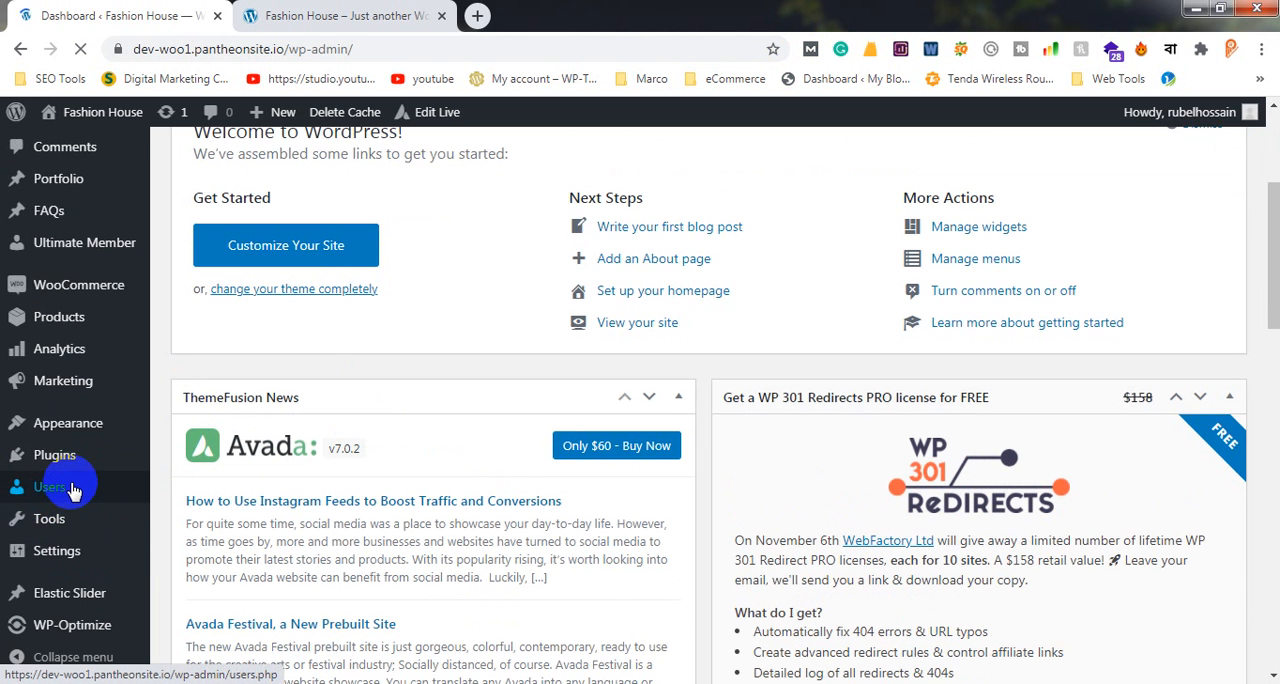
left_click(72, 490)
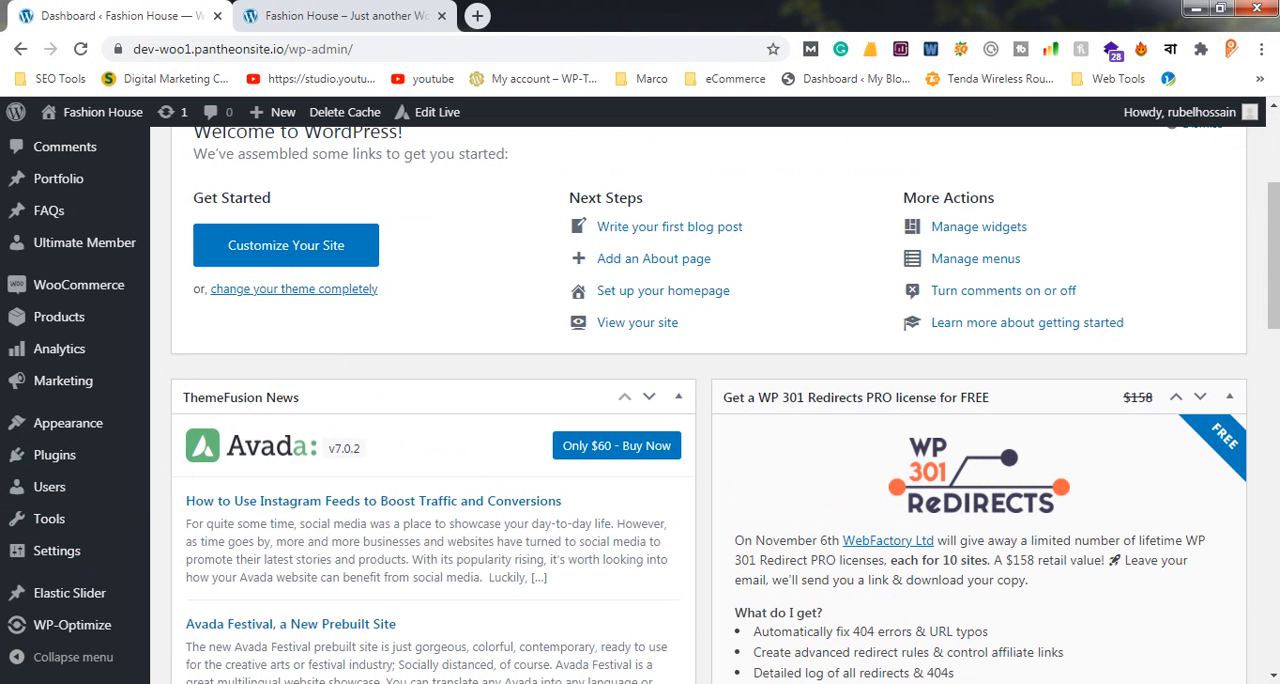
mouse_move(75, 512)
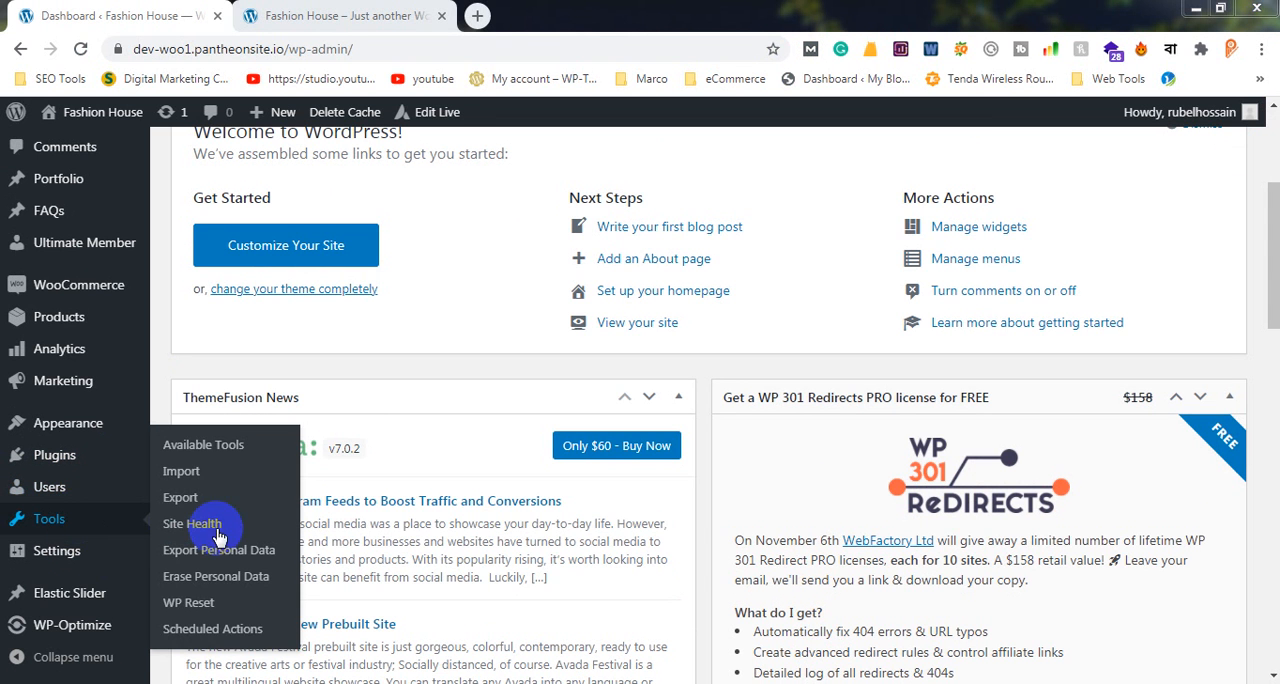
left_click(197, 606)
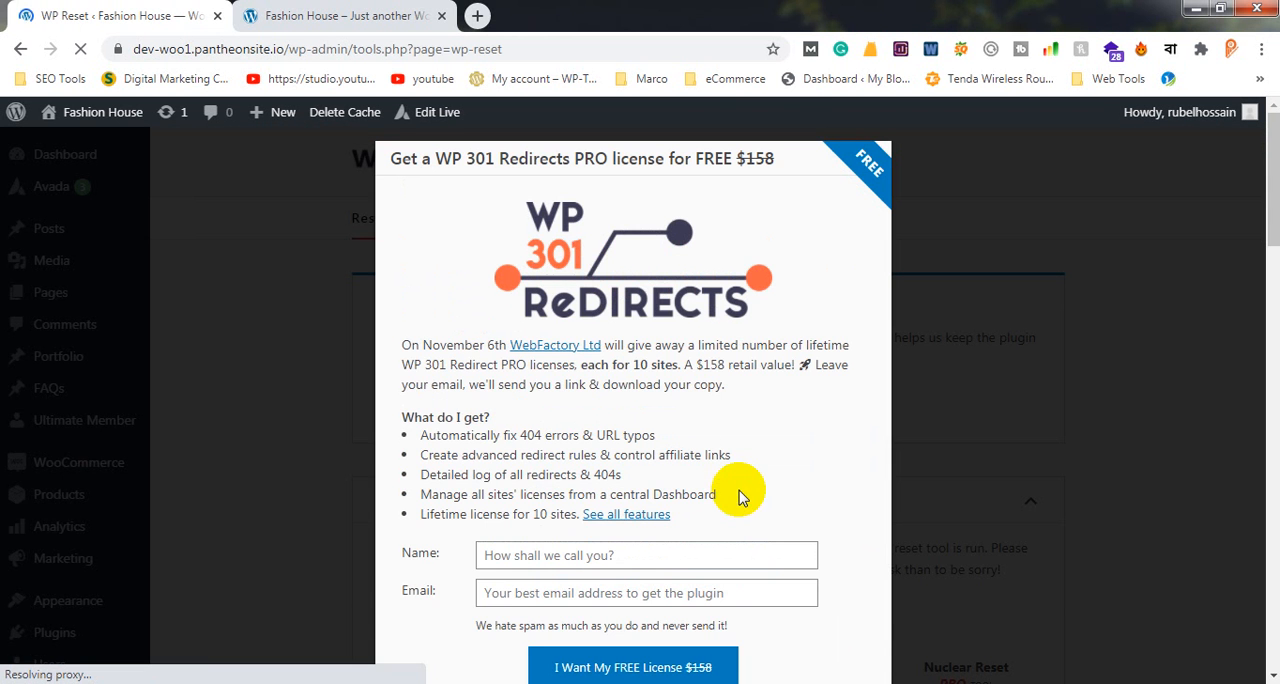
left_click(1124, 358)
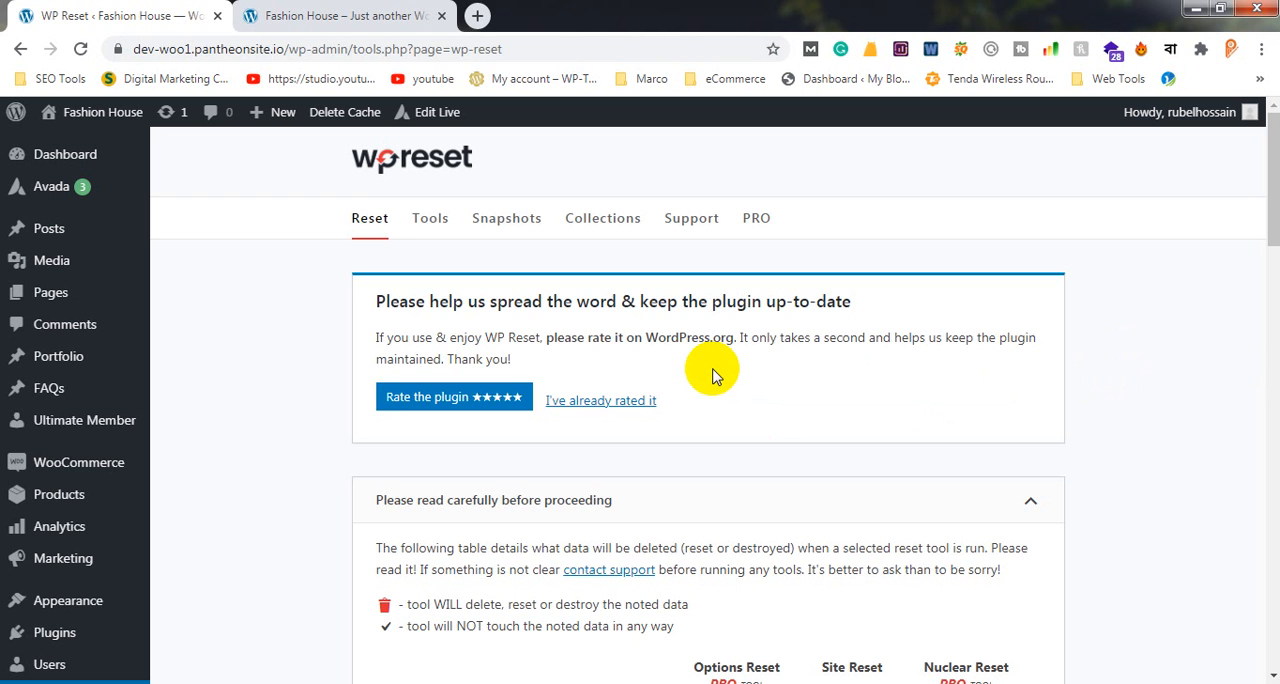
left_click(509, 231)
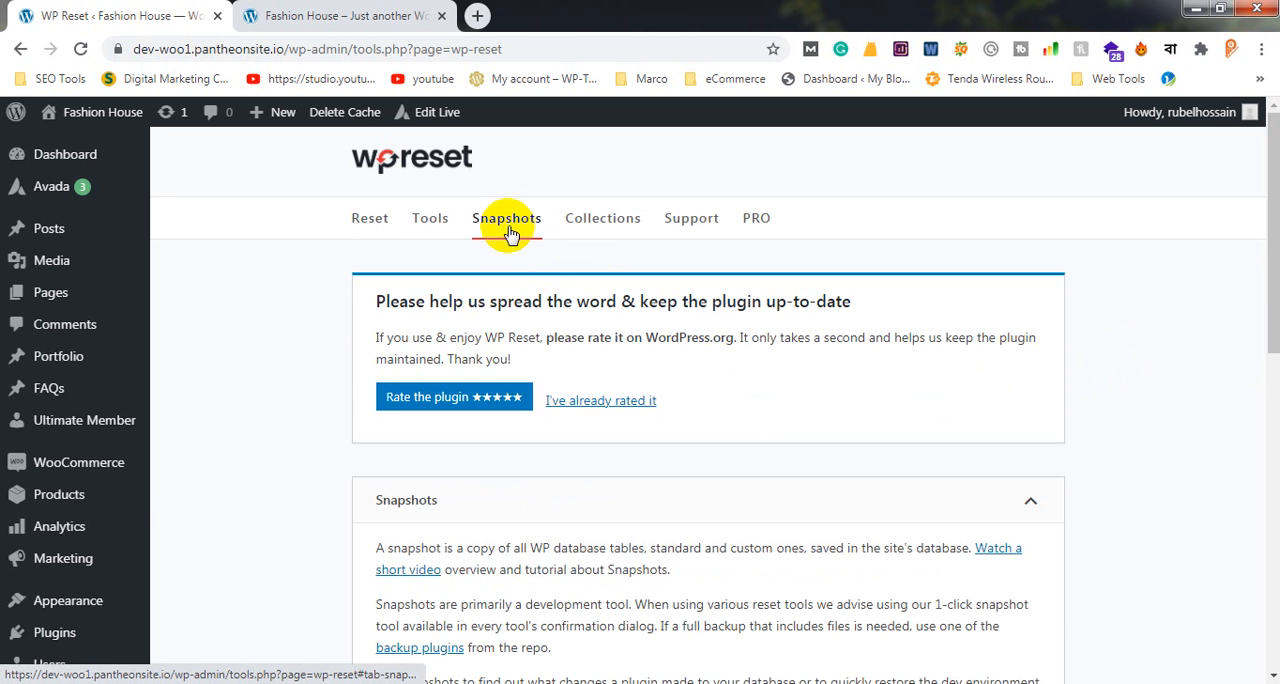
Restore the user-created snapshot, confirm the replacement of all current tables and reload the page with the new data
scroll(509, 231, "down", 5)
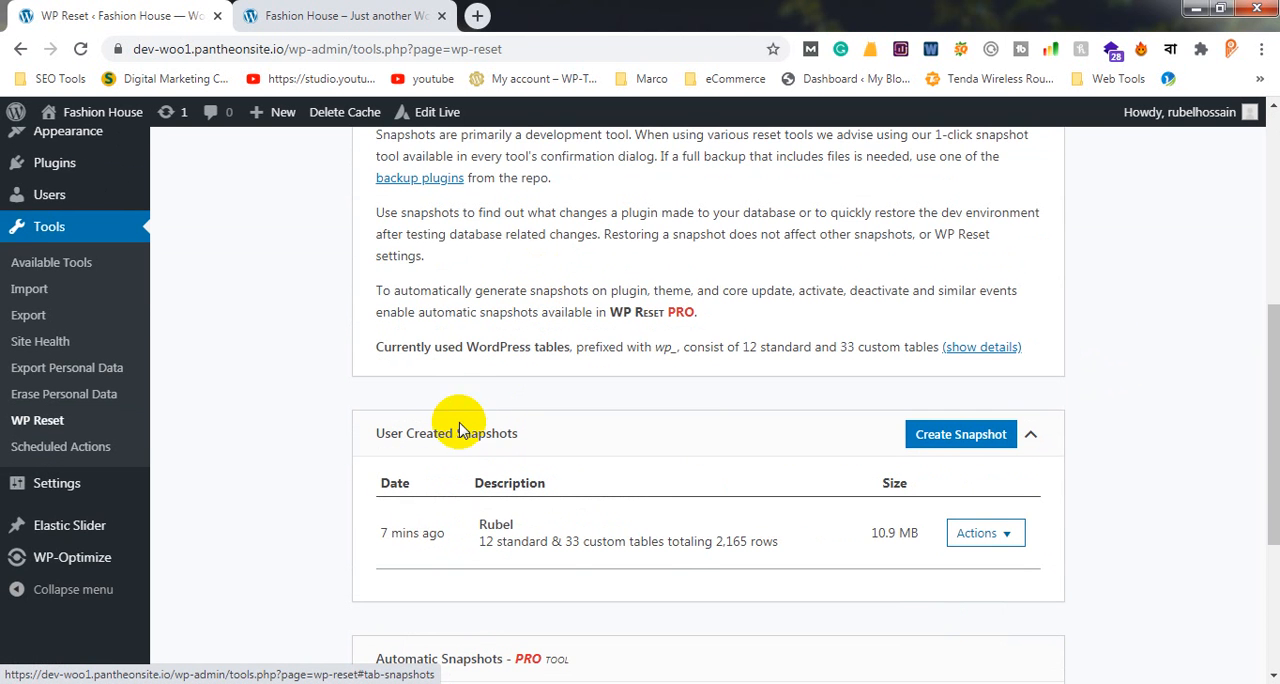
scroll(423, 531, "down", 2)
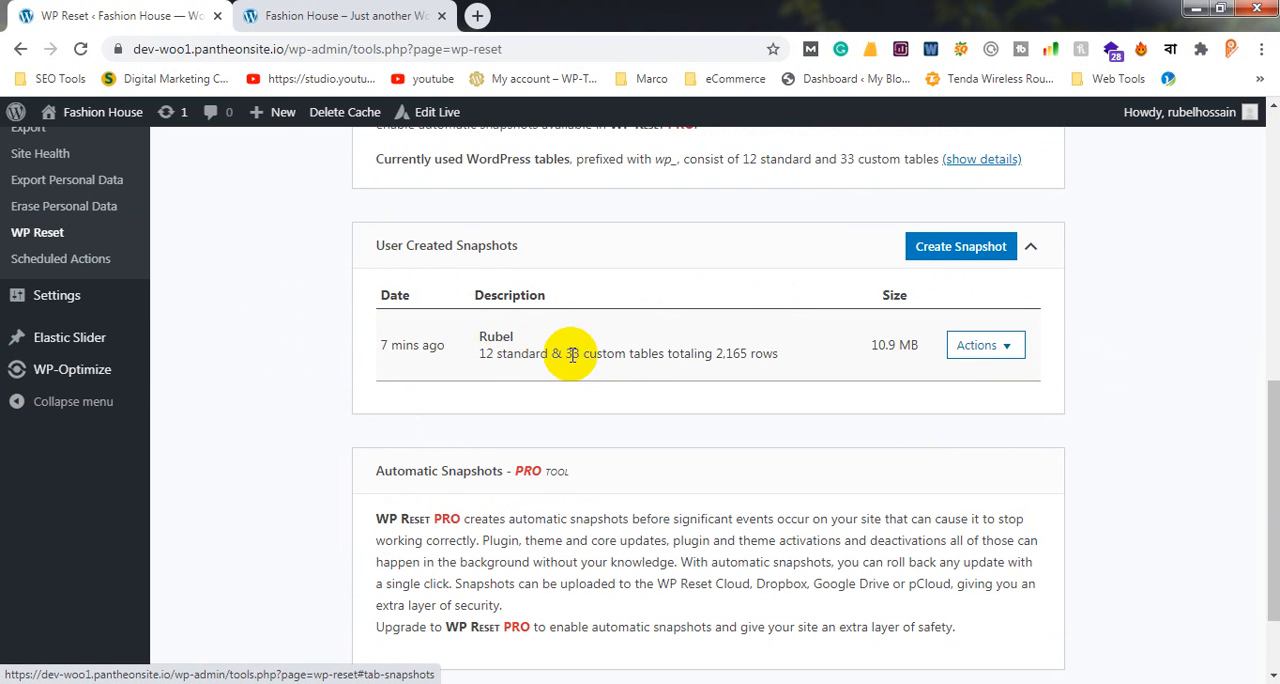
left_click(1008, 347)
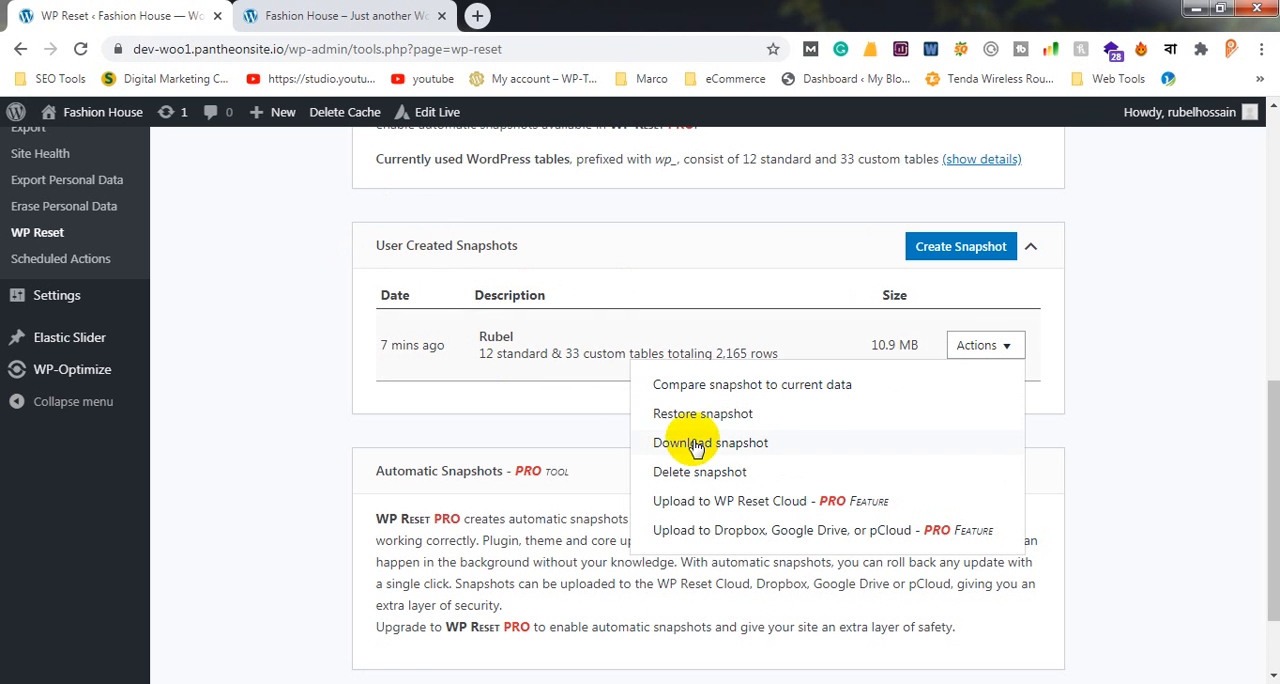
left_click(726, 413)
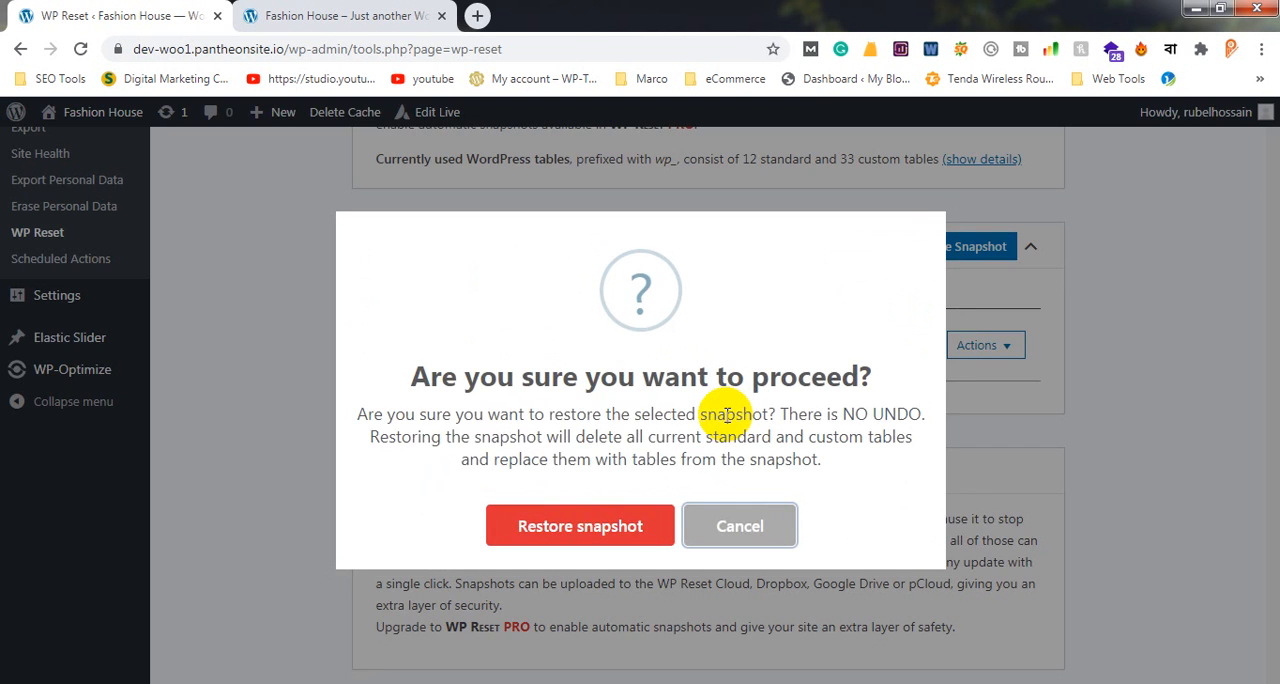
left_click(610, 528)
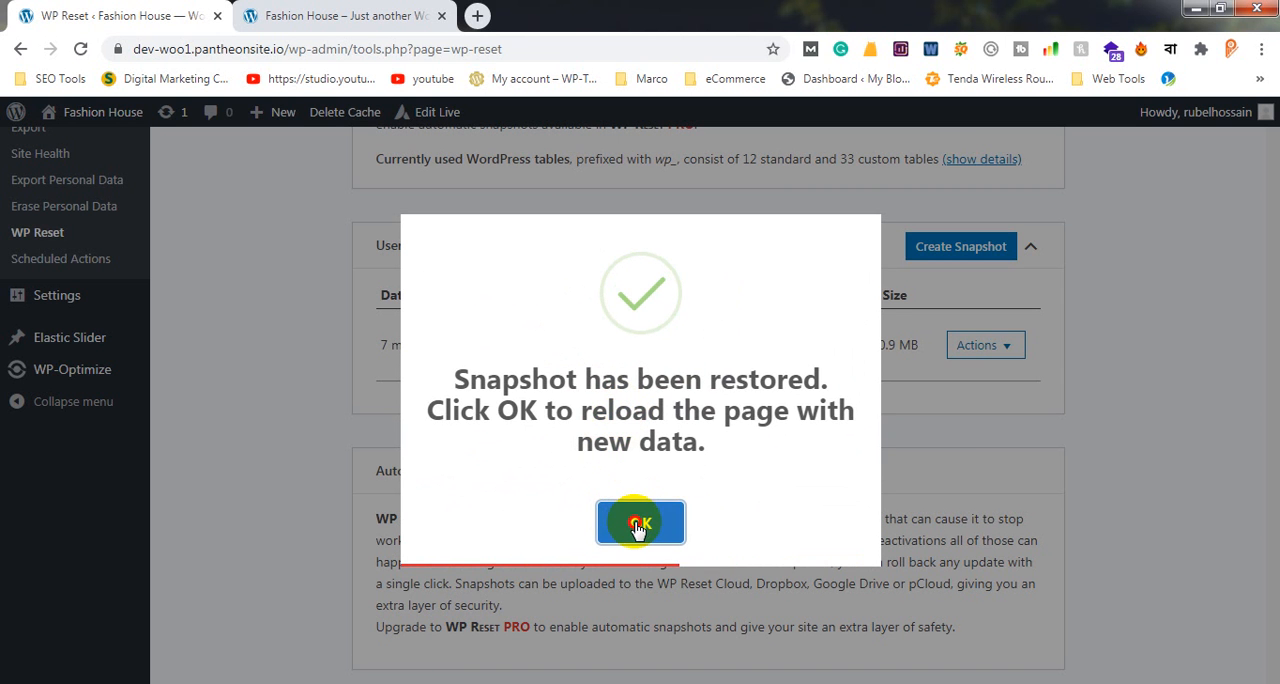
left_click(630, 514)
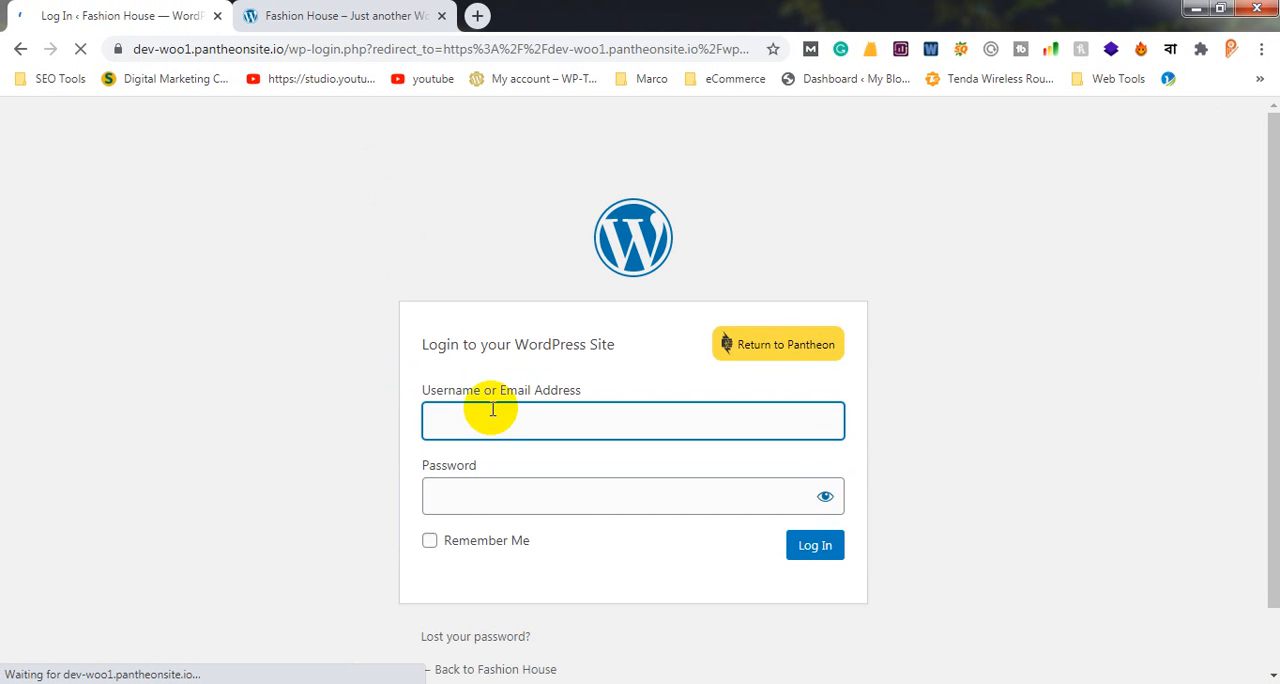
Log back in to the WordPress site with the administrator's username and the account password
left_click(503, 420)
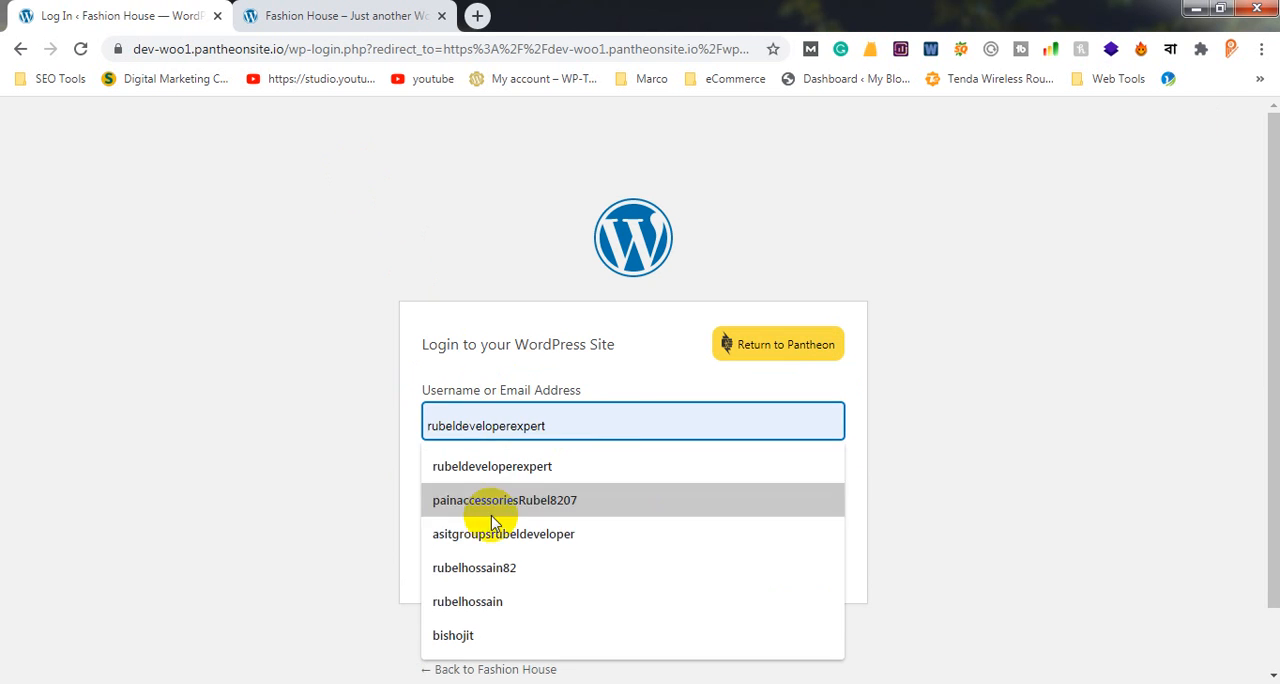
left_click(516, 605)
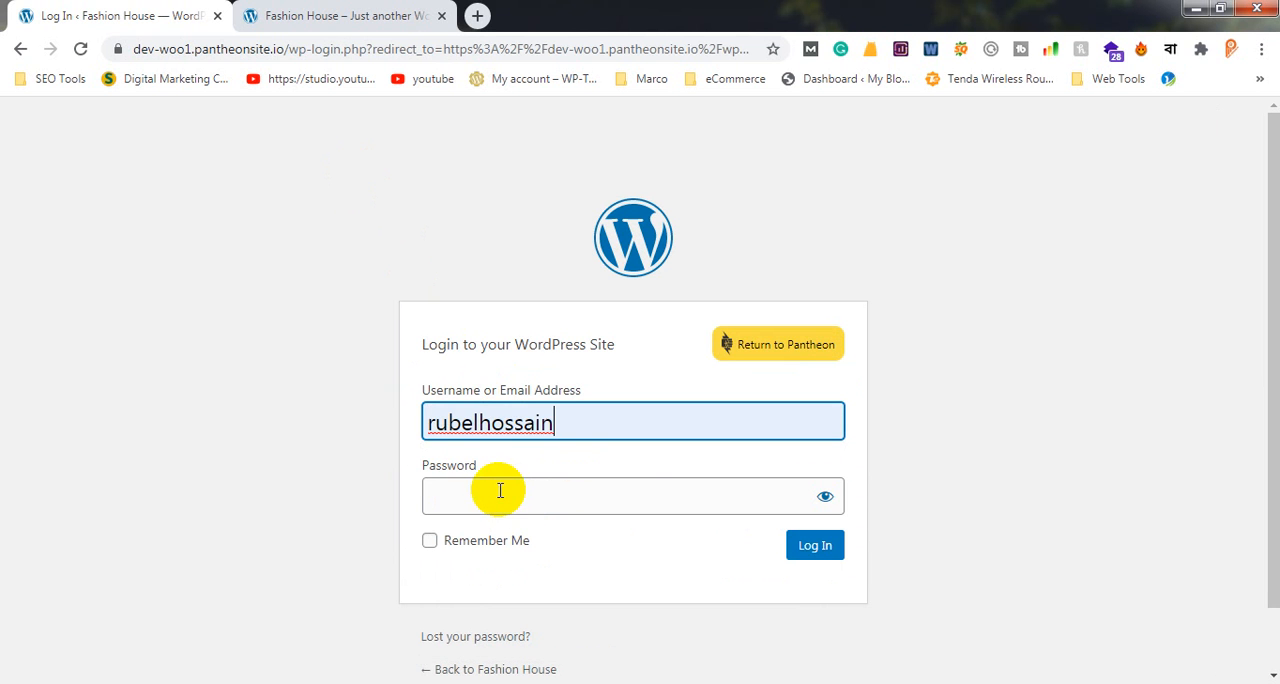
left_click(510, 489)
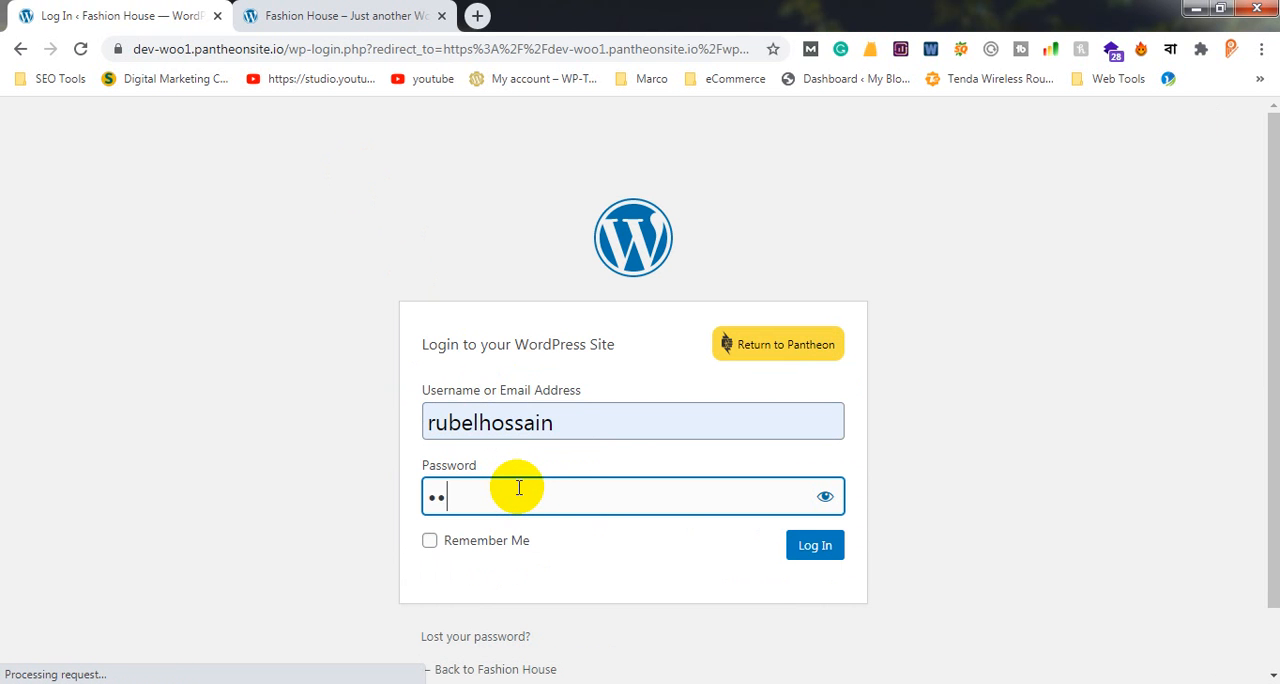
type("••••••••")
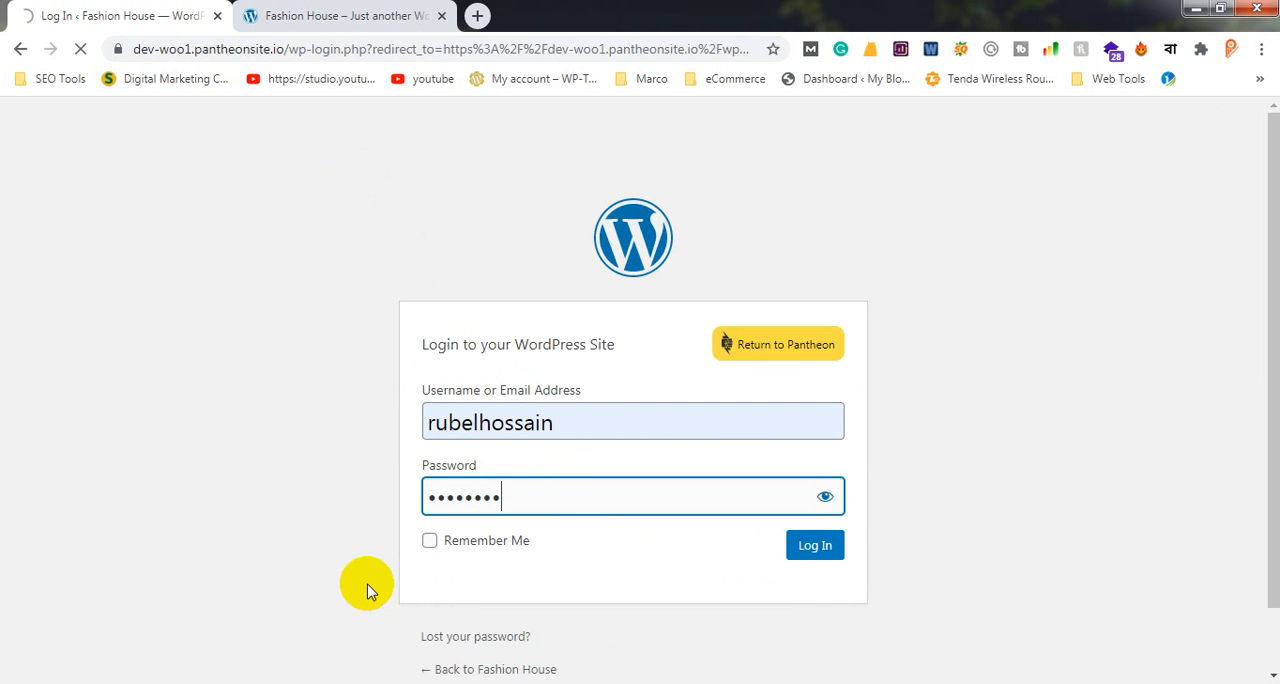
Reload the homepage dev-woo1.pantheonsite.io and examine its content after the snapshot restore
left_click(358, 12)
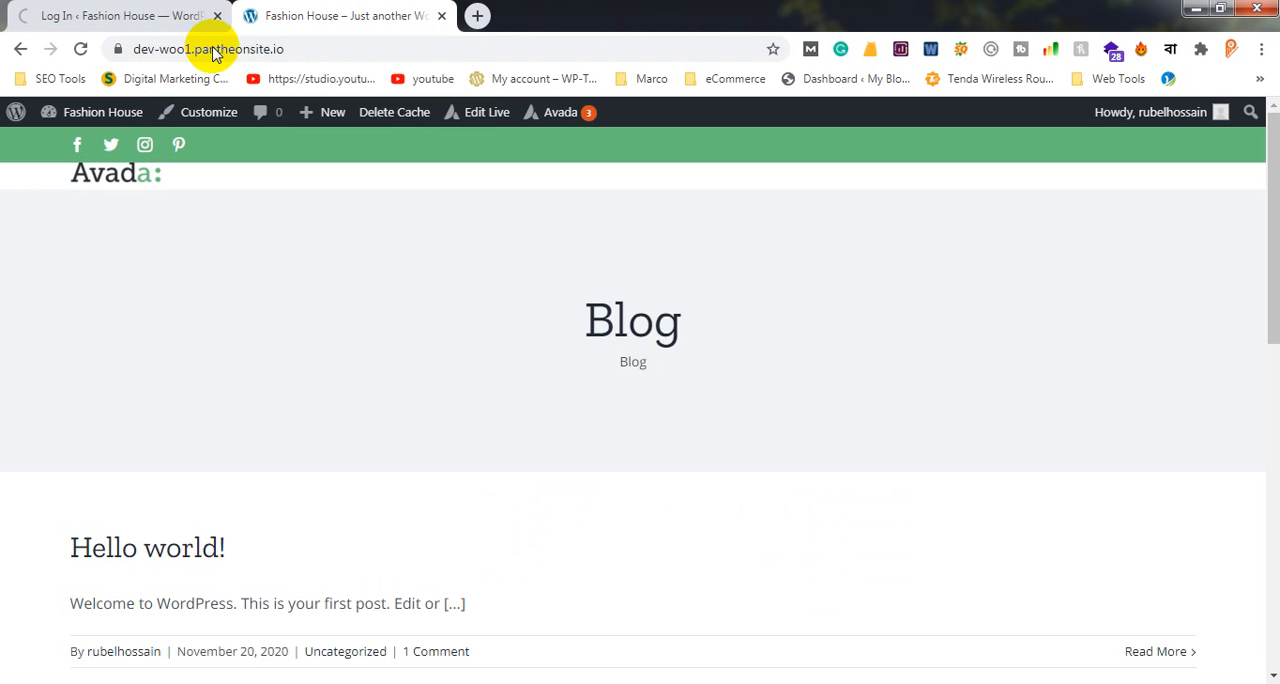
left_click(212, 50)
key("Return")
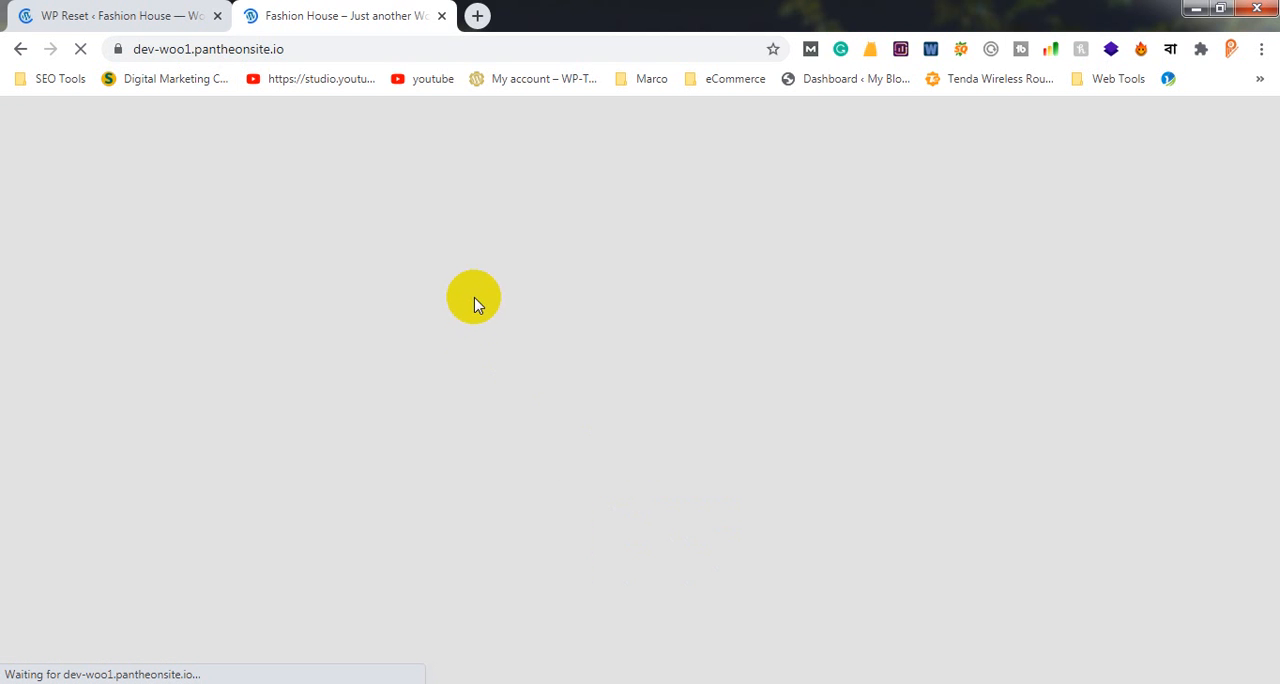
scroll(491, 280, "down", 5)
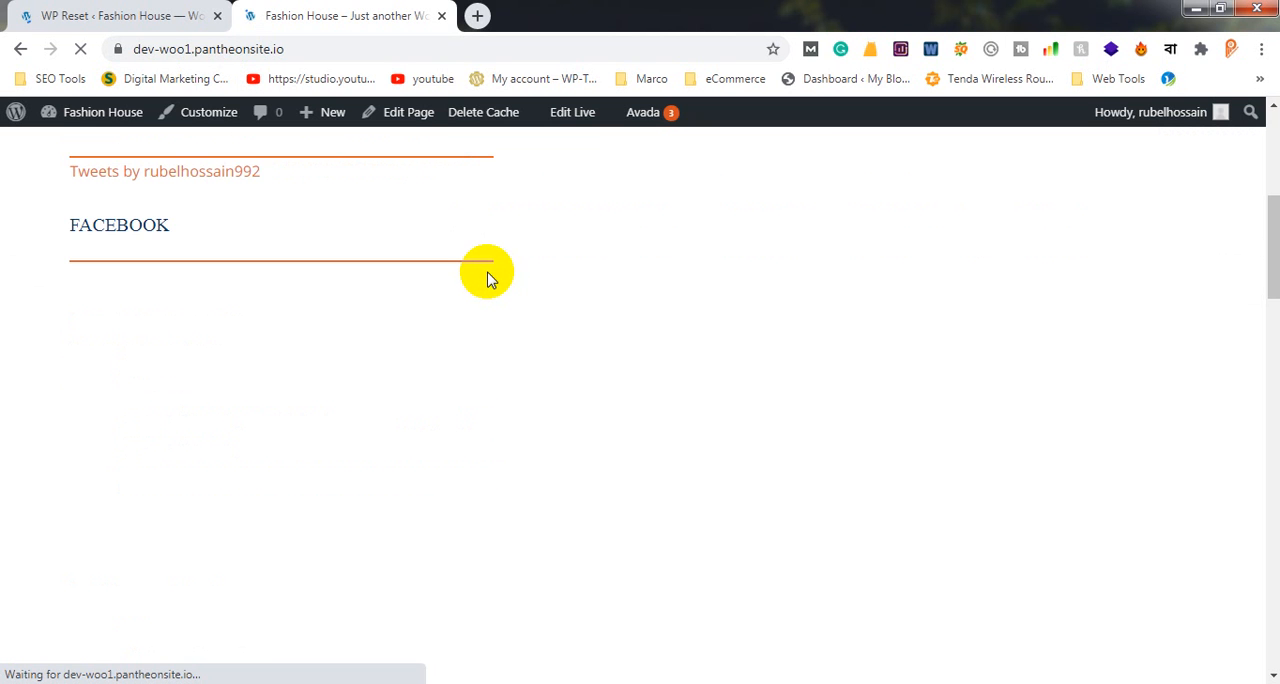
scroll(493, 288, "down", 10)
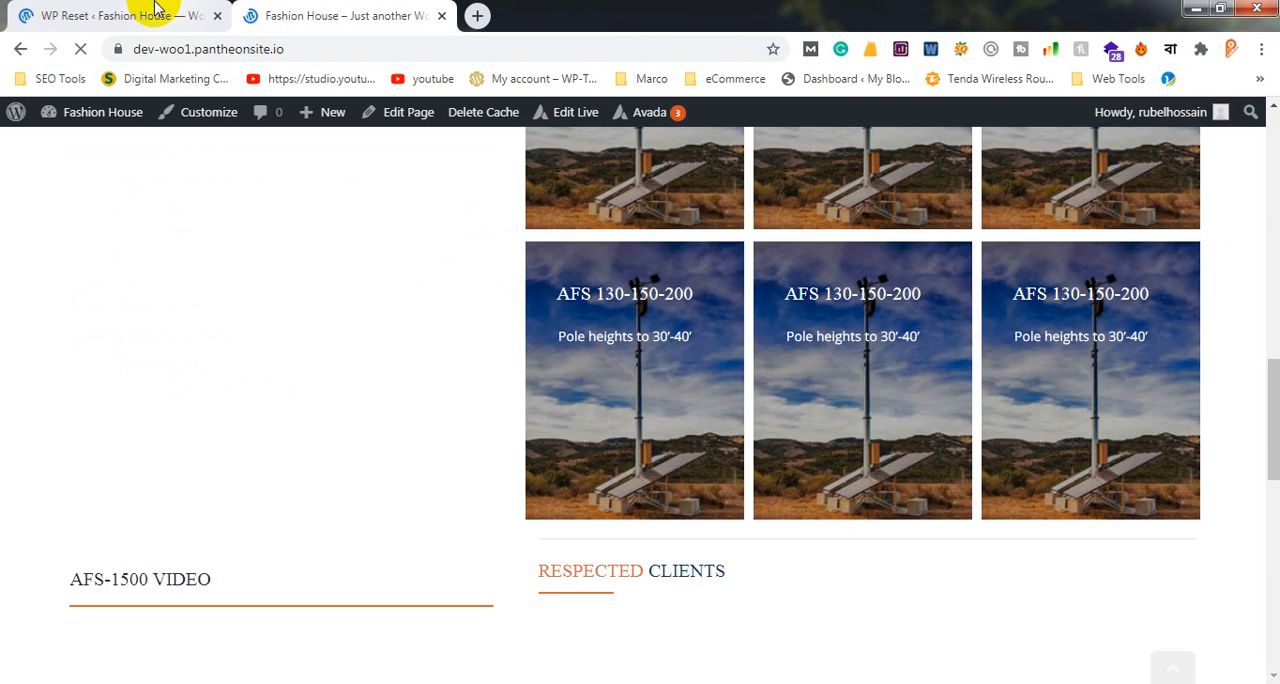
Dismiss the WP 301 Redirects offer on the WP Reset page and return to the site's homepage
left_click(155, 8)
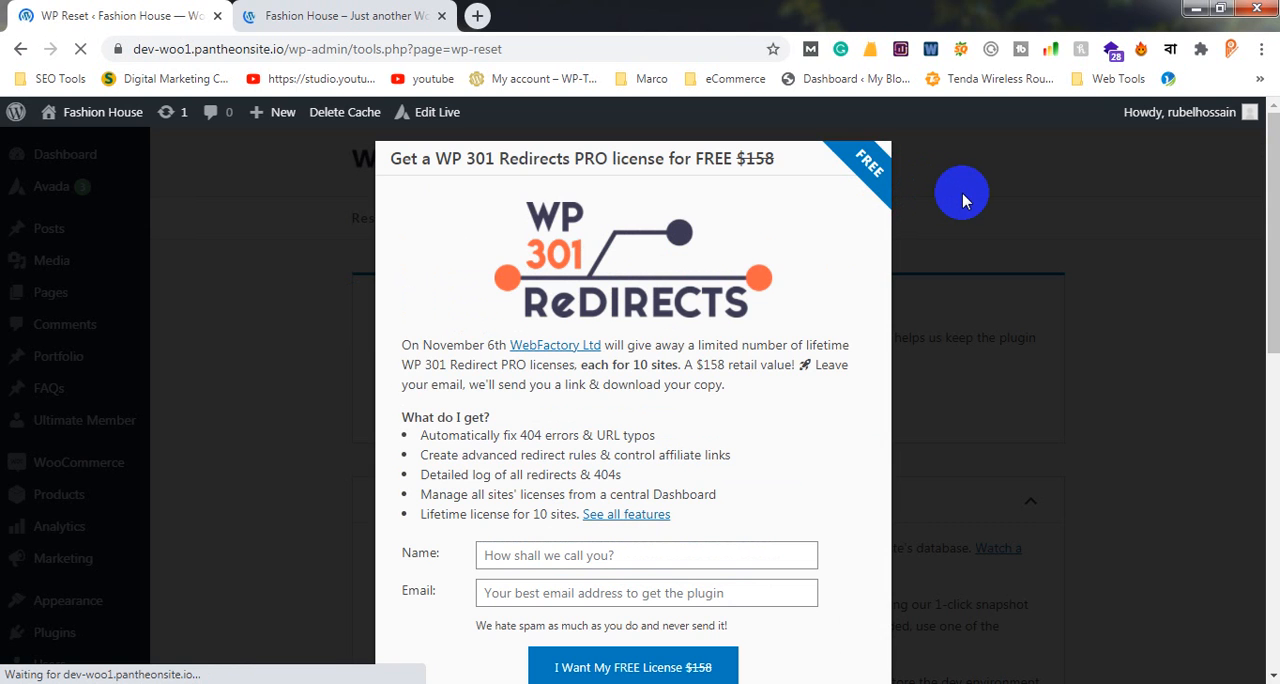
left_click(963, 204)
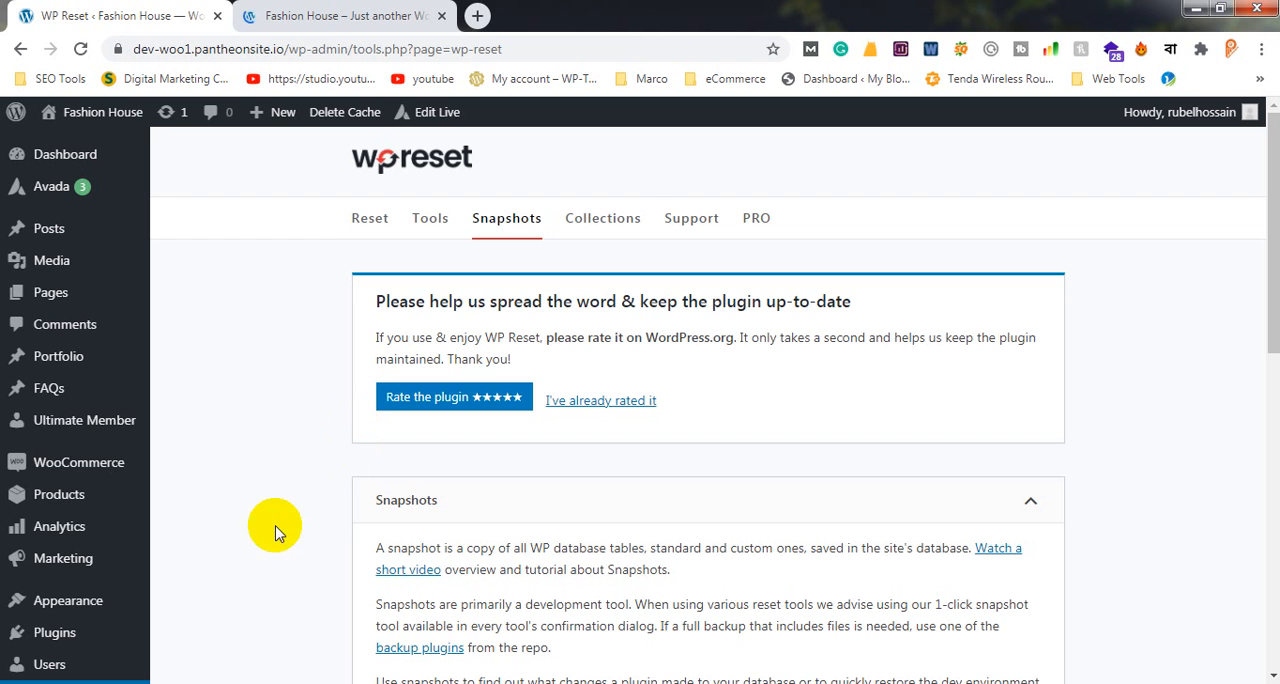
left_click(330, 16)
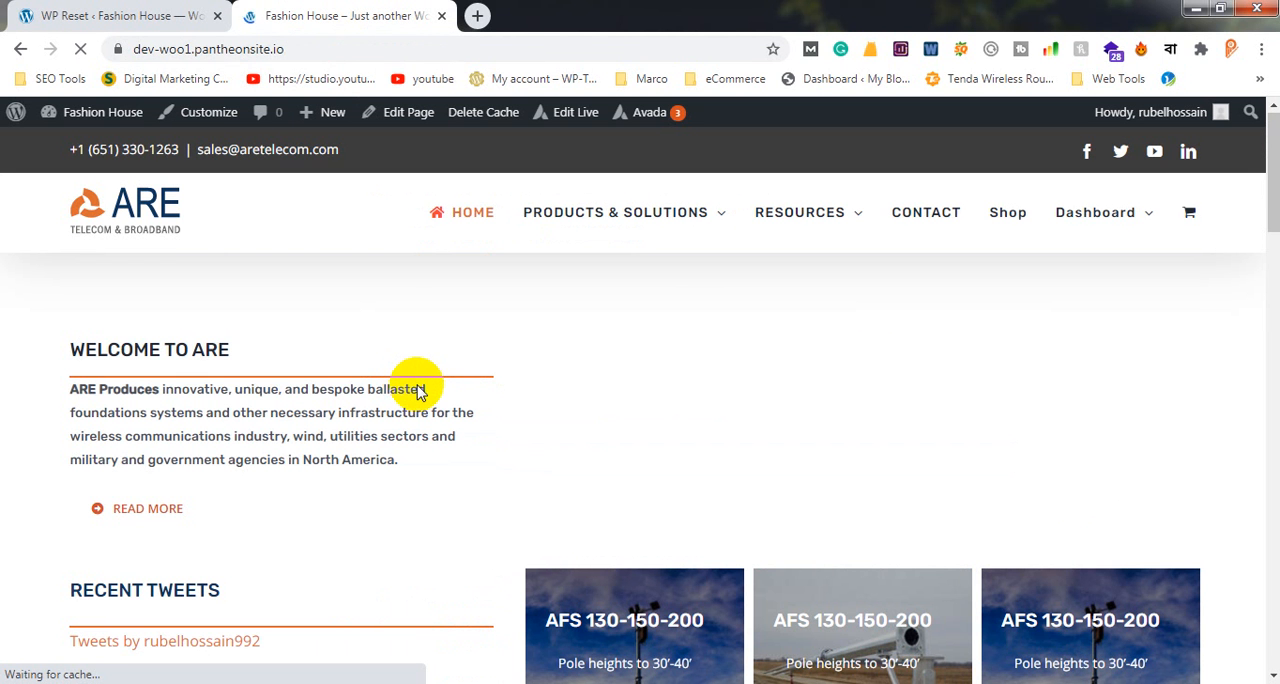
Return to the site's admin area, deactivate the WP Super Cache plugin among the installed plugins and dismiss the notice
left_click(112, 15)
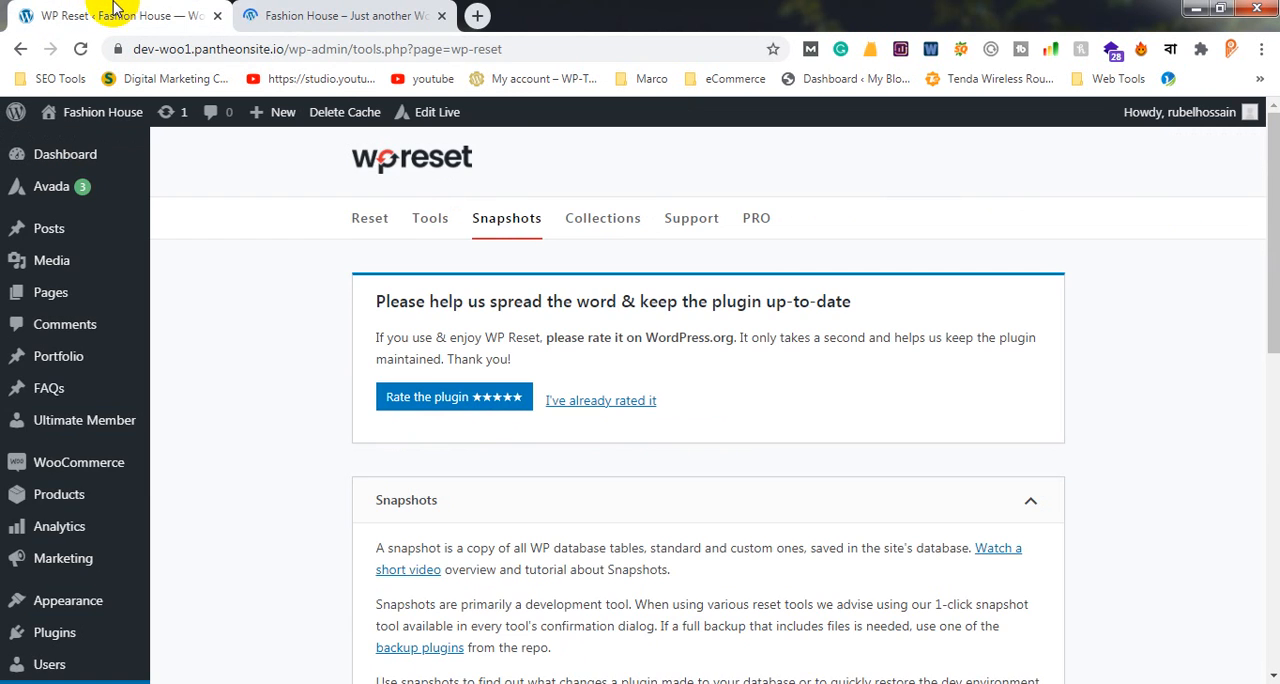
scroll(112, 510, "down", 3)
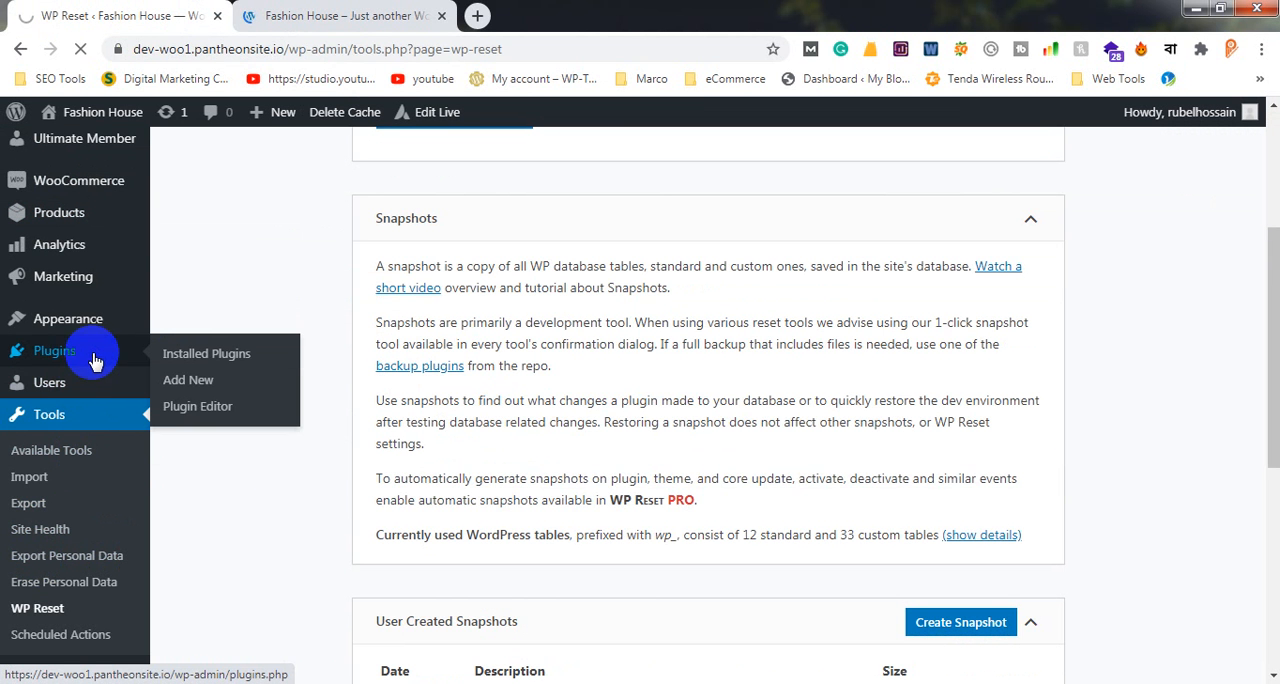
left_click(96, 360)
mouse_move(117, 378)
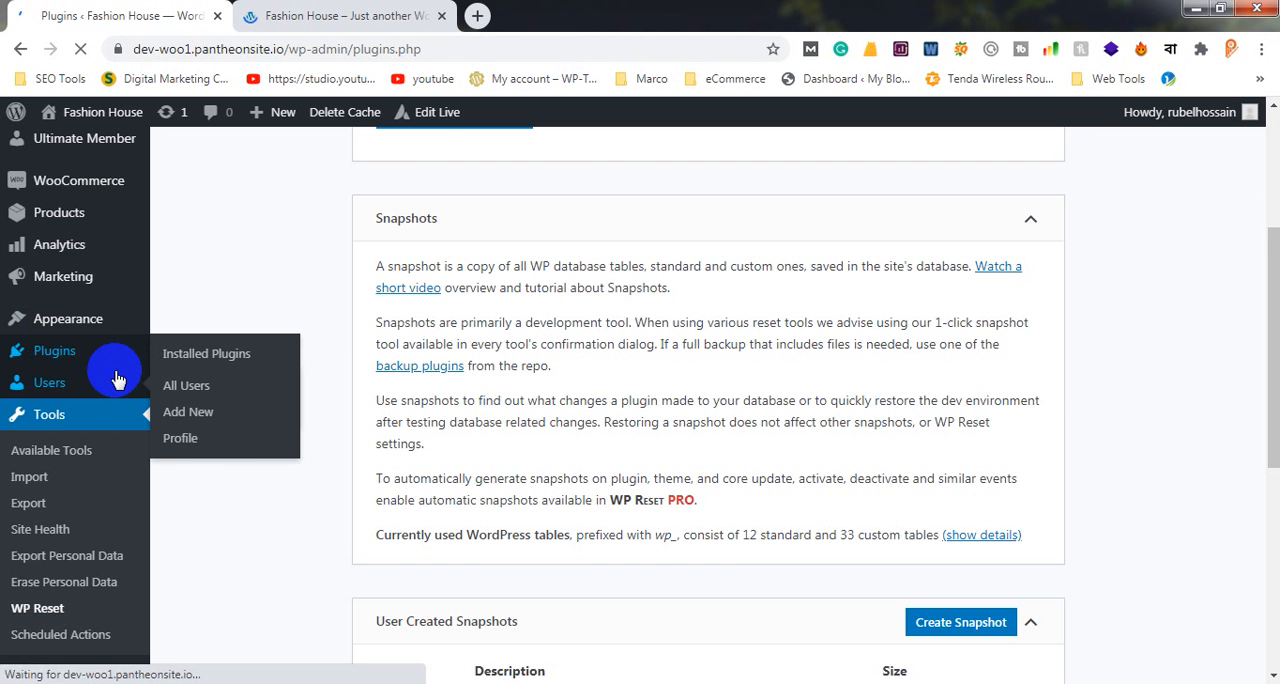
scroll(293, 405, "down", 3)
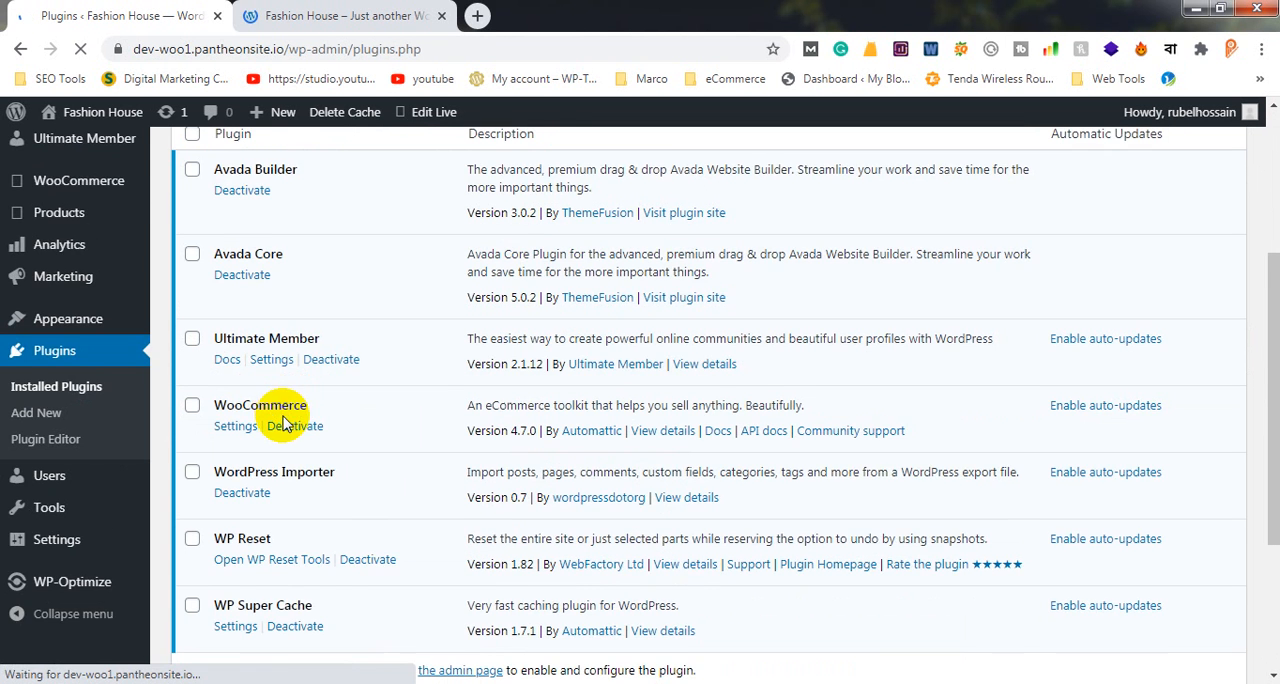
scroll(285, 410, "down", 3)
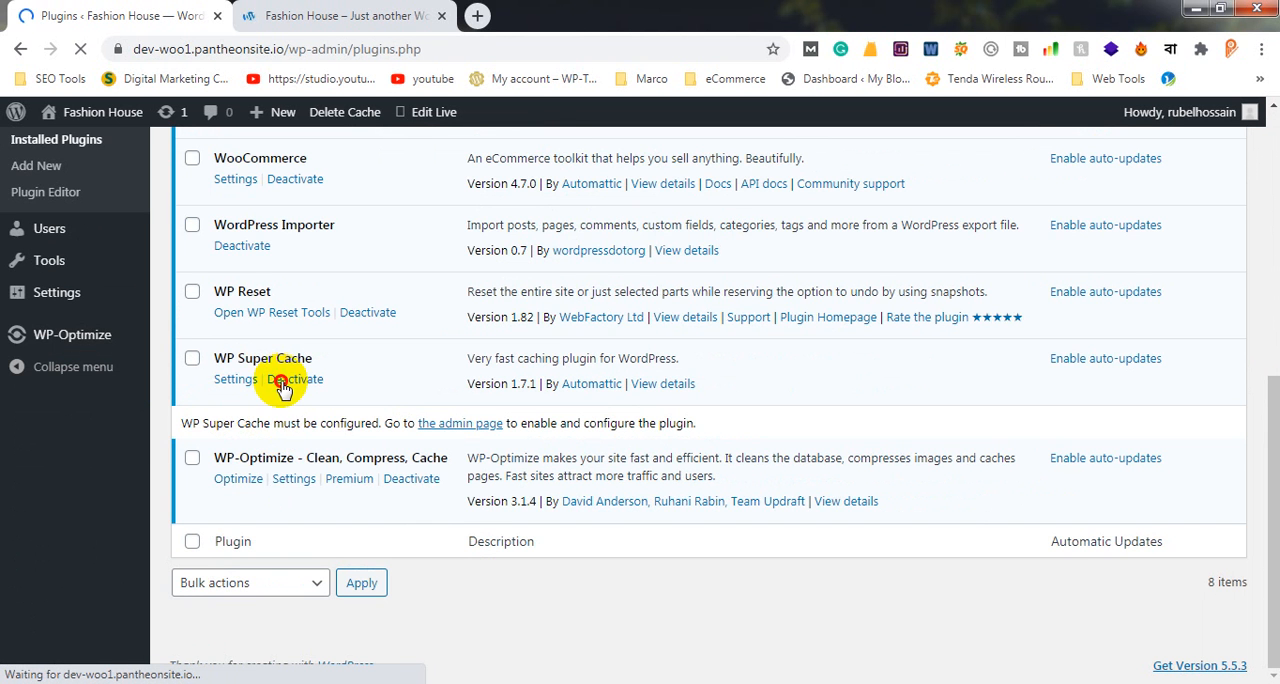
left_click(283, 386)
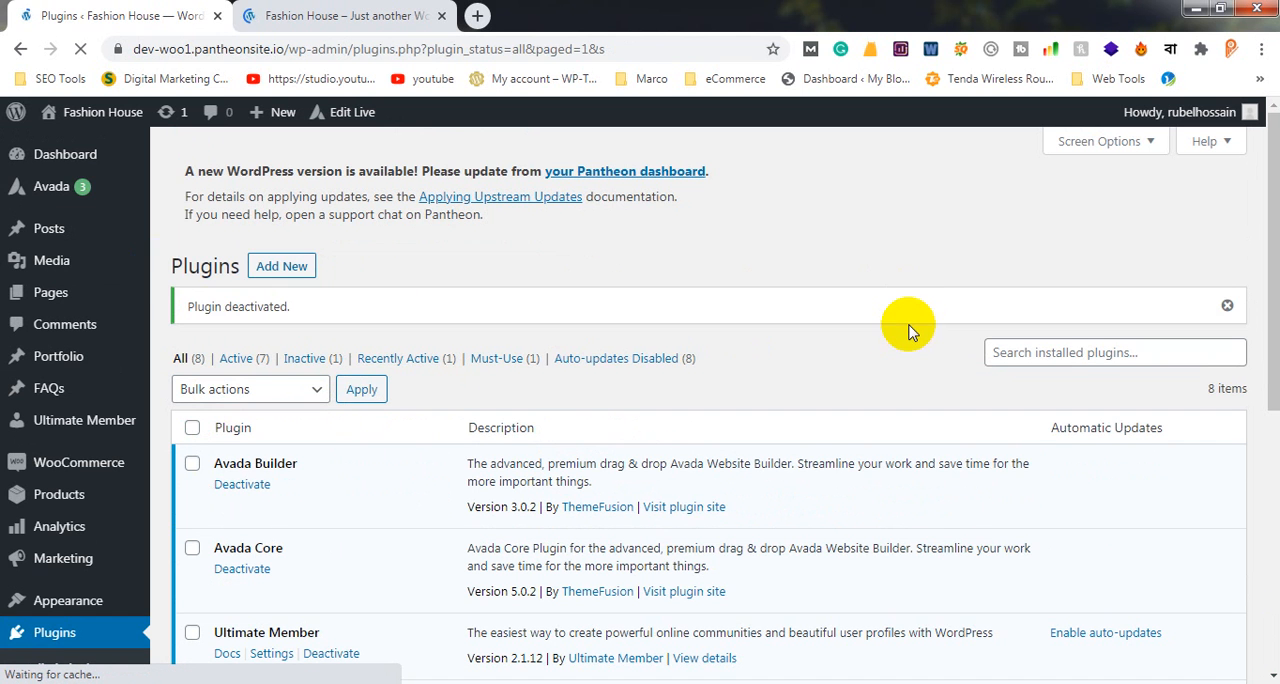
scroll(794, 310, "down", 3)
scroll(794, 318, "up", 3)
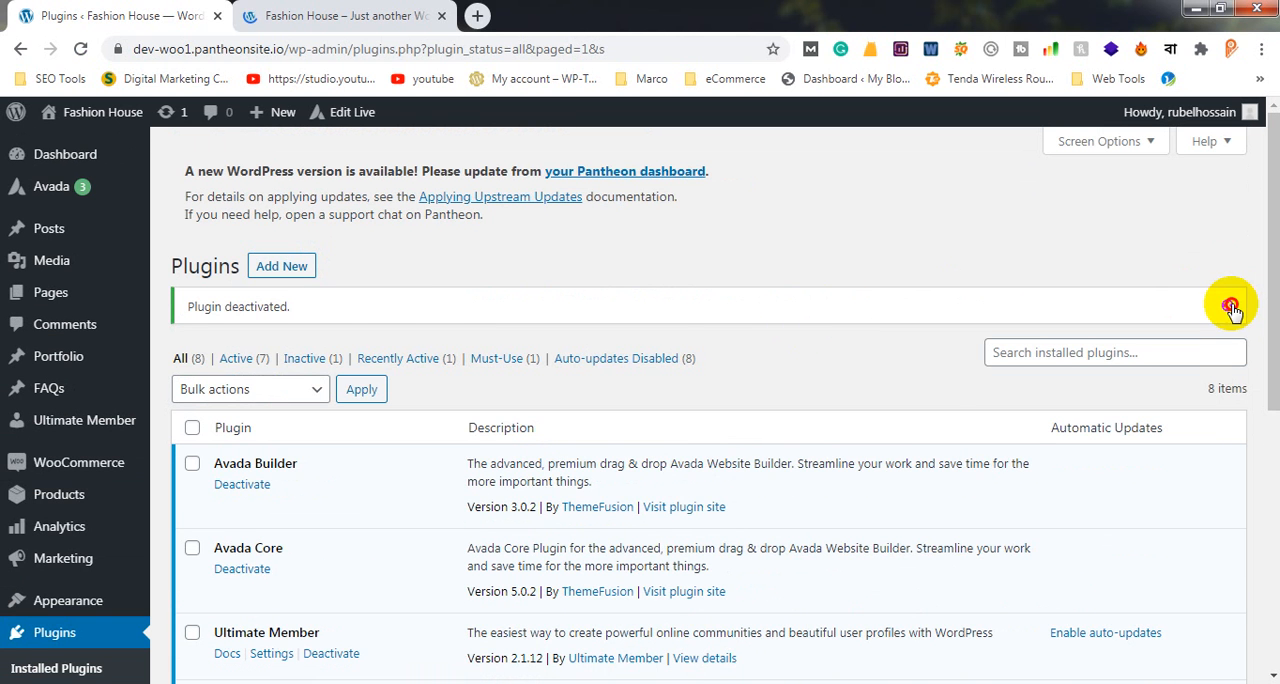
left_click(1228, 305)
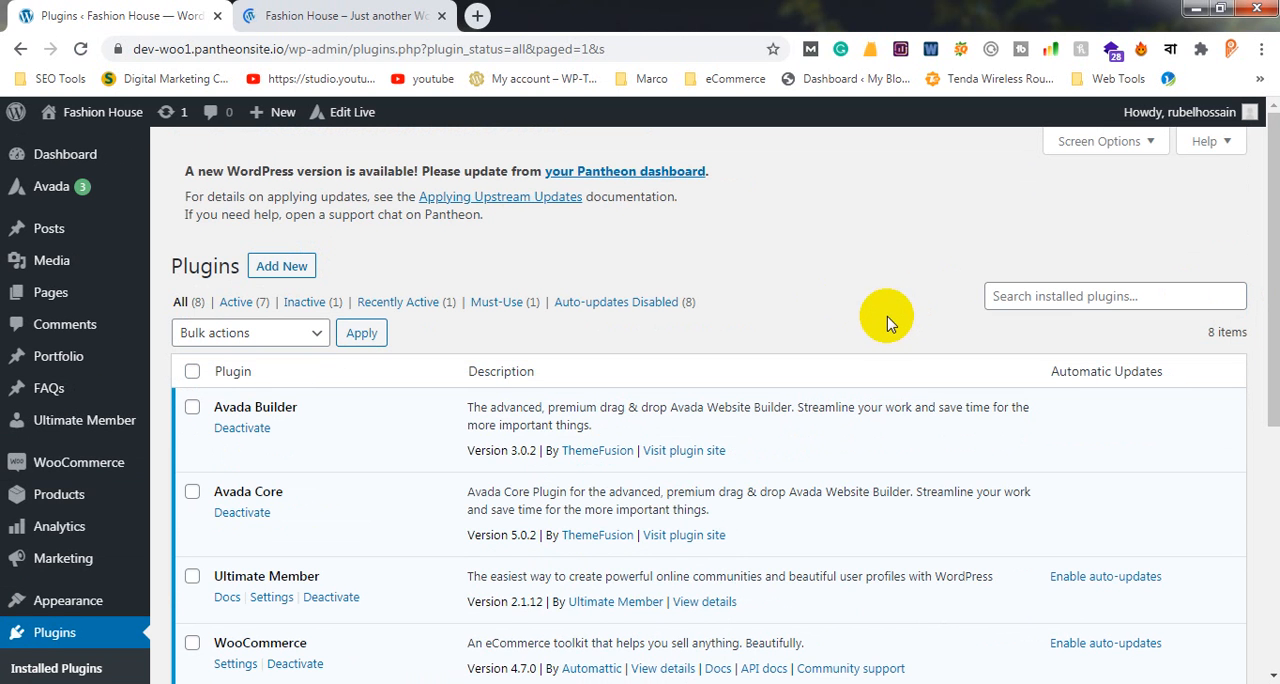
Examine the full list of installed plugins and which of them are active after the snapshot restore
scroll(887, 316, "down", 5)
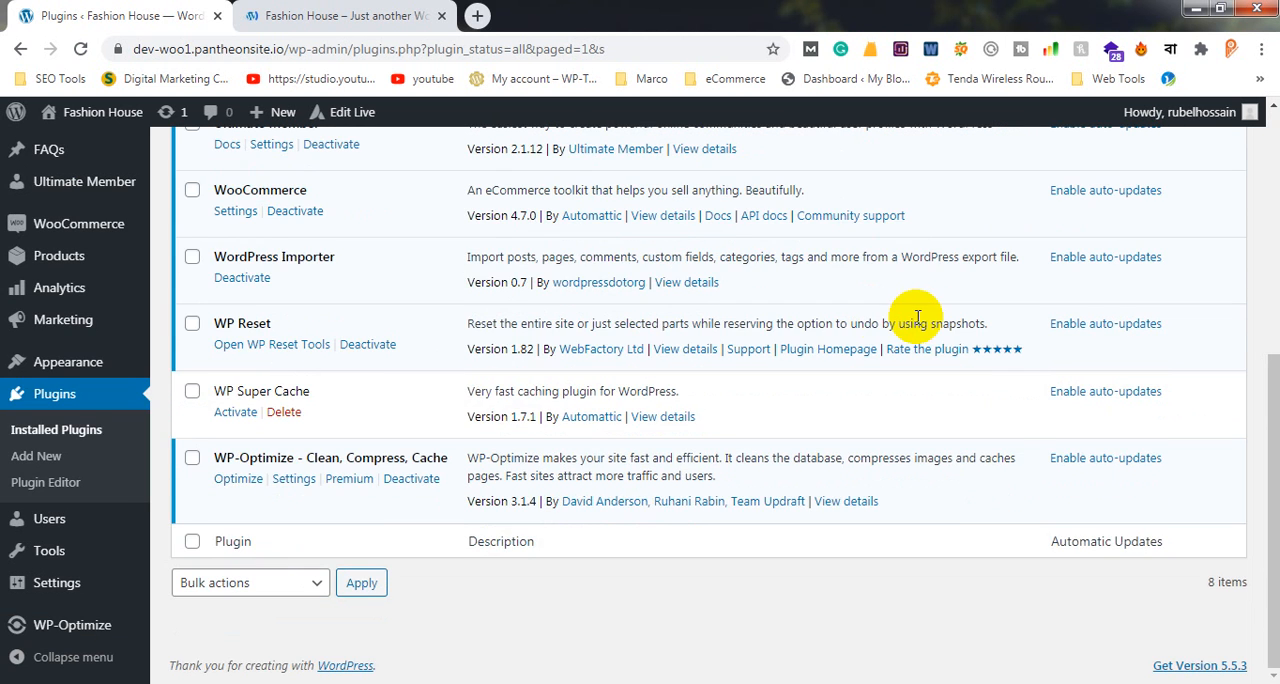
scroll(917, 318, "up", 5)
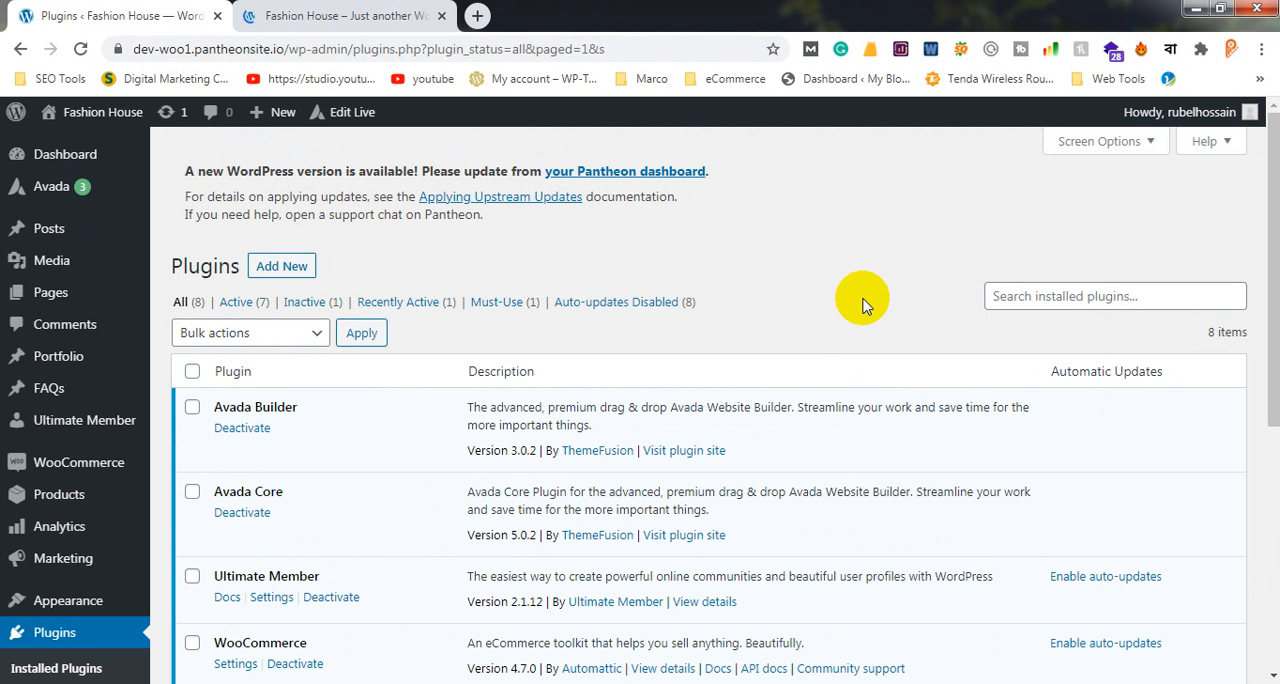
scroll(862, 303, "down", 5)
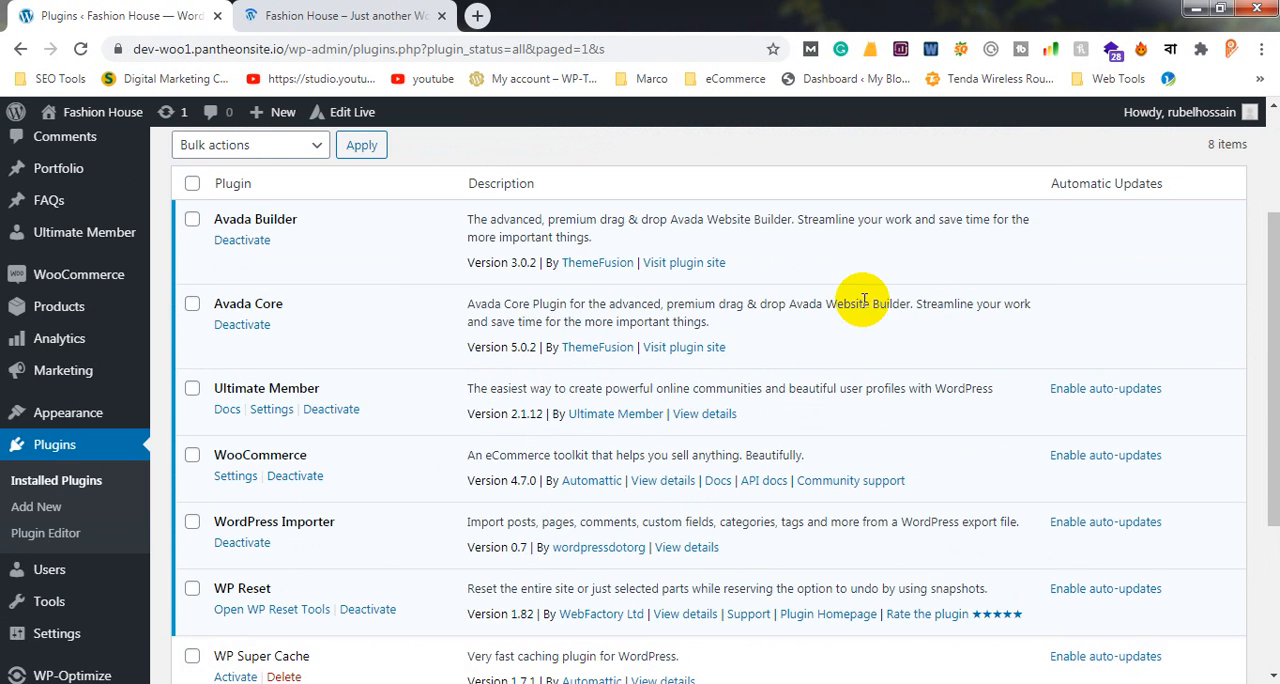
scroll(862, 308, "up", 5)
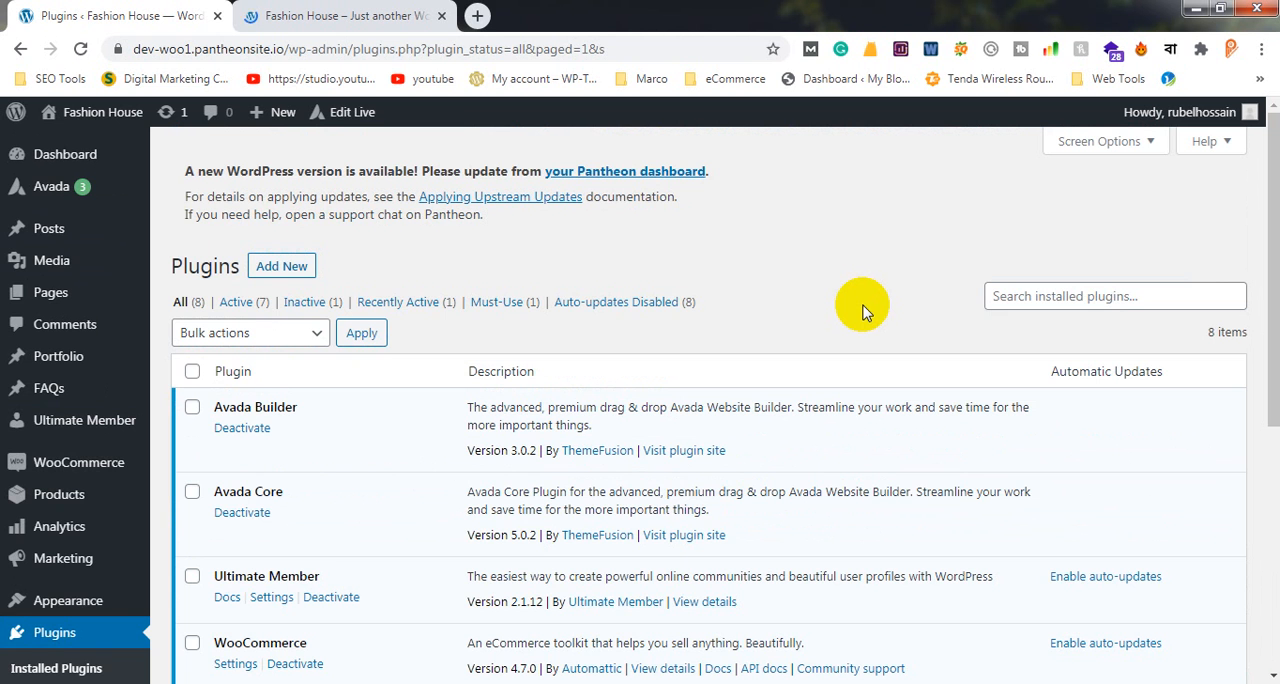
scroll(862, 311, "down", 1)
scroll(862, 311, "up", 1)
scroll(878, 318, "down", 5)
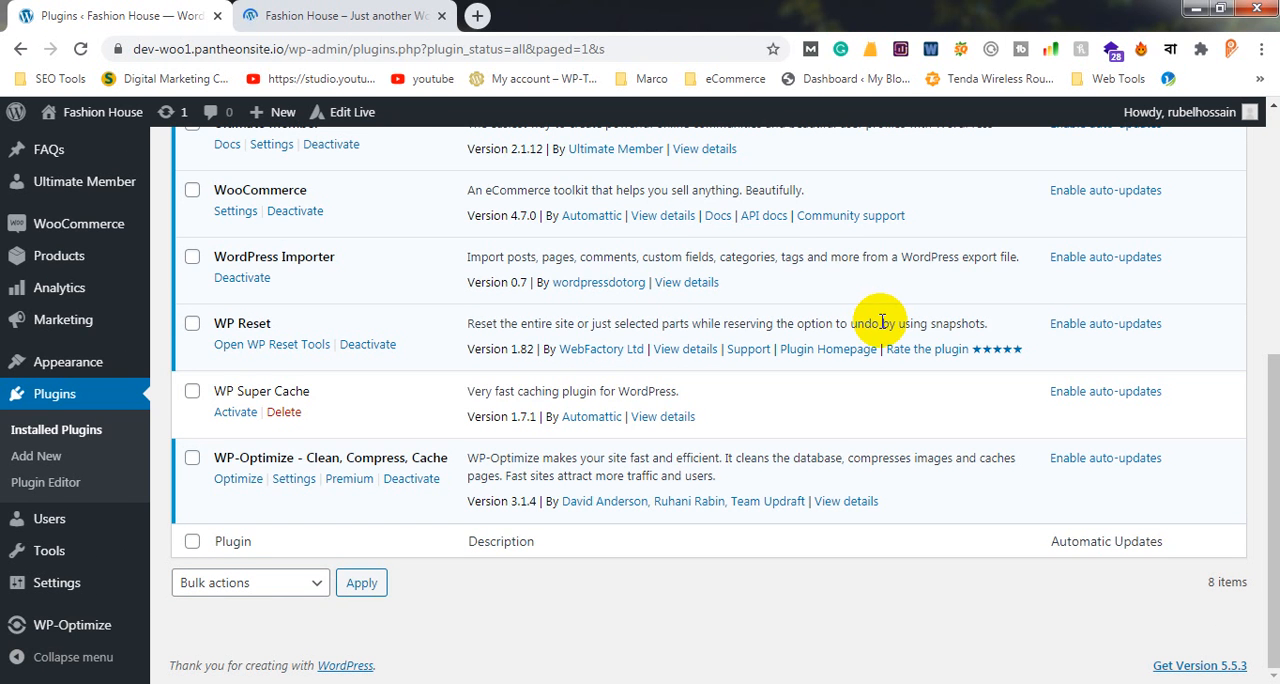
scroll(881, 322, "up", 5)
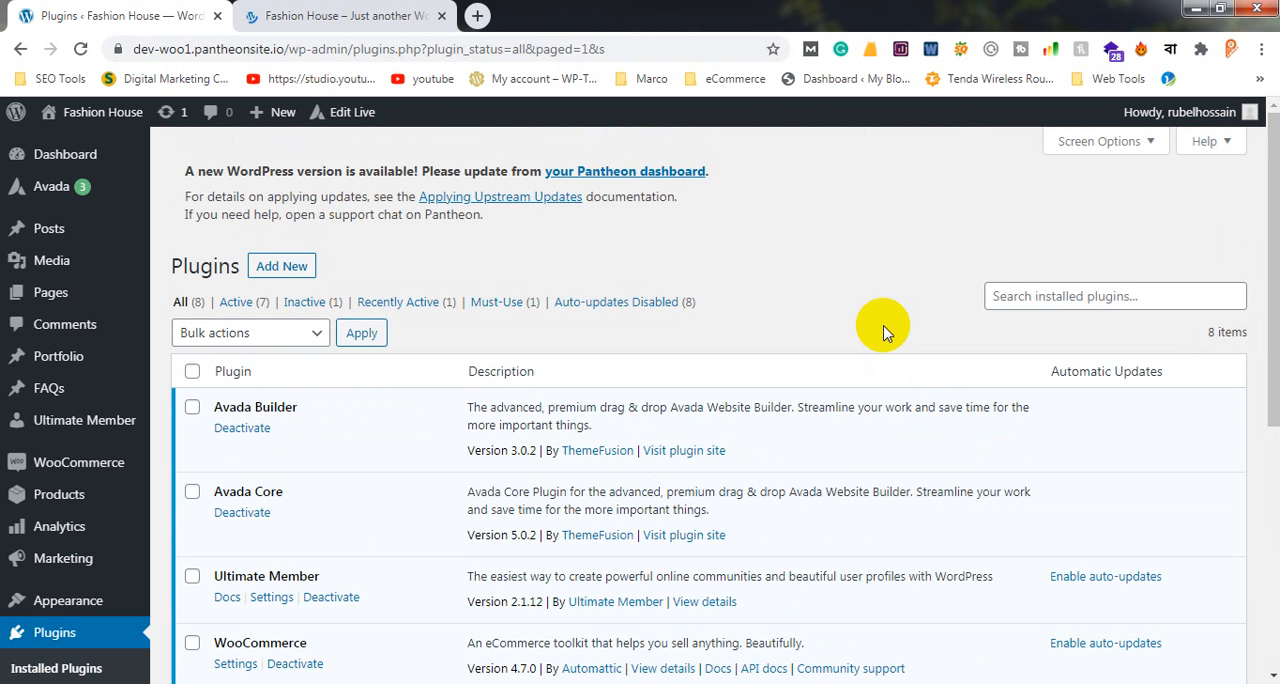